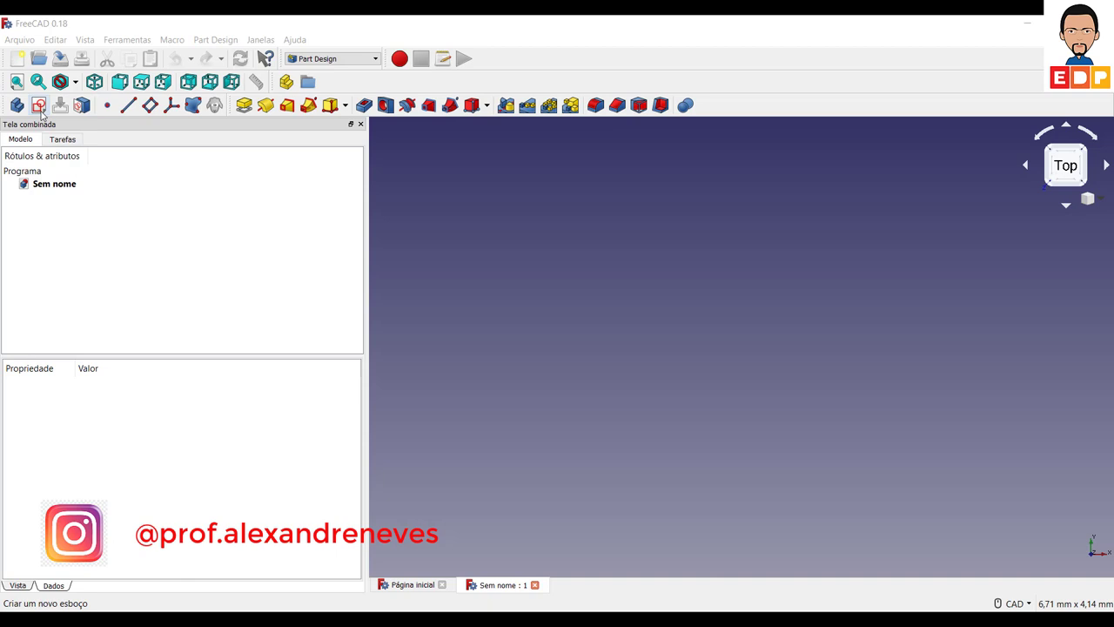
Start a sketch on the XY plane and draw a rectangle
{"action": "left_click", "coordinate": [40, 110]}
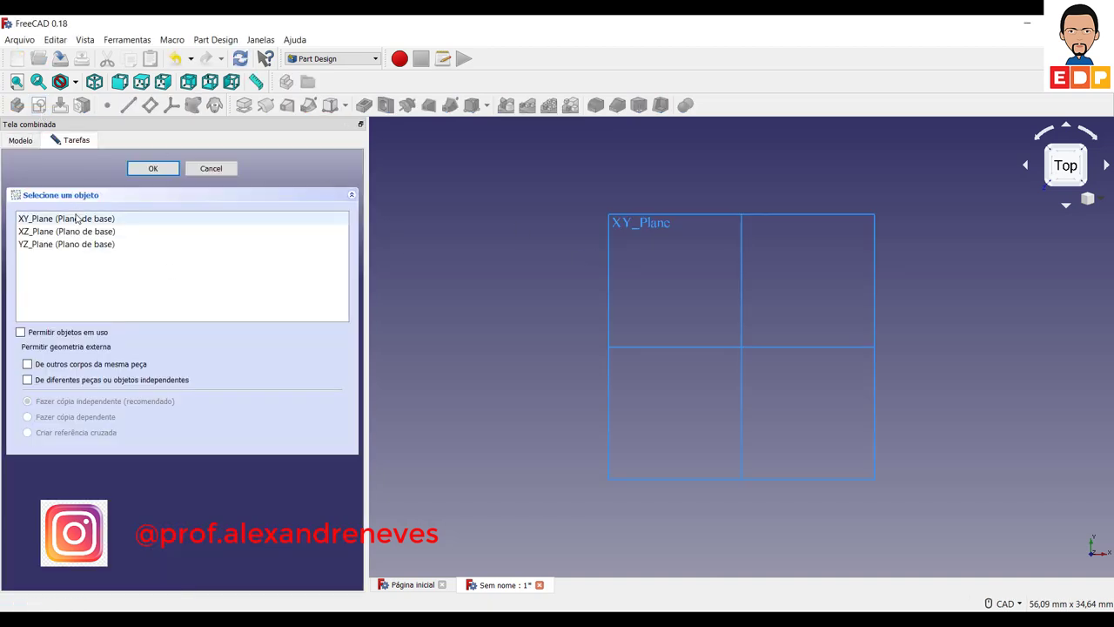
{"action": "left_click", "coordinate": [79, 218]}
{"action": "left_click", "coordinate": [148, 171]}
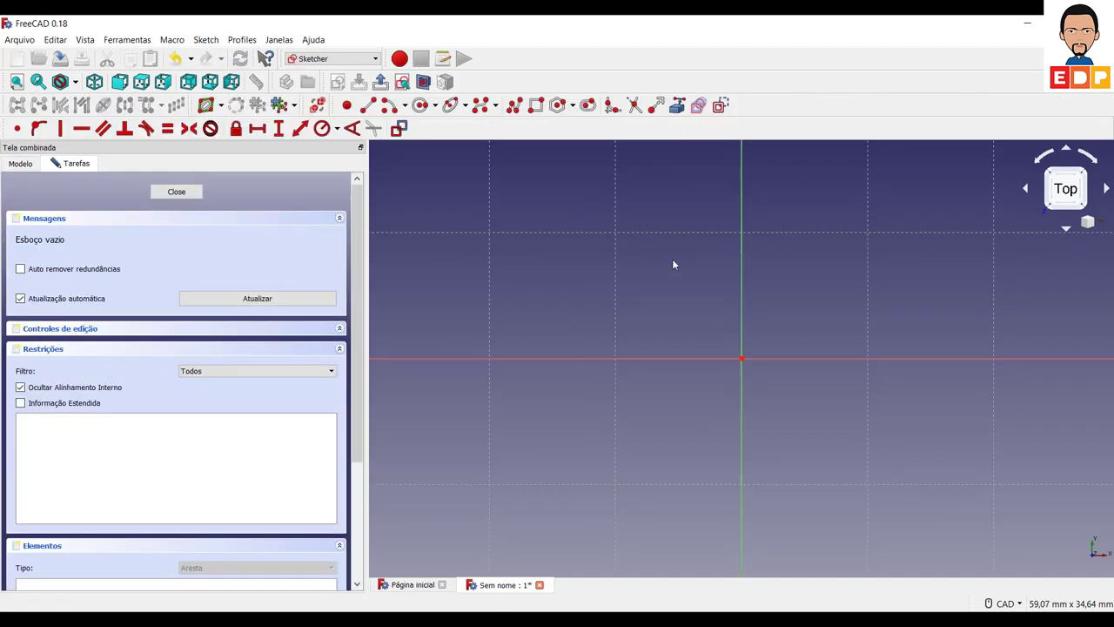
{"action": "left_click", "coordinate": [537, 105]}
{"action": "left_click", "coordinate": [617, 276]}
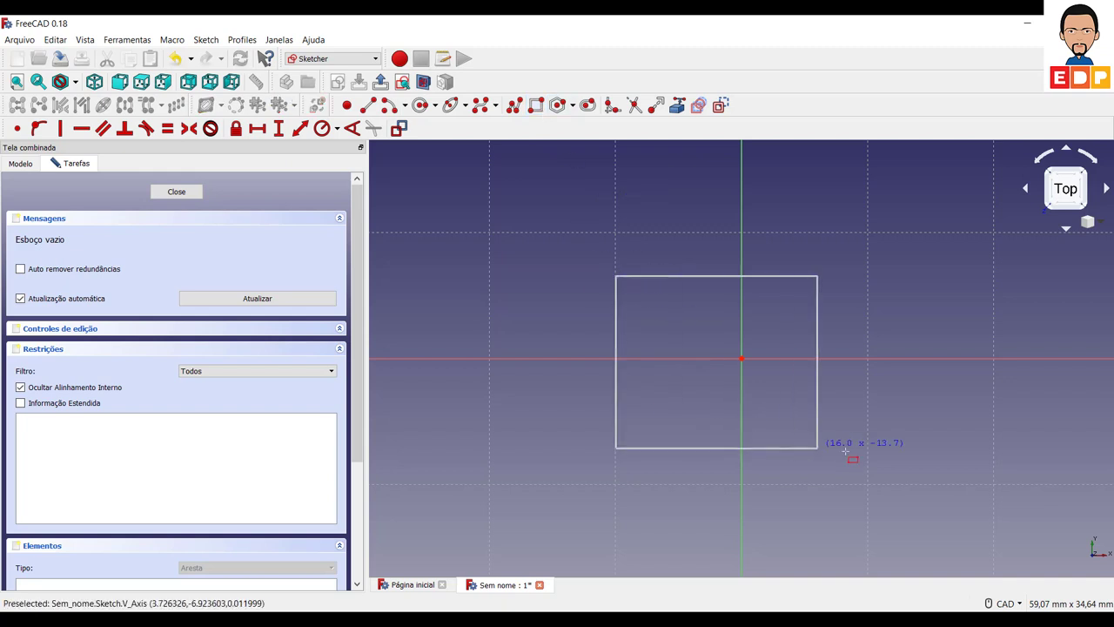
{"action": "left_click", "coordinate": [898, 445]}
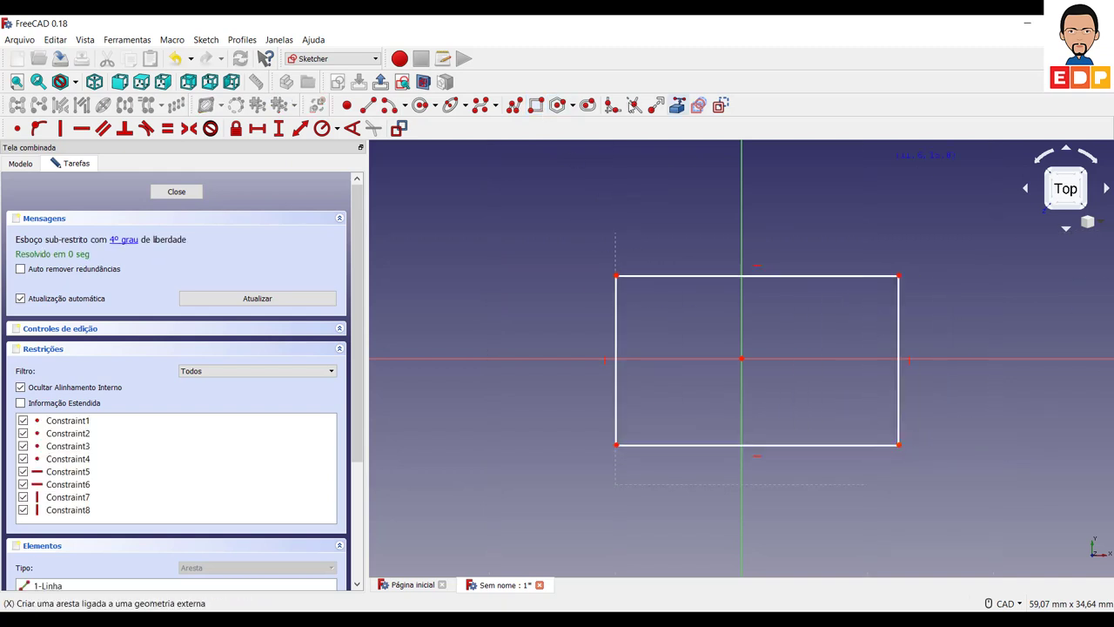
{"action": "right_click", "coordinate": [547, 142]}
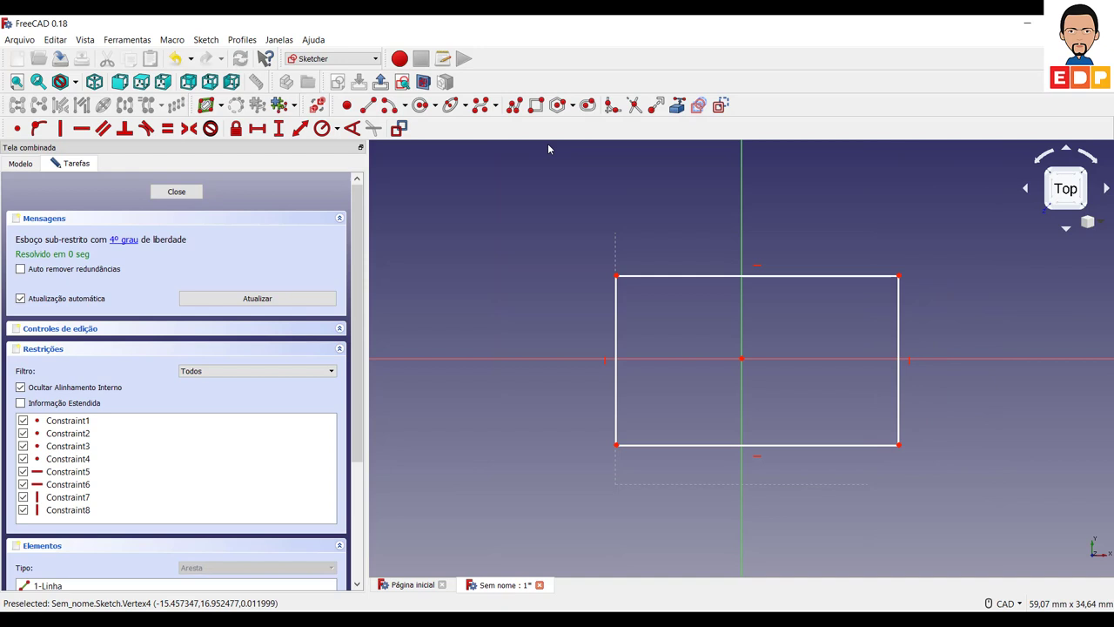
Dimension the rectangle 30 mm wide and 20 mm tall
{"action": "left_click", "coordinate": [679, 278]}
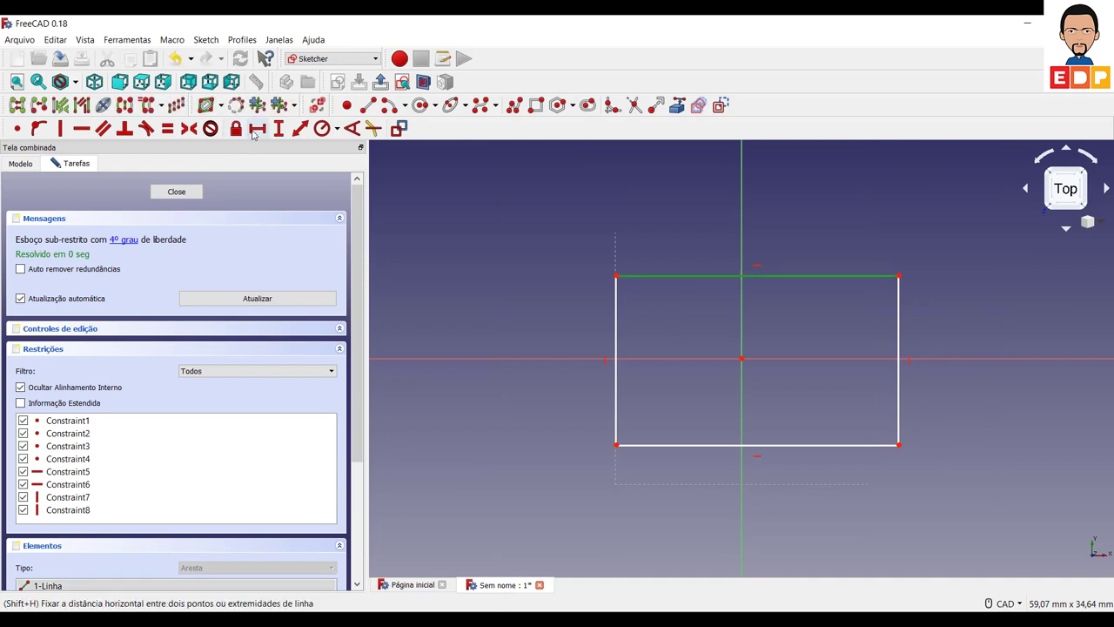
{"action": "left_click", "coordinate": [258, 128]}
{"action": "type", "text": "30"}
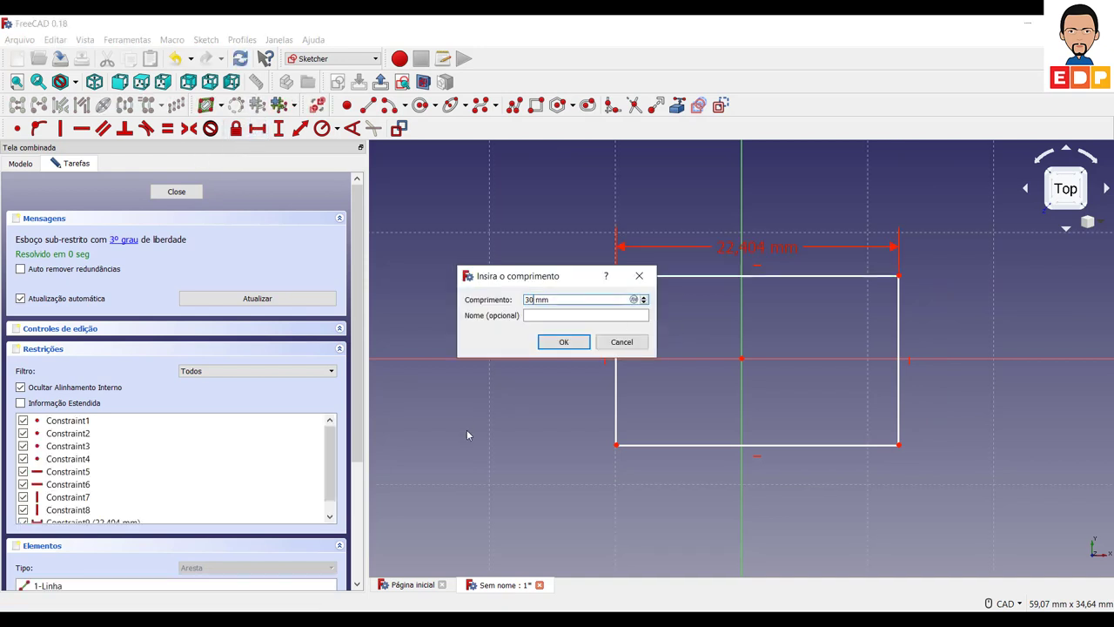
{"action": "key", "text": "Return"}
{"action": "left_click", "coordinate": [557, 427]}
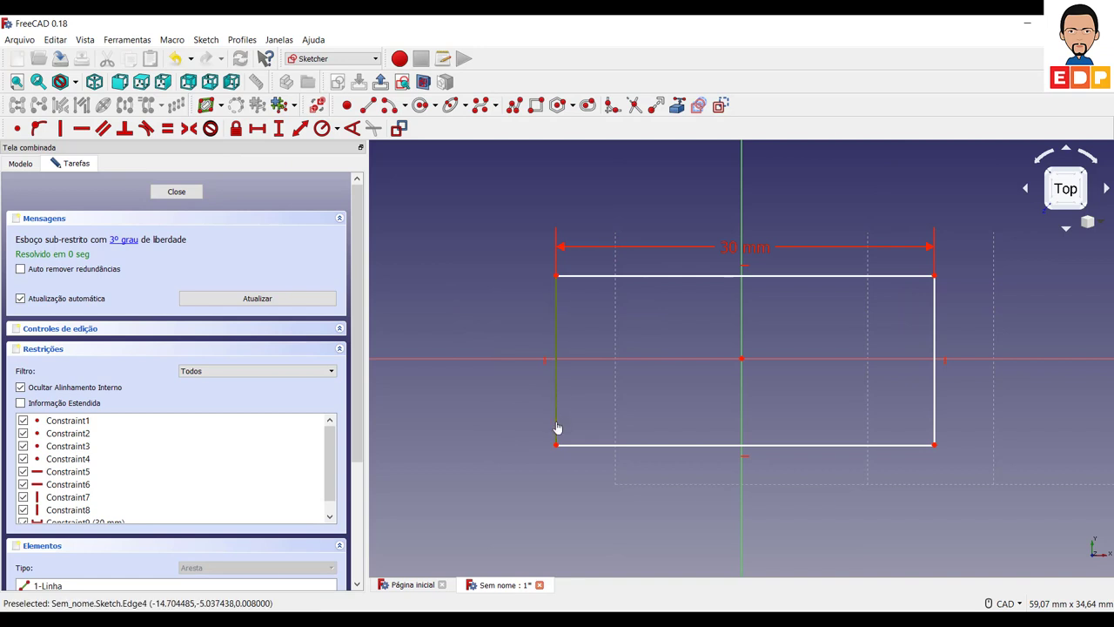
{"action": "left_click", "coordinate": [280, 129]}
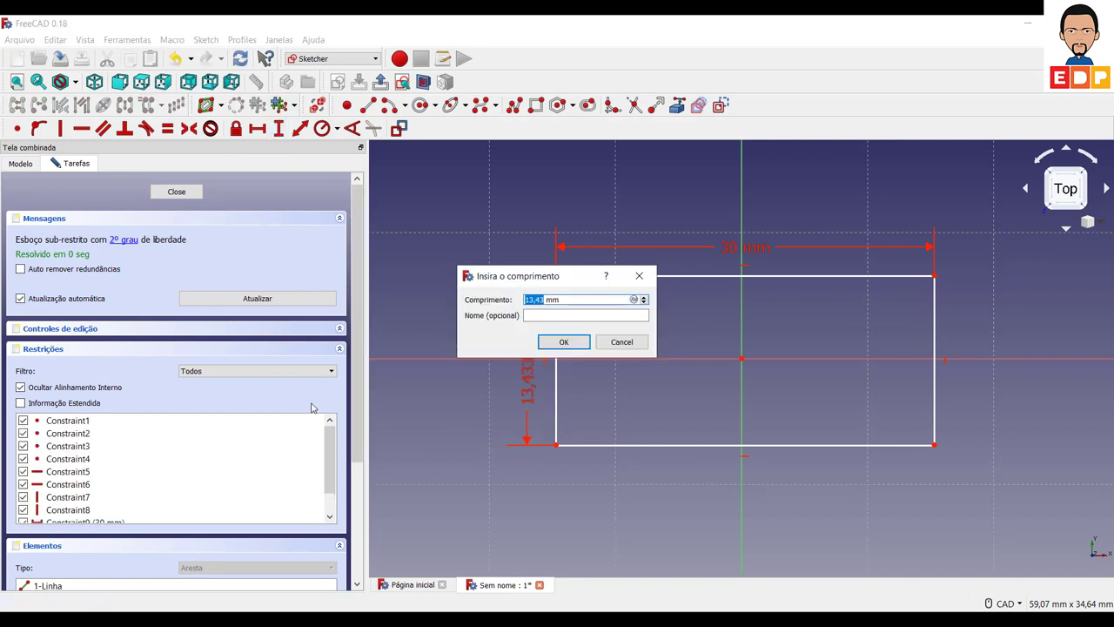
{"action": "type", "text": "20"}
{"action": "key", "text": "Return"}
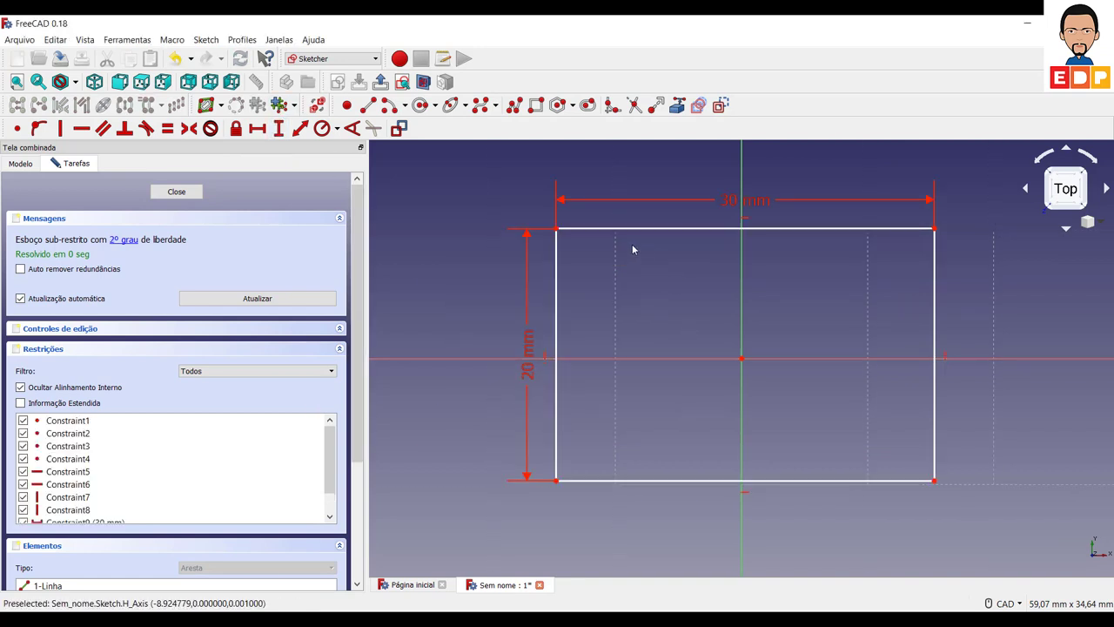
Centre the rectangle on both axes, deleting redundant Constraint5 and Constraint7, and close the sketch
{"action": "left_click", "coordinate": [556, 230]}
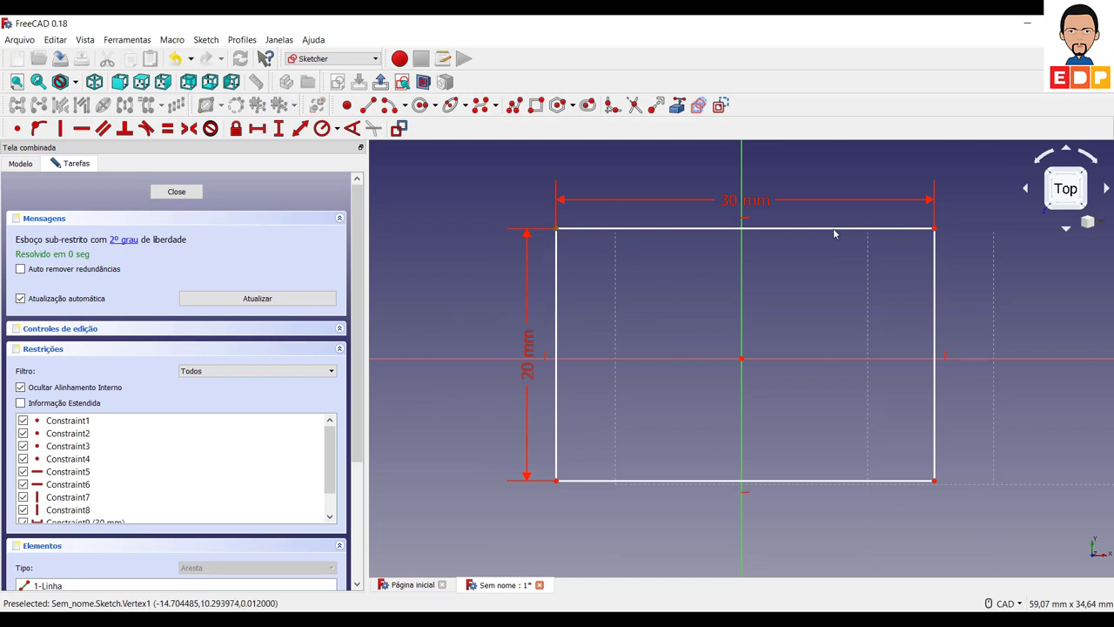
{"action": "left_click", "coordinate": [935, 230]}
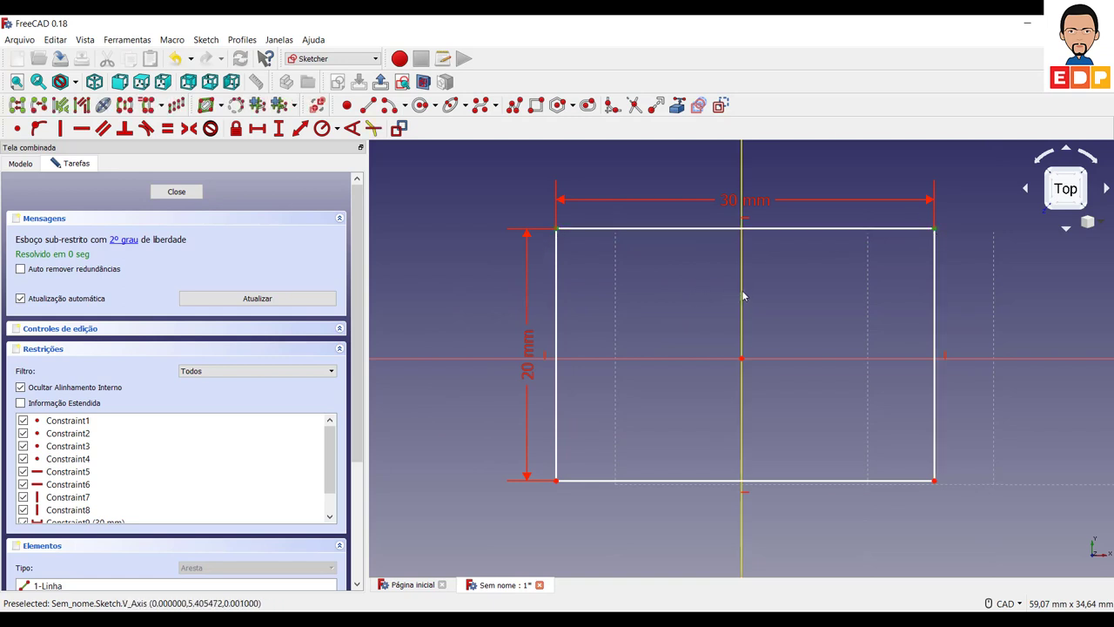
{"action": "left_click", "coordinate": [187, 128]}
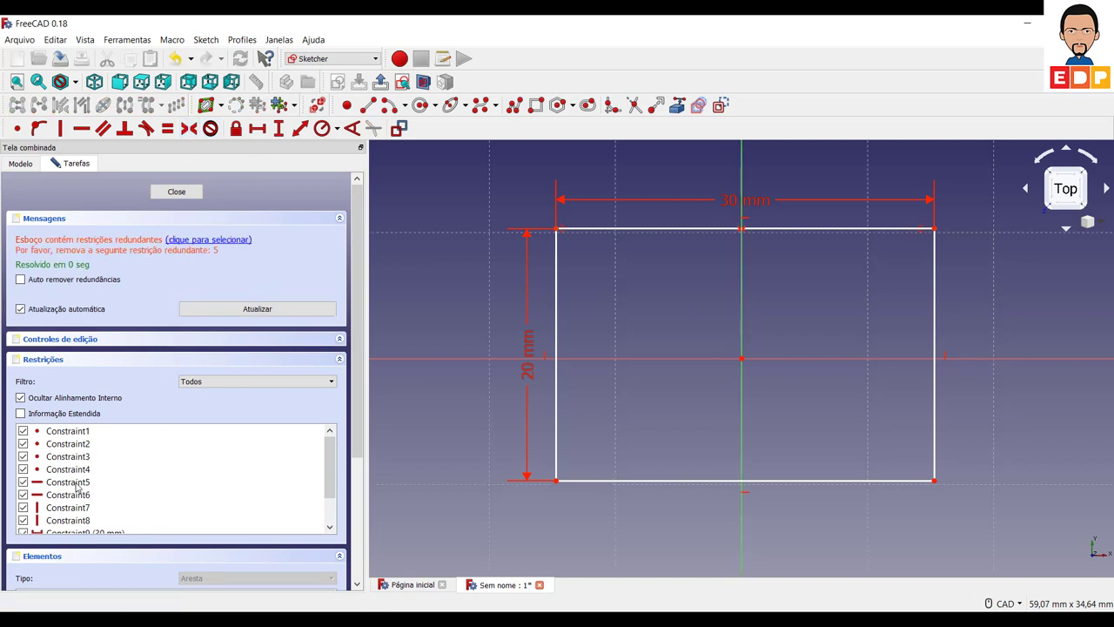
{"action": "left_click", "coordinate": [76, 484]}
{"action": "key", "text": "Delete"}
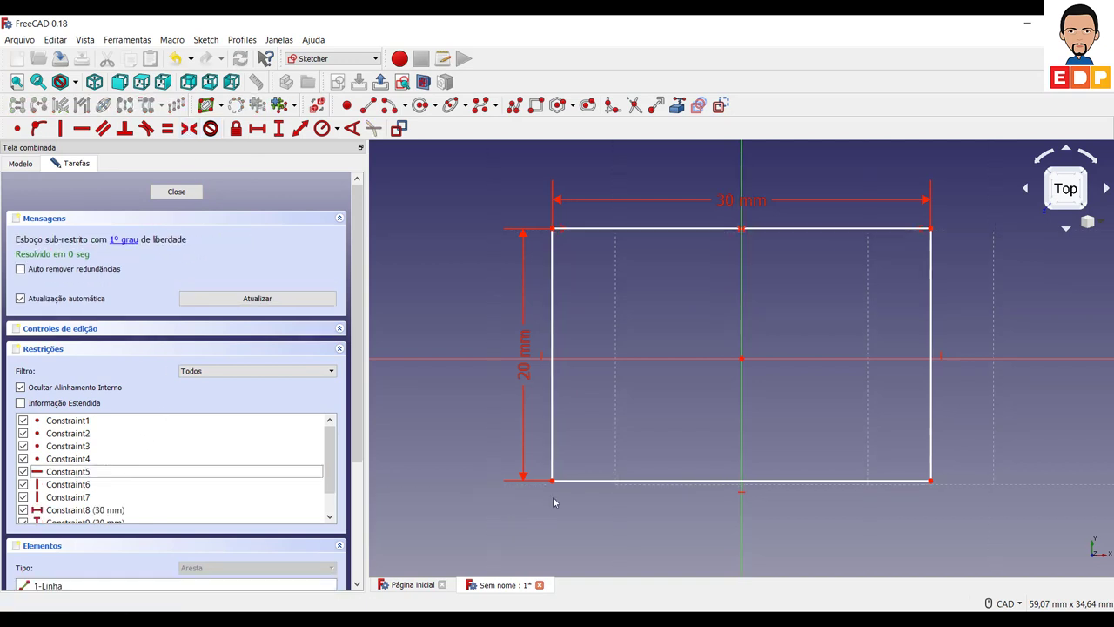
{"action": "left_click", "coordinate": [552, 481]}
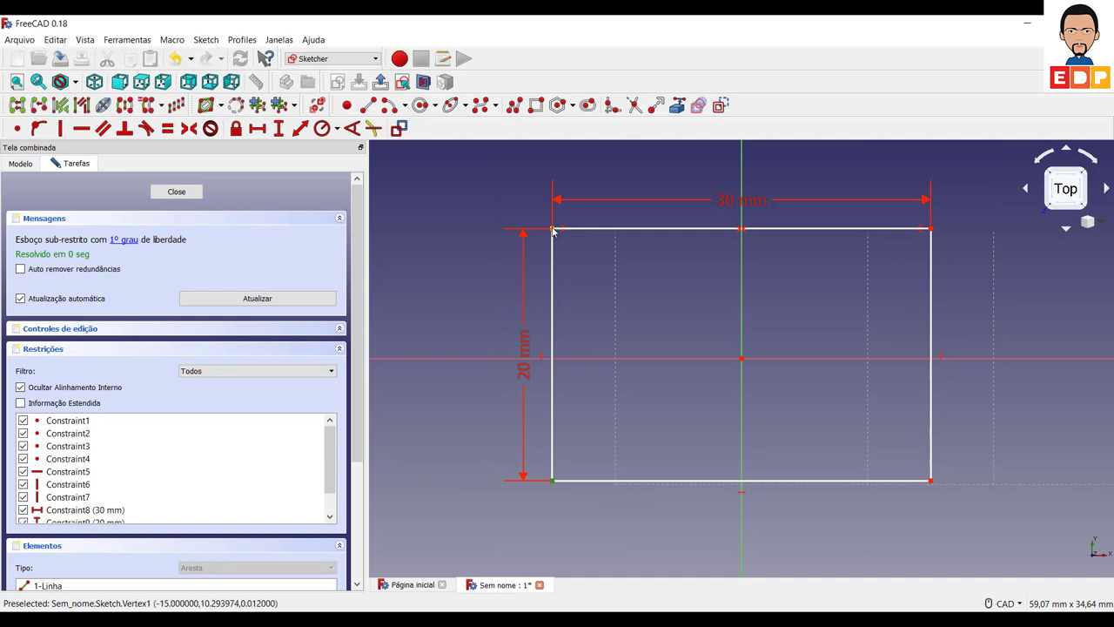
{"action": "left_click", "coordinate": [443, 358]}
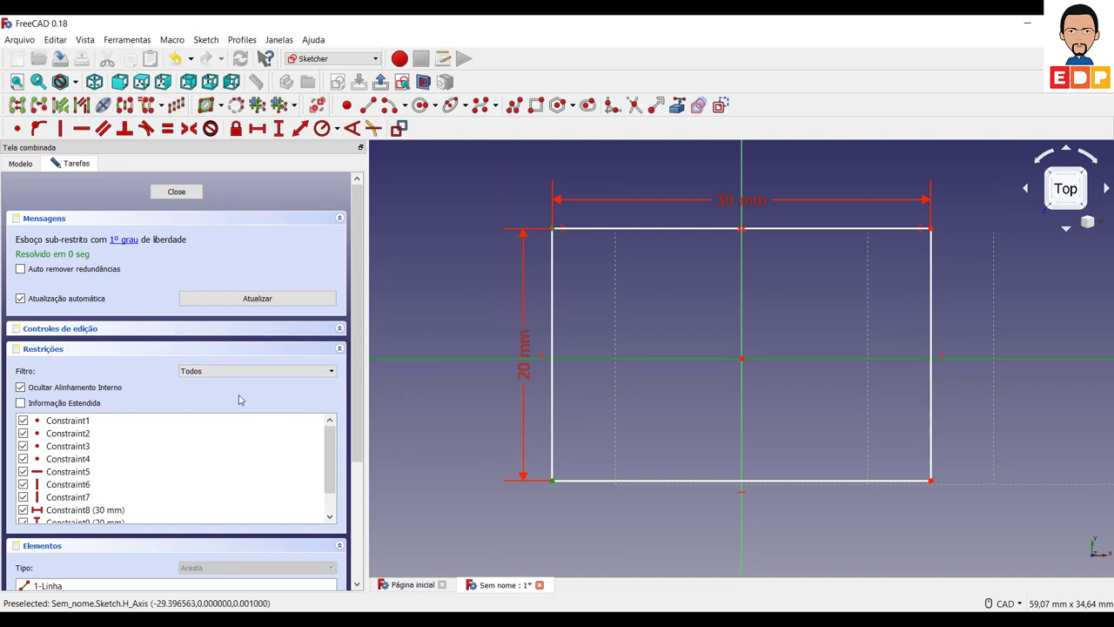
{"action": "left_click", "coordinate": [190, 130]}
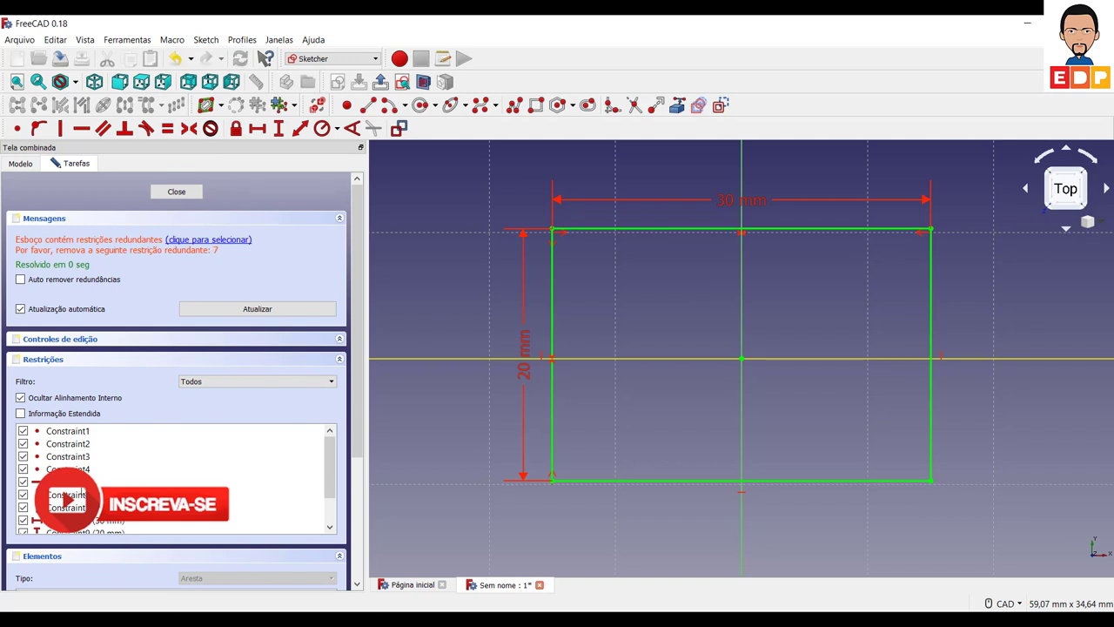
{"action": "left_click", "coordinate": [68, 508]}
{"action": "key", "text": "Delete"}
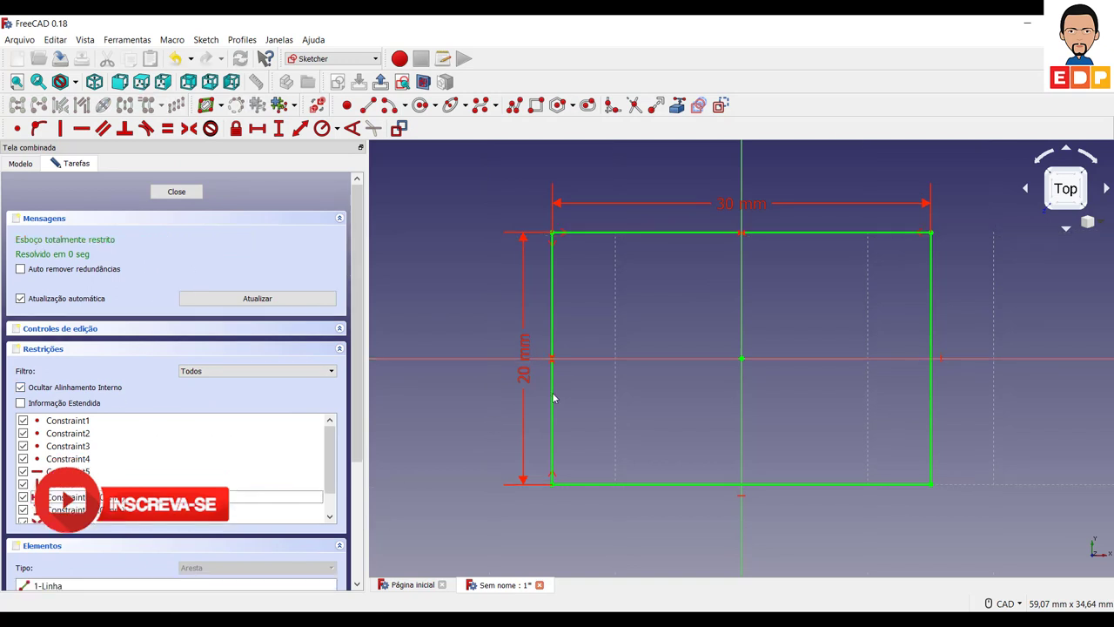
{"action": "left_click", "coordinate": [188, 193]}
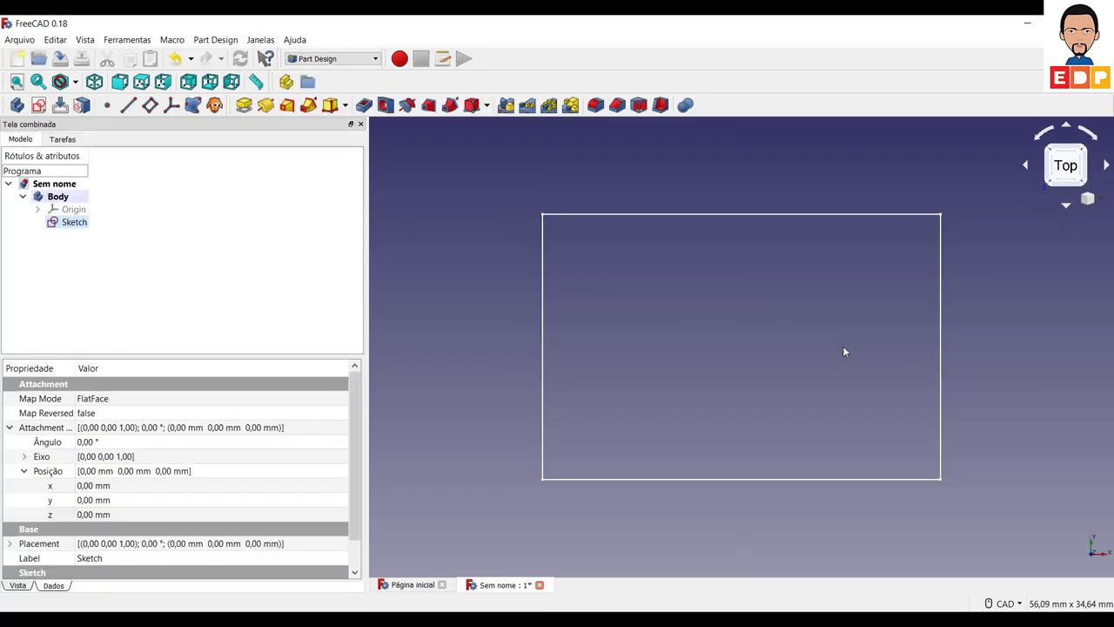
Offset a datum plane 10 mm in Z above the rectangle sketch and begin a sketch on it
{"action": "left_click", "coordinate": [1086, 146]}
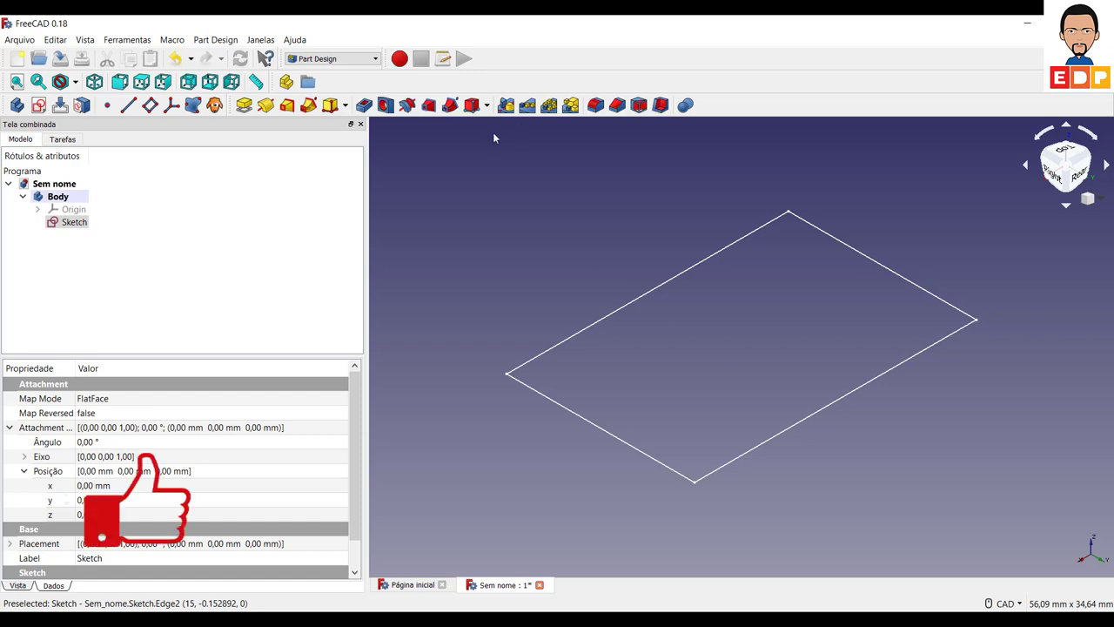
{"action": "left_click", "coordinate": [149, 105]}
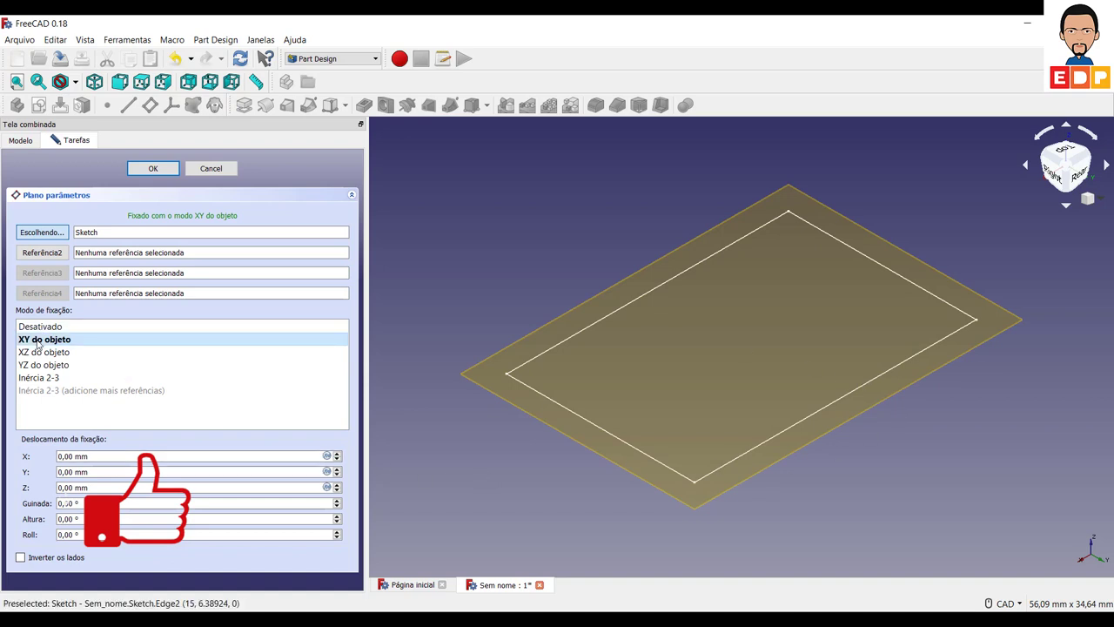
{"action": "left_click", "coordinate": [337, 484]}
{"action": "left_click", "coordinate": [337, 484]}
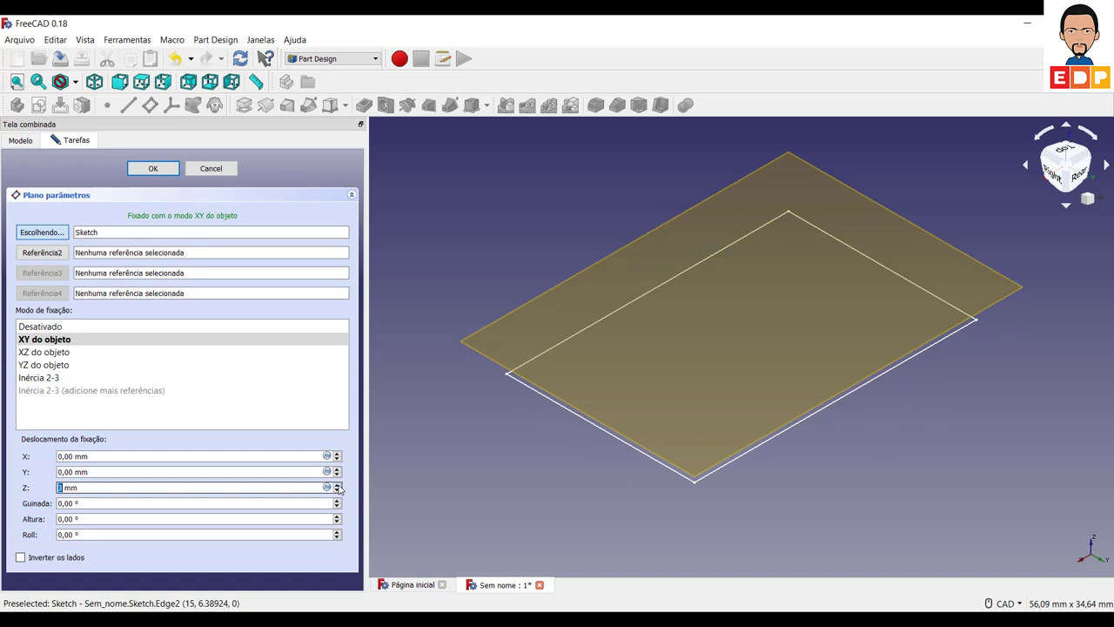
{"action": "left_click", "coordinate": [337, 484]}
{"action": "left_click", "coordinate": [336, 484]}
{"action": "left_click", "coordinate": [337, 484]}
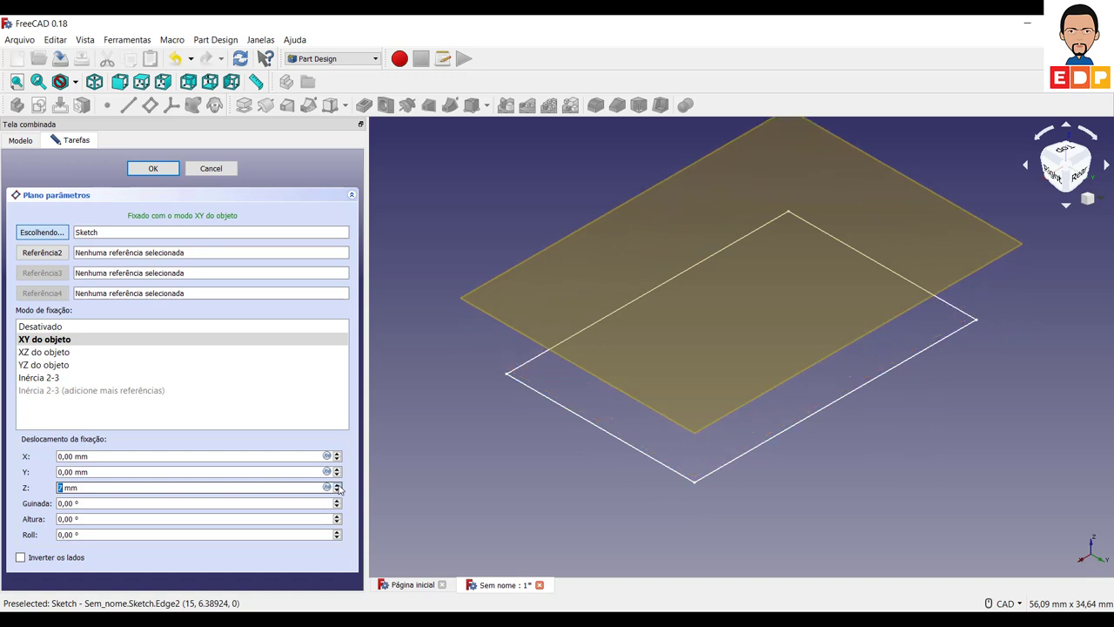
{"action": "left_click", "coordinate": [337, 484]}
{"action": "left_click", "coordinate": [337, 484]}
{"action": "left_click", "coordinate": [337, 484]}
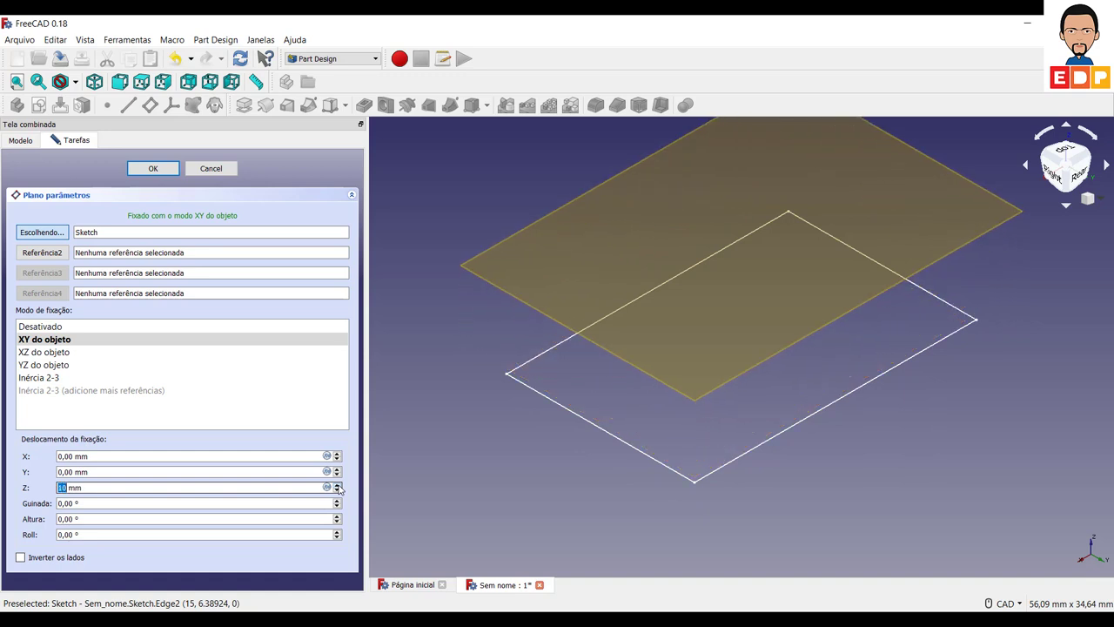
{"action": "left_click", "coordinate": [153, 168]}
{"action": "left_click", "coordinate": [811, 294]}
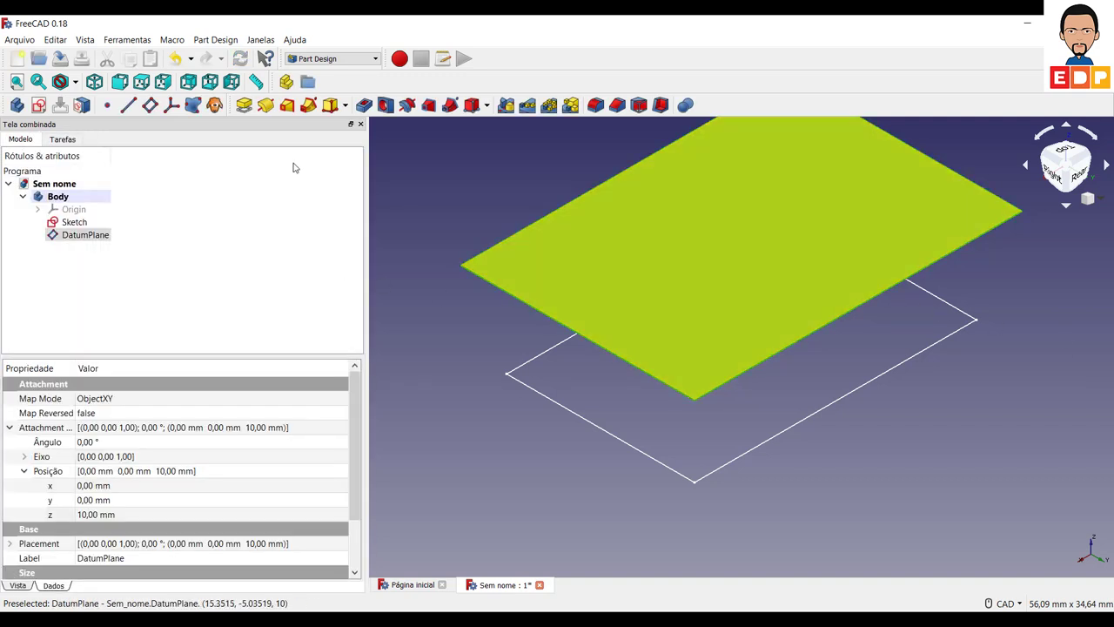
{"action": "left_click", "coordinate": [38, 105]}
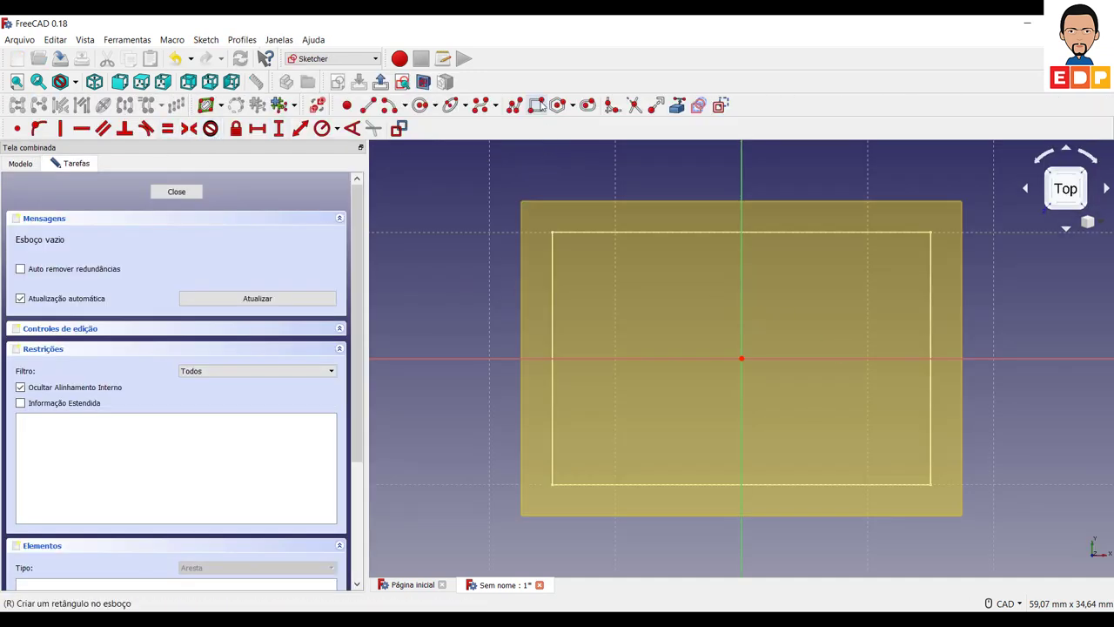
Draw a rectangle on the datum plane and dimension it 15 mm wide by 10 mm tall
{"action": "left_click", "coordinate": [662, 300]}
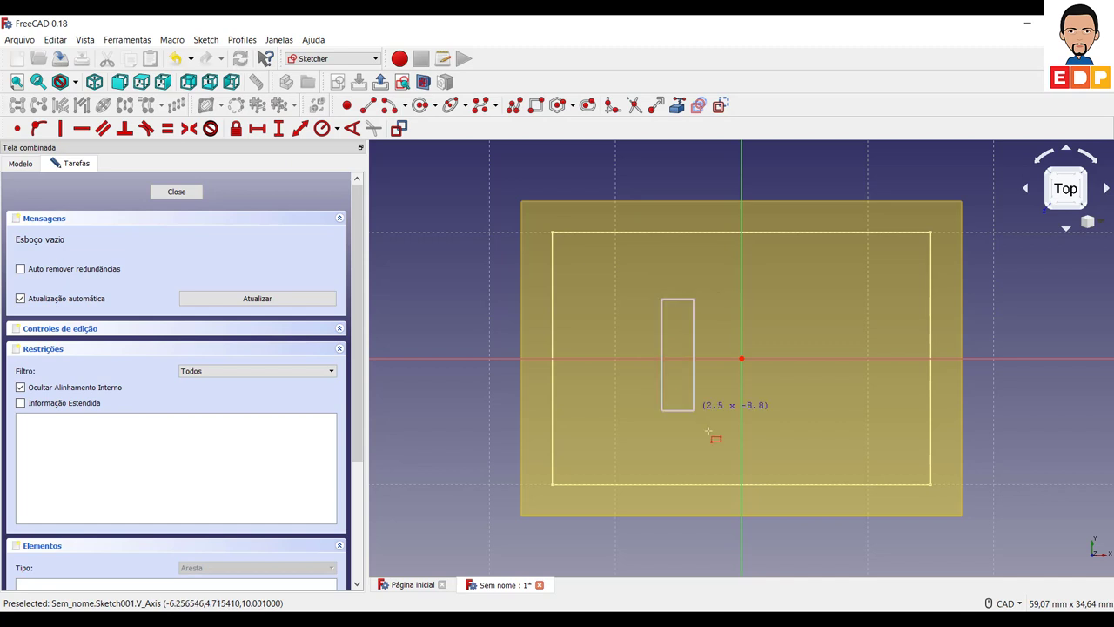
{"action": "left_click", "coordinate": [819, 418]}
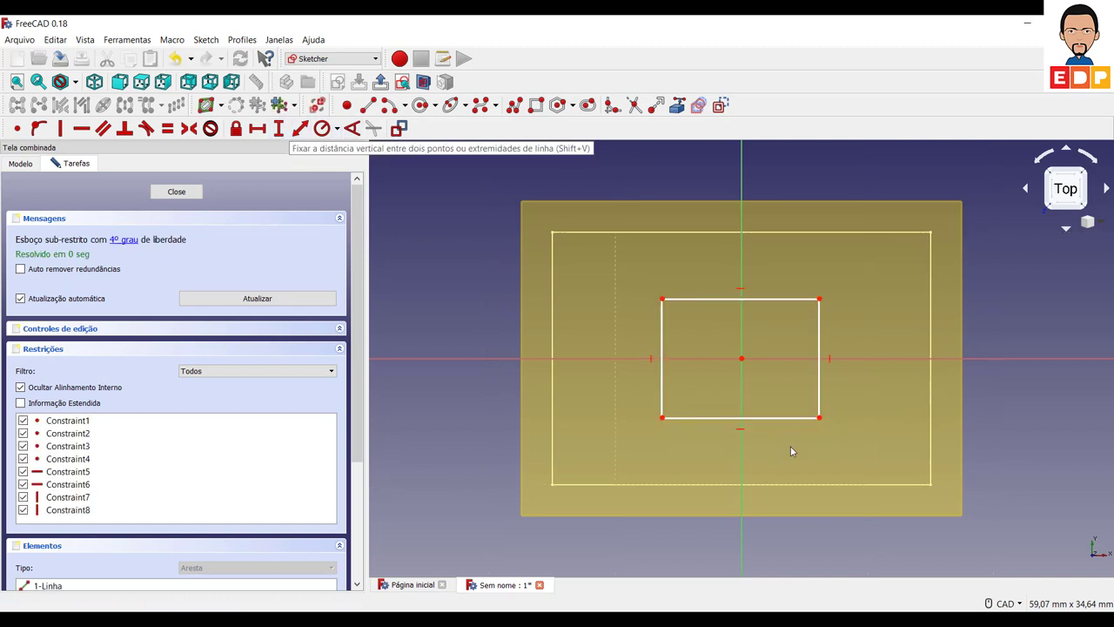
{"action": "left_click", "coordinate": [713, 424]}
{"action": "left_click", "coordinate": [257, 128]}
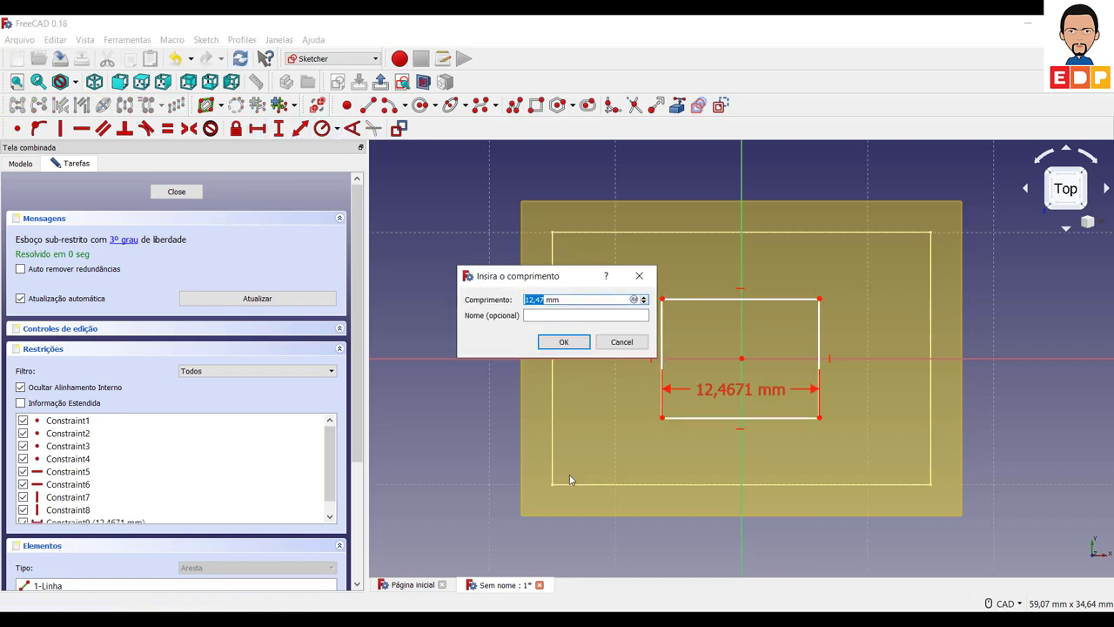
{"action": "type", "text": "1"}
{"action": "key", "text": "Return"}
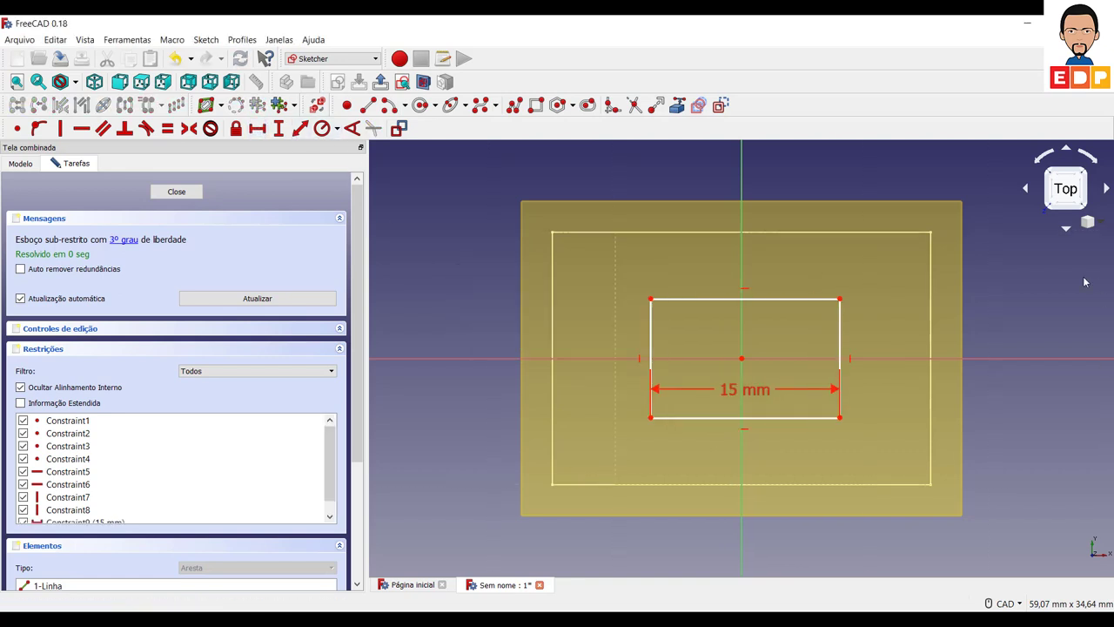
{"action": "left_click", "coordinate": [840, 335]}
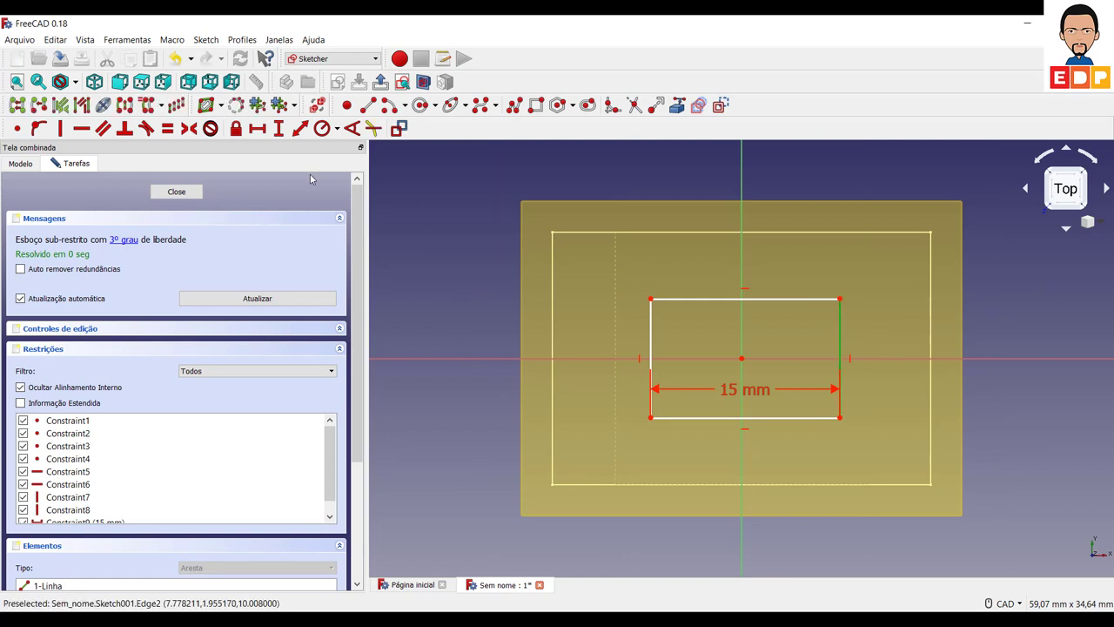
{"action": "left_click", "coordinate": [278, 128]}
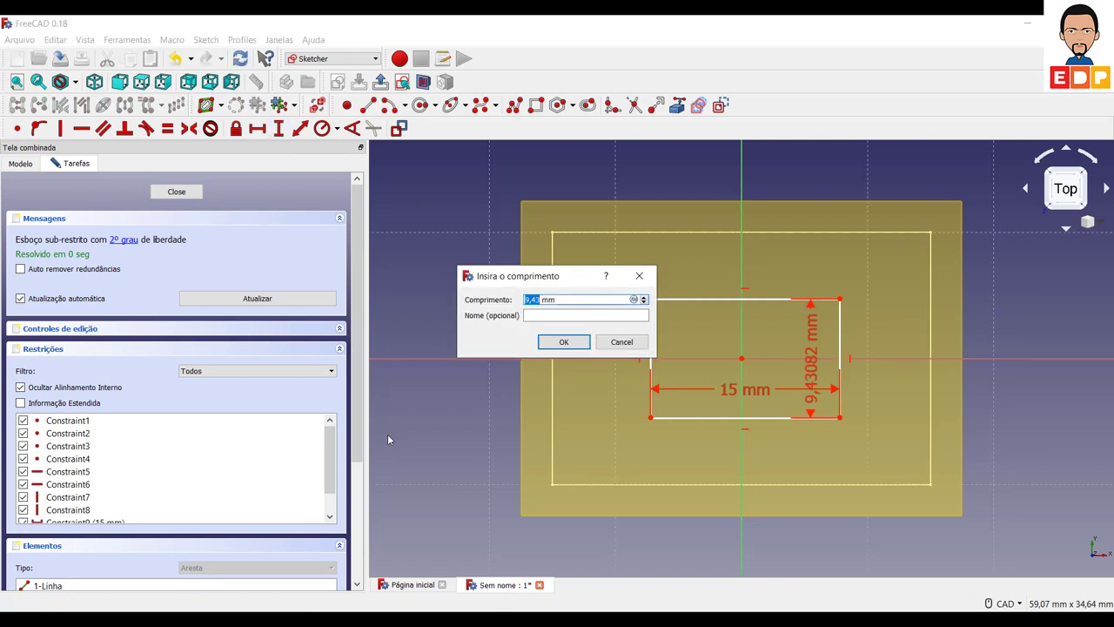
{"action": "type", "text": "10"}
{"action": "key", "text": "Return"}
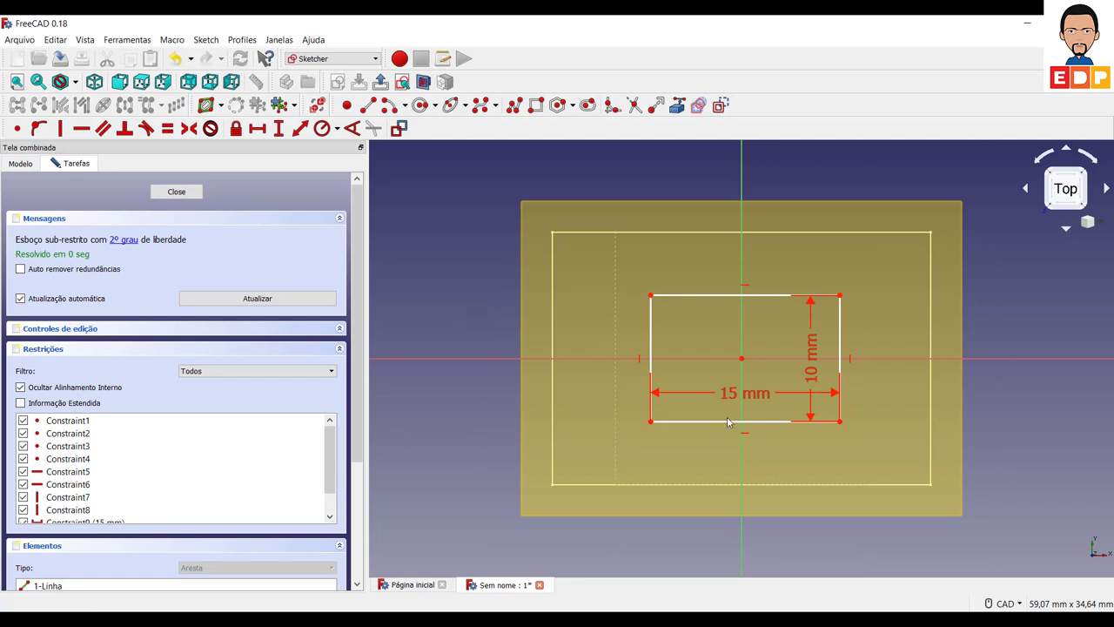
Make its corners symmetric about both axes, deleting the redundant Constraint6 each time
{"action": "left_click", "coordinate": [841, 426]}
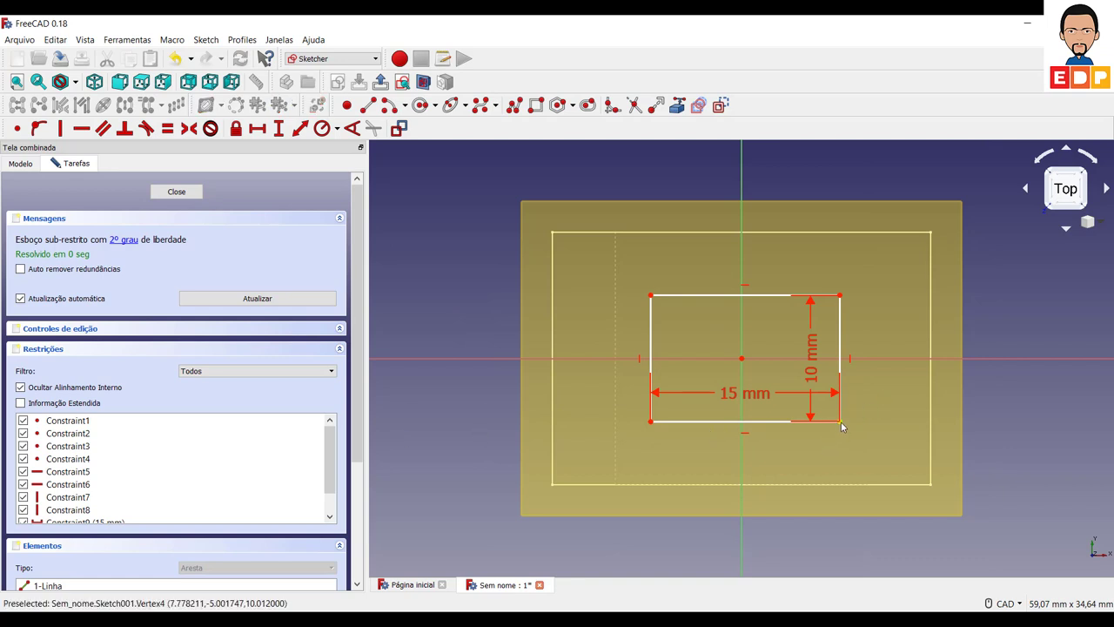
{"action": "left_click", "coordinate": [652, 423]}
{"action": "left_click", "coordinate": [742, 554]}
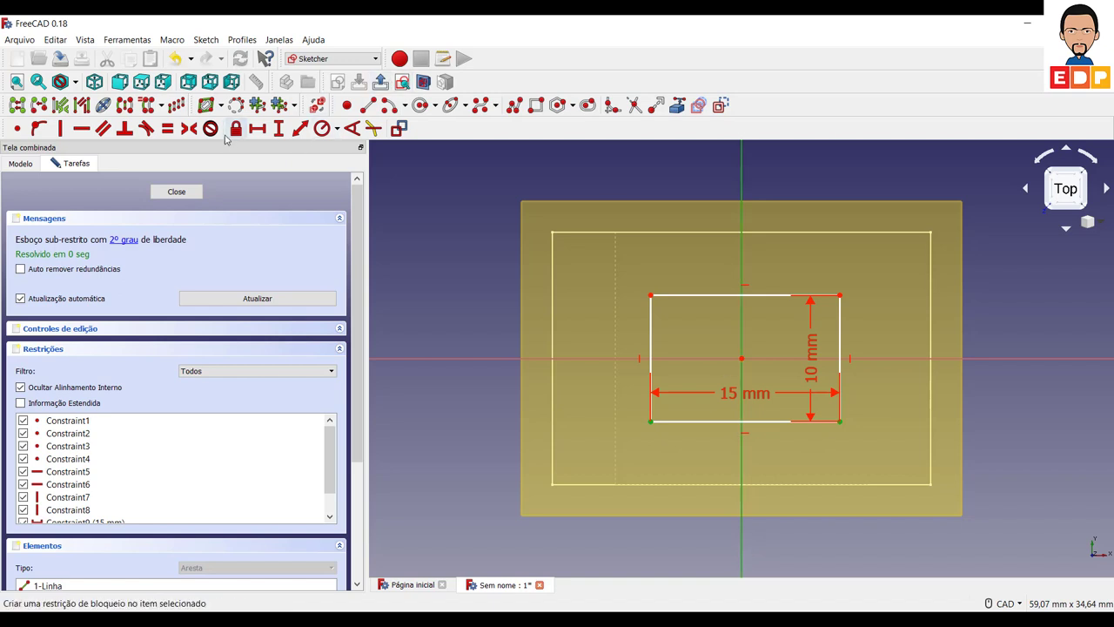
{"action": "left_click", "coordinate": [373, 128]}
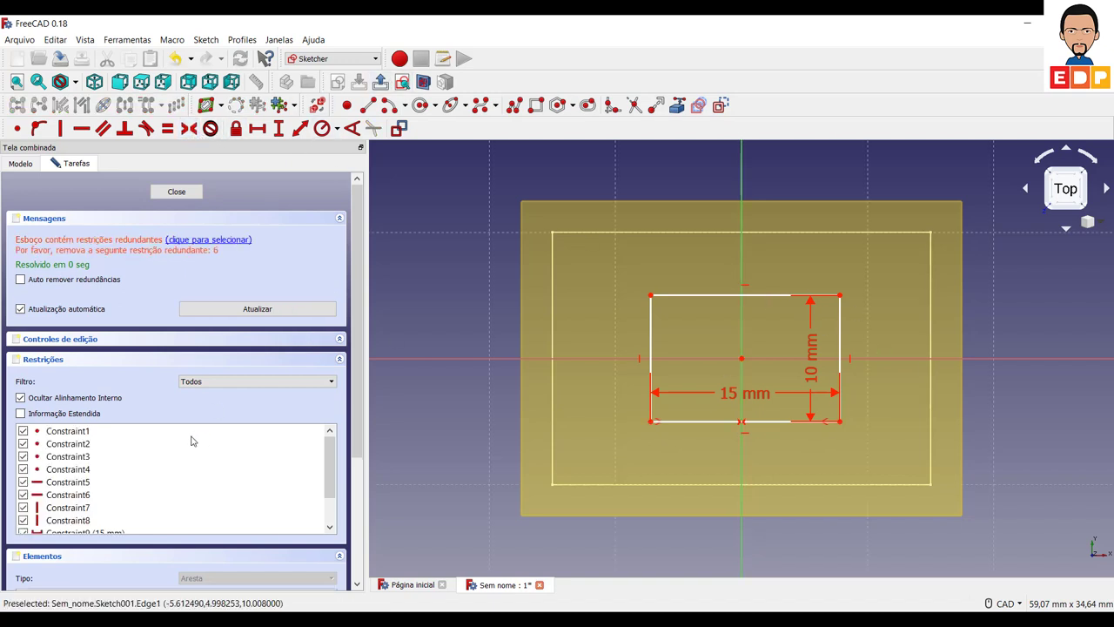
{"action": "left_click", "coordinate": [71, 498]}
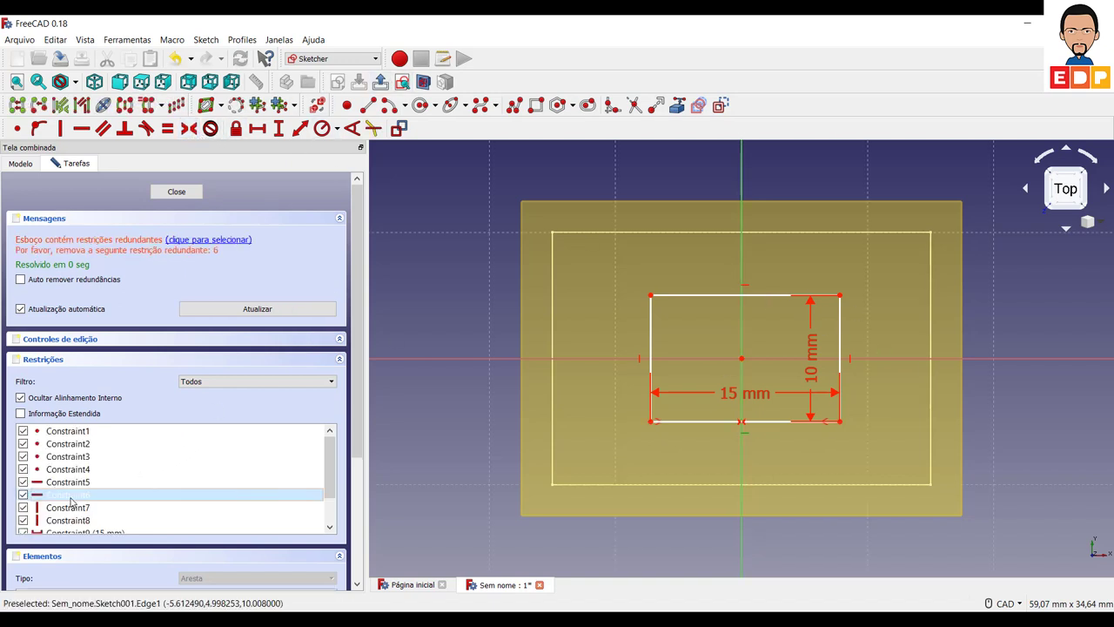
{"action": "key", "text": "Delete"}
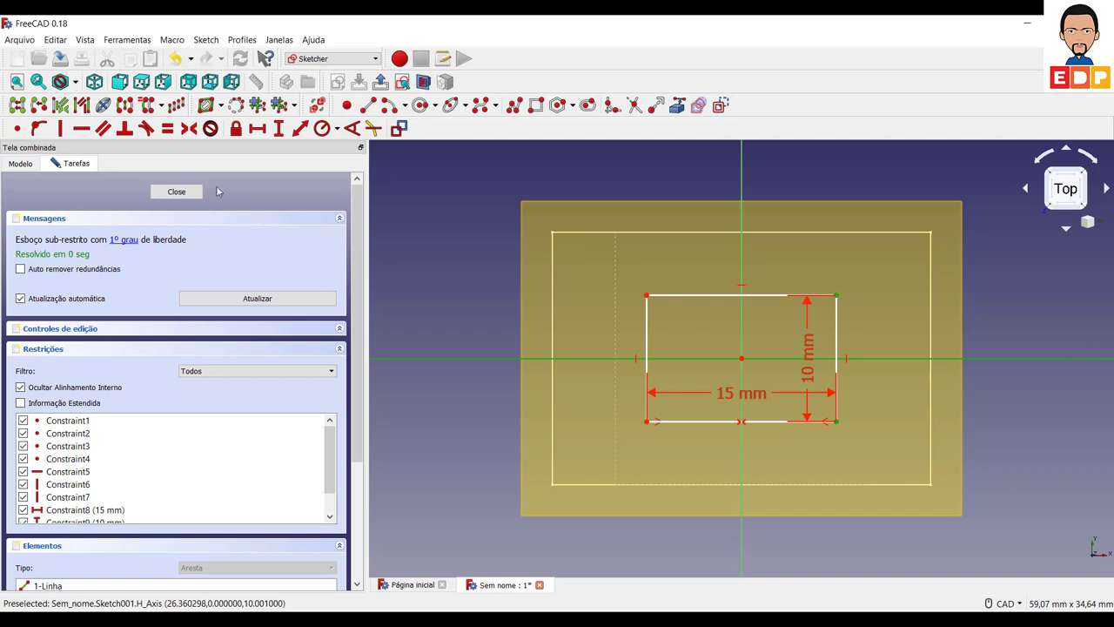
{"action": "left_click", "coordinate": [188, 128]}
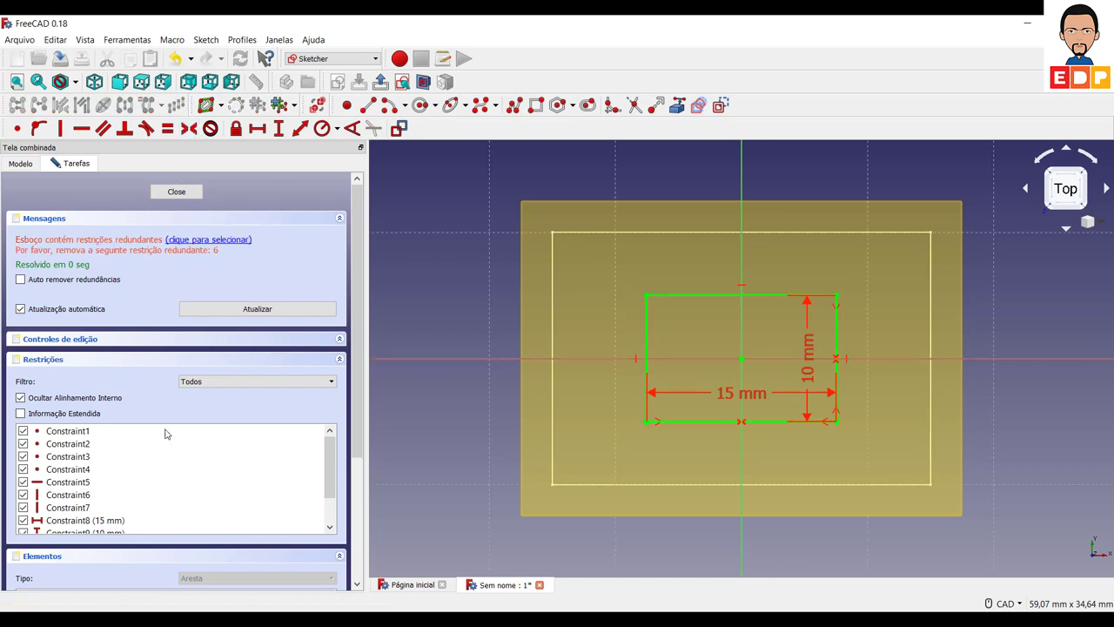
{"action": "left_click", "coordinate": [87, 494]}
{"action": "key", "text": "Delete"}
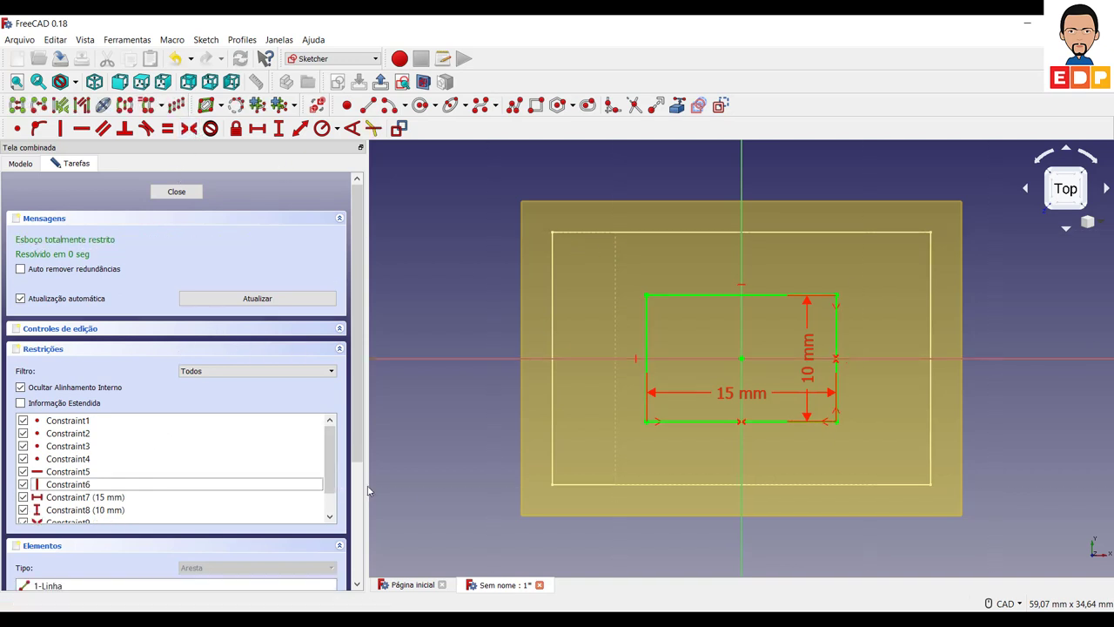
Loft the 30 × 20 mm base Sketch up to the 15 × 10 mm Sketch001 section
{"action": "left_click", "coordinate": [177, 192]}
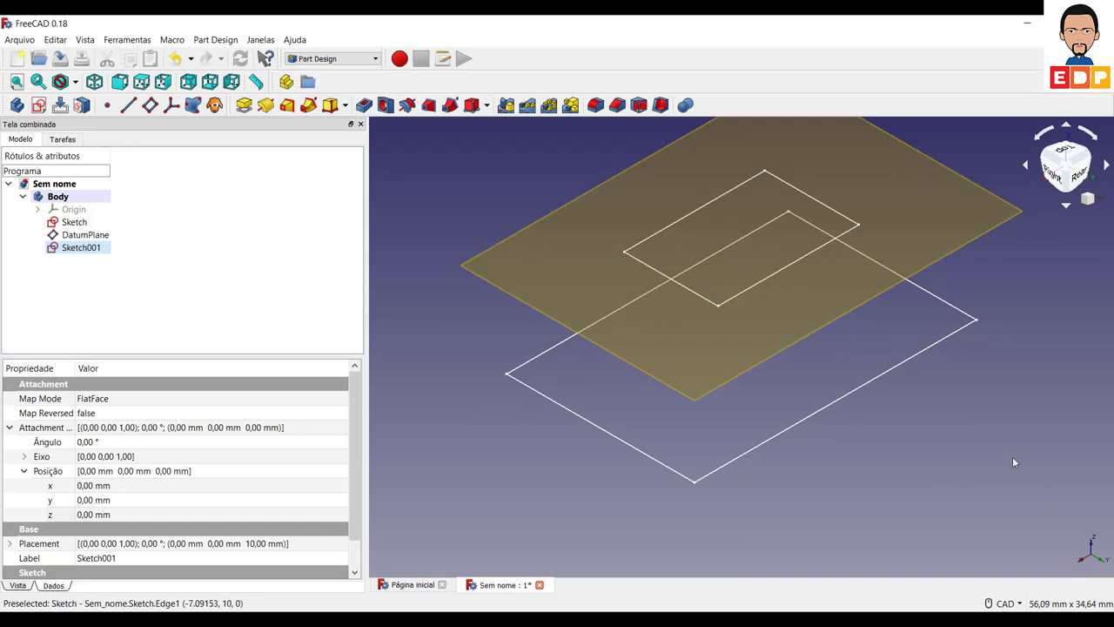
{"action": "left_click", "coordinate": [176, 295]}
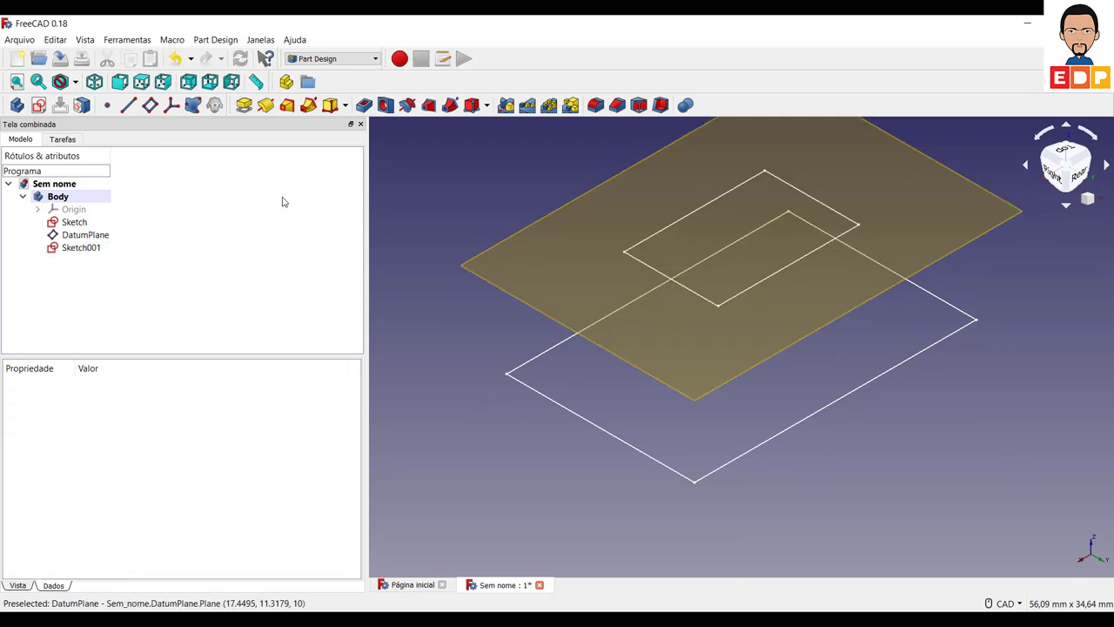
{"action": "left_click", "coordinate": [78, 223]}
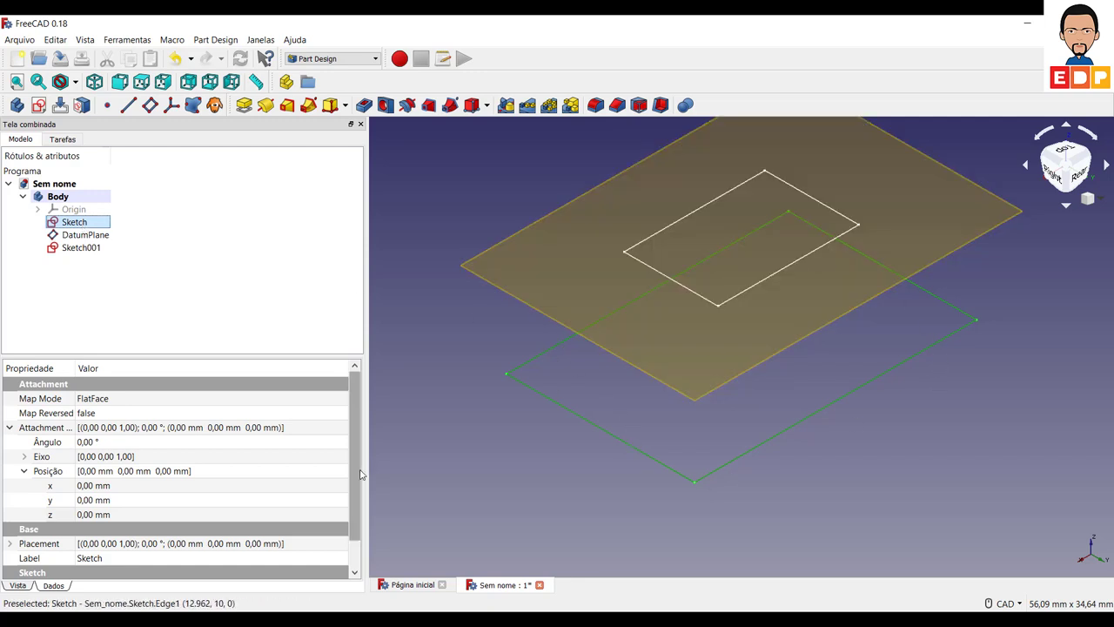
{"action": "left_click", "coordinate": [287, 106]}
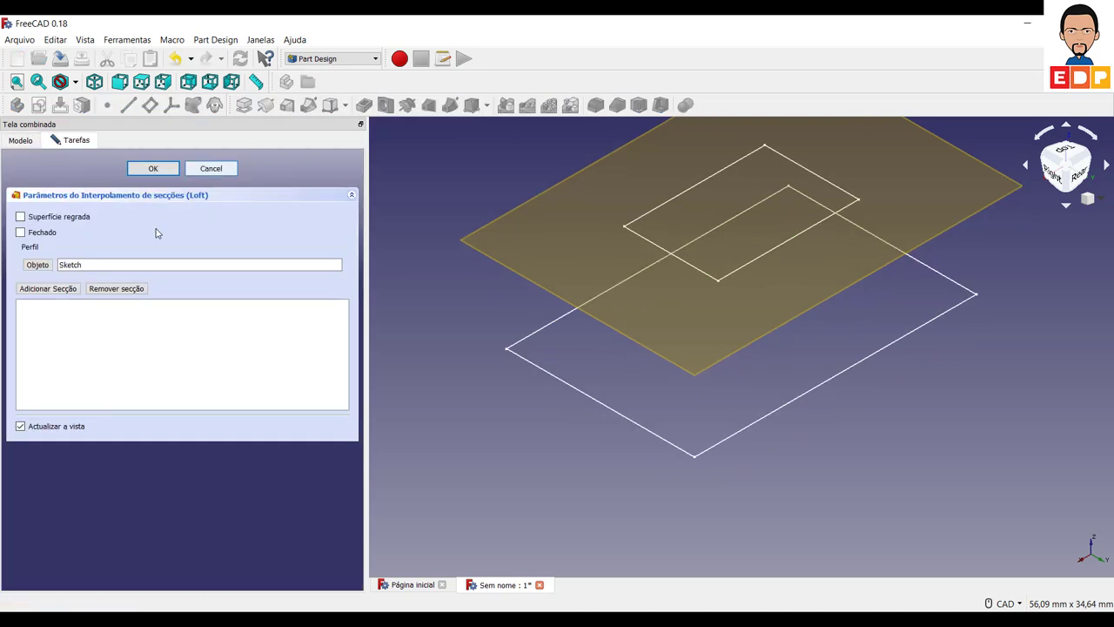
{"action": "left_click", "coordinate": [67, 294]}
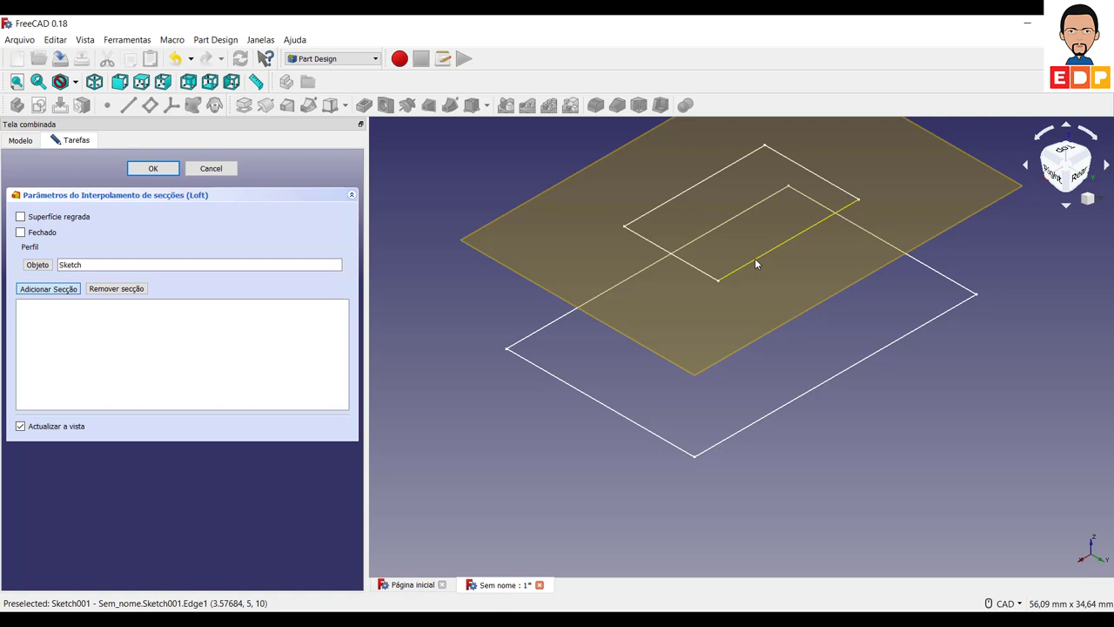
{"action": "left_click", "coordinate": [755, 258]}
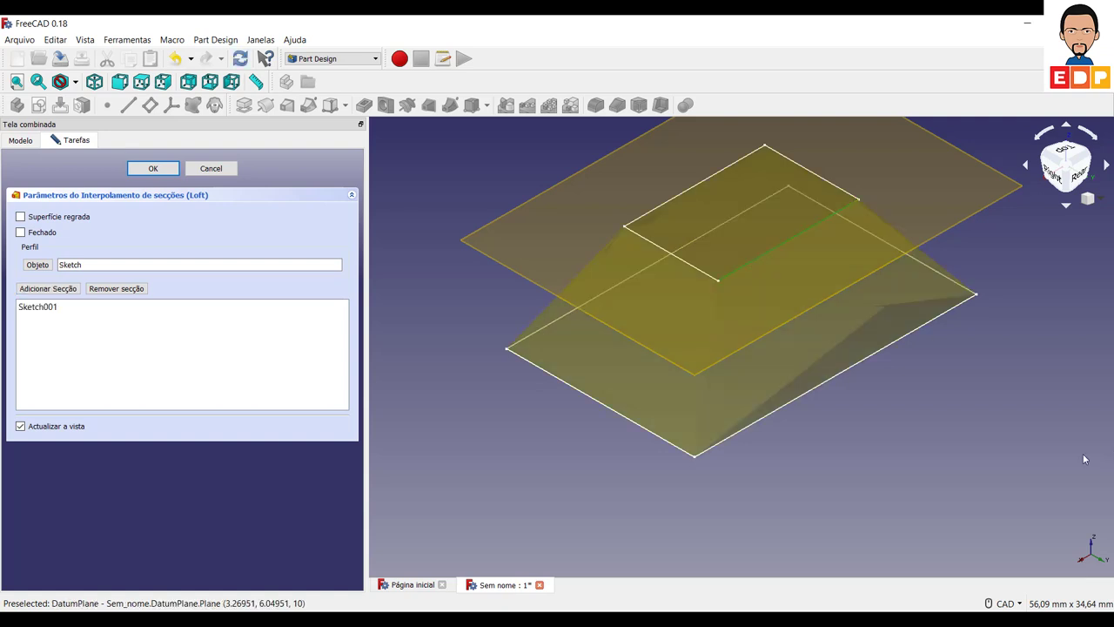
{"action": "left_click", "coordinate": [170, 168]}
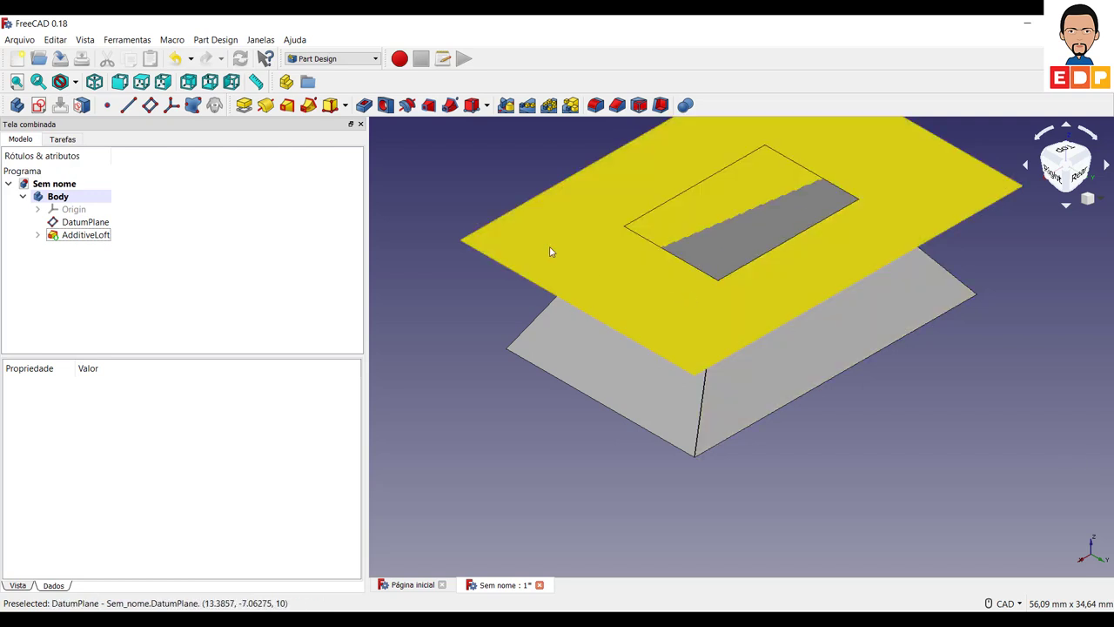
Set the DatumPlane's transparency to 100 in its Appearance settings
{"action": "right_click", "coordinate": [550, 251]}
{"action": "left_click", "coordinate": [522, 250]}
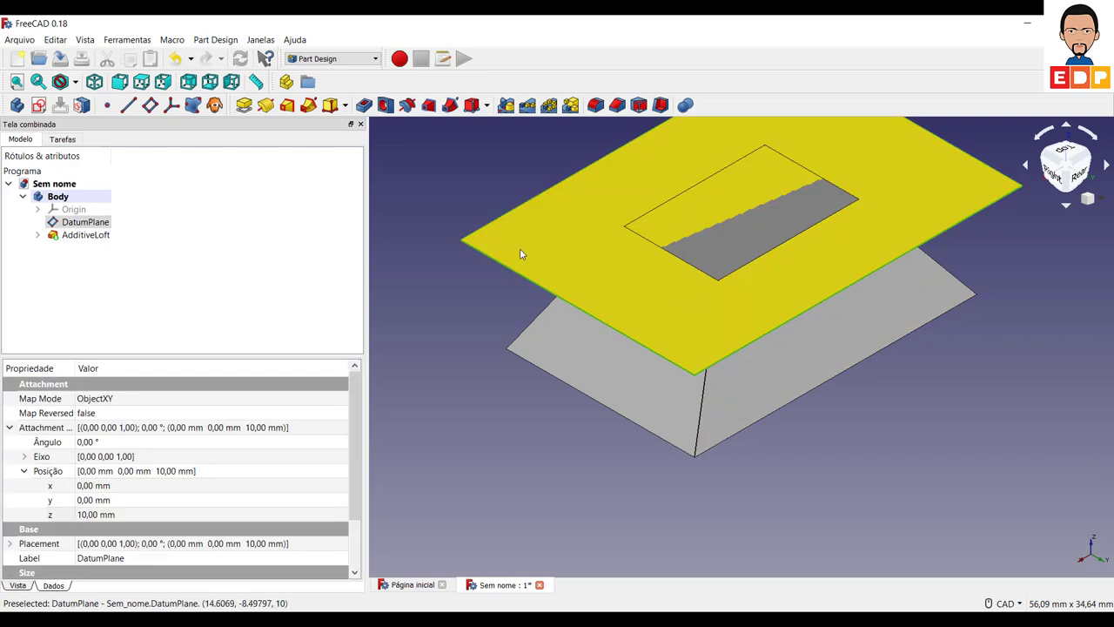
{"action": "right_click", "coordinate": [101, 226]}
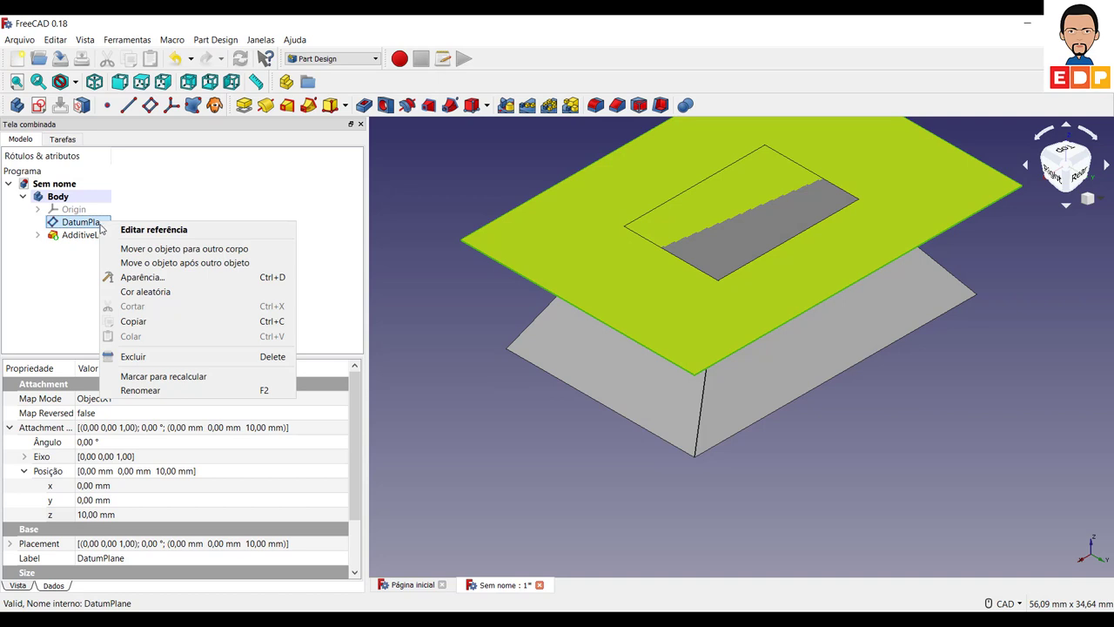
{"action": "left_click", "coordinate": [149, 277]}
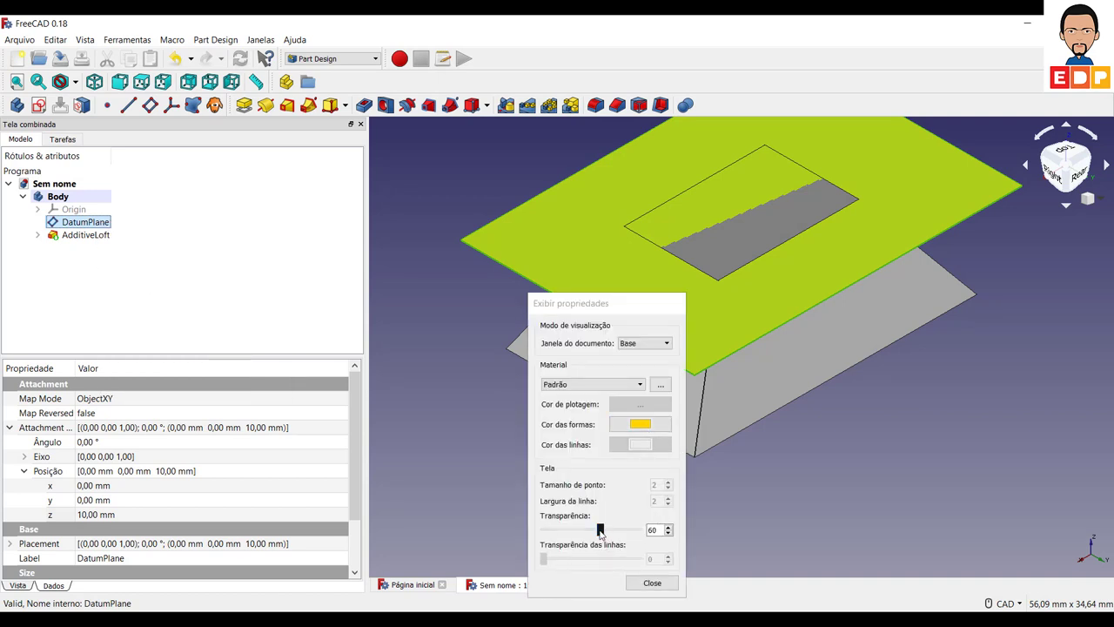
{"action": "left_click_drag", "start_coordinate": [600, 529], "coordinate": [640, 530]}
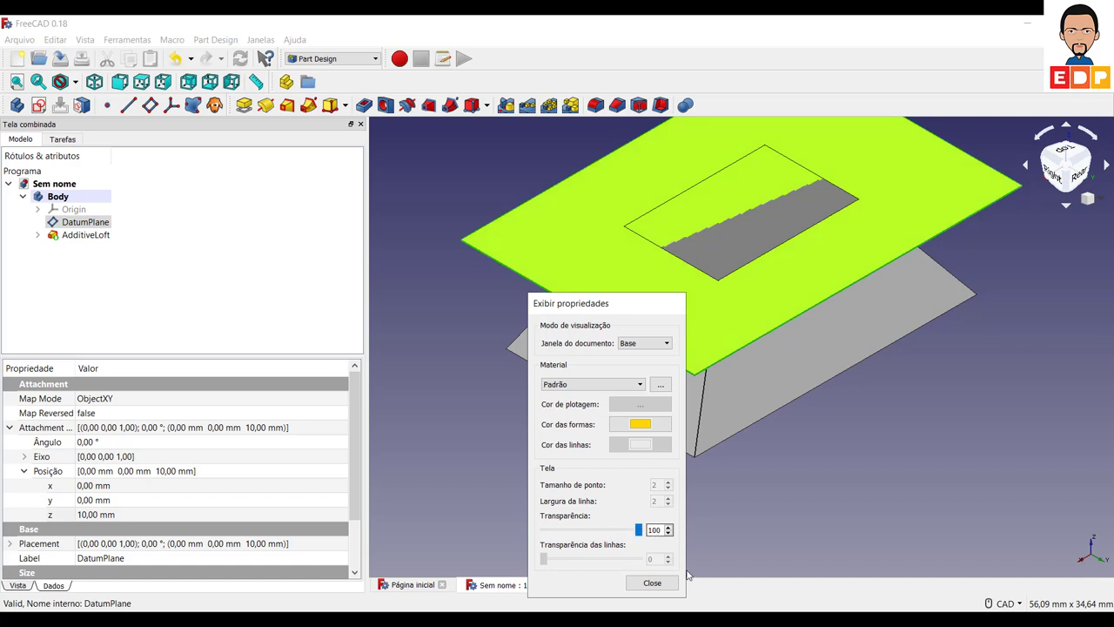
{"action": "left_click", "coordinate": [652, 582]}
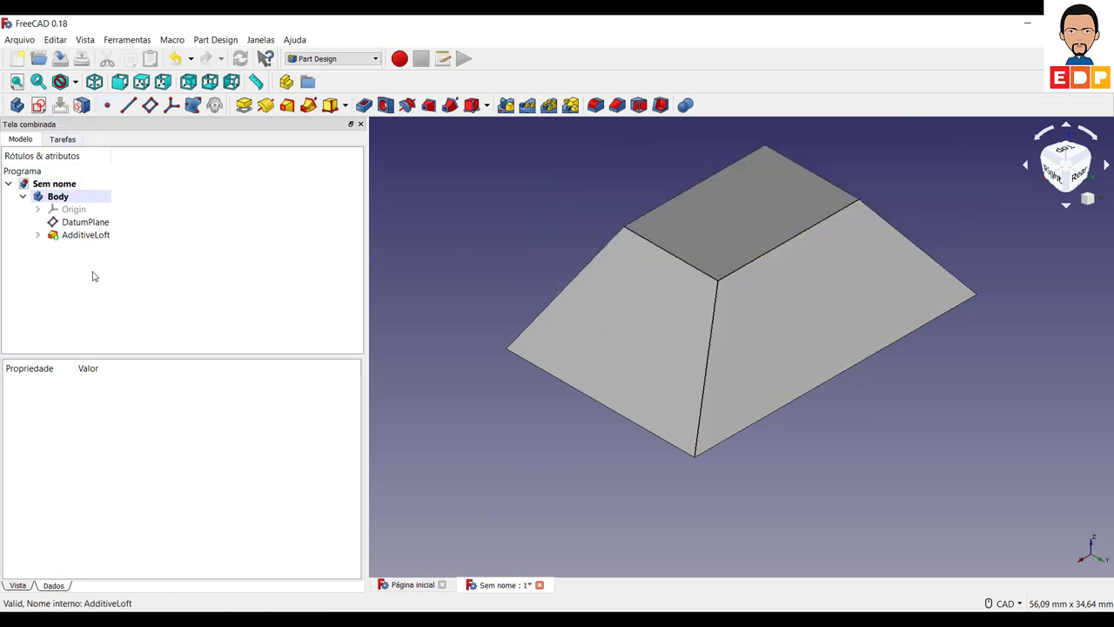
Delete the AdditiveLoft and the DatumPlane from the Body
{"action": "left_click", "coordinate": [87, 235]}
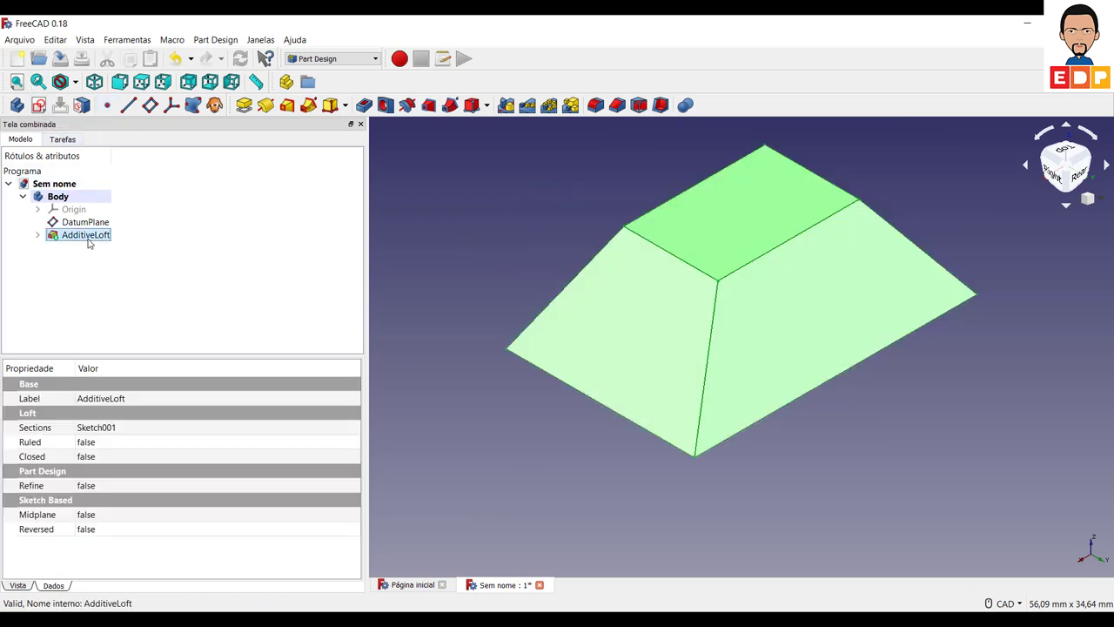
{"action": "key", "text": "Delete"}
{"action": "left_click", "coordinate": [86, 234]}
{"action": "key", "text": "Delete"}
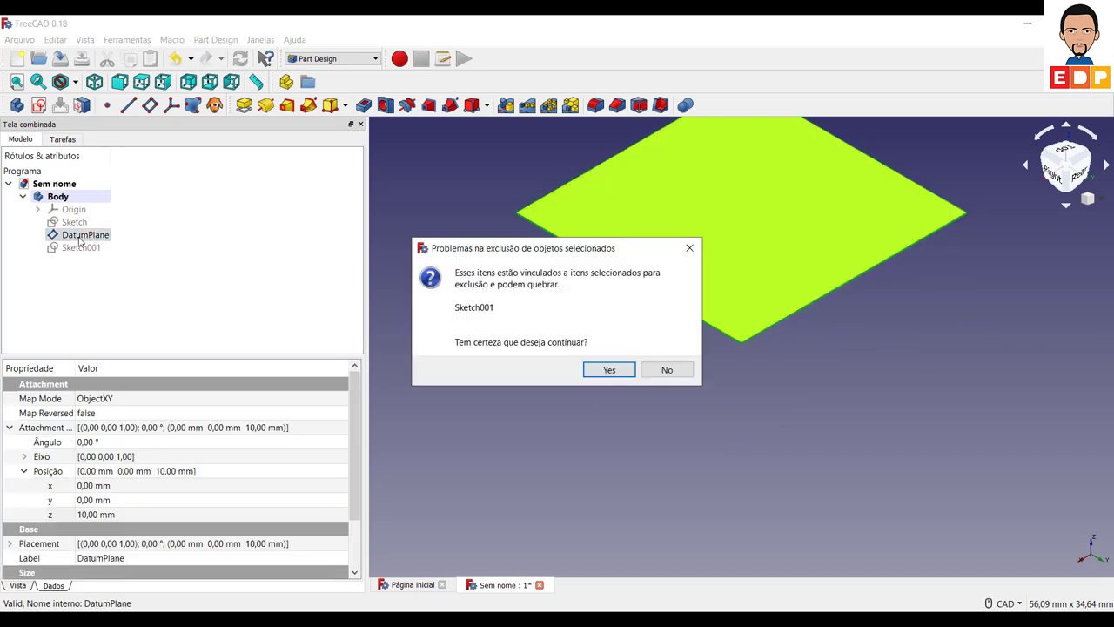
{"action": "left_click", "coordinate": [608, 369]}
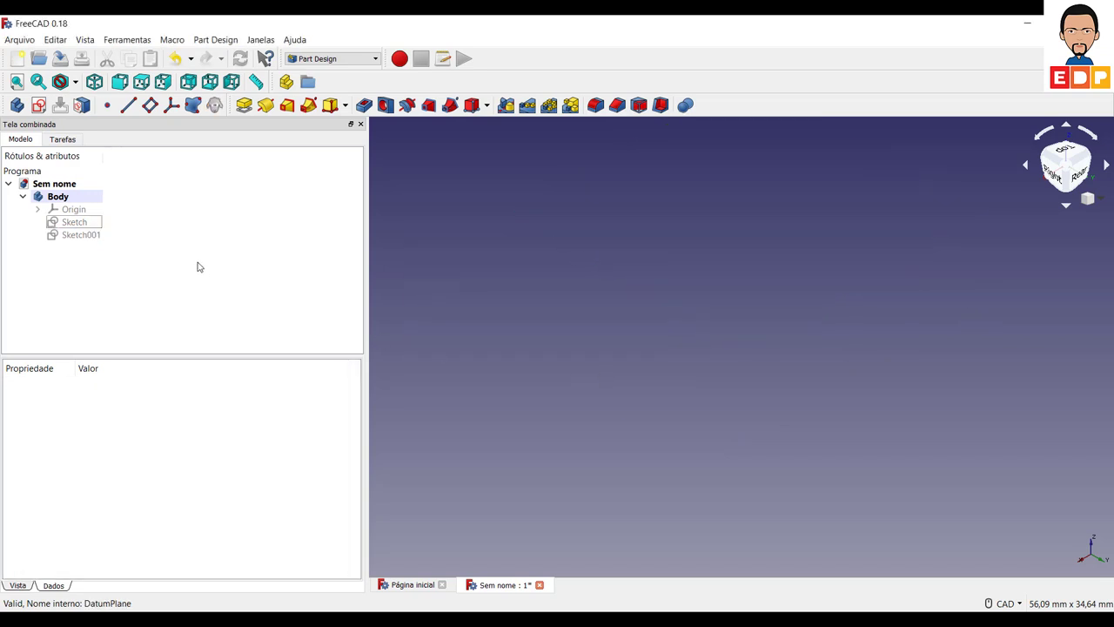
Inspect Sketch001 and Sketch without changes, then delete Sketch from the Body
{"action": "left_click", "coordinate": [78, 233]}
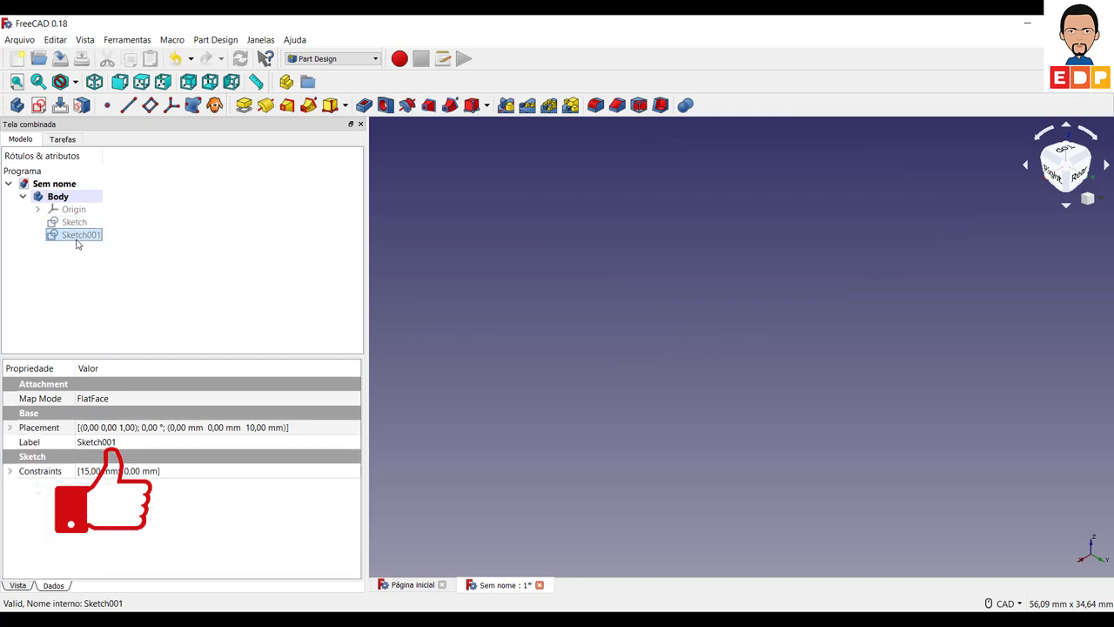
{"action": "double_click", "coordinate": [77, 235]}
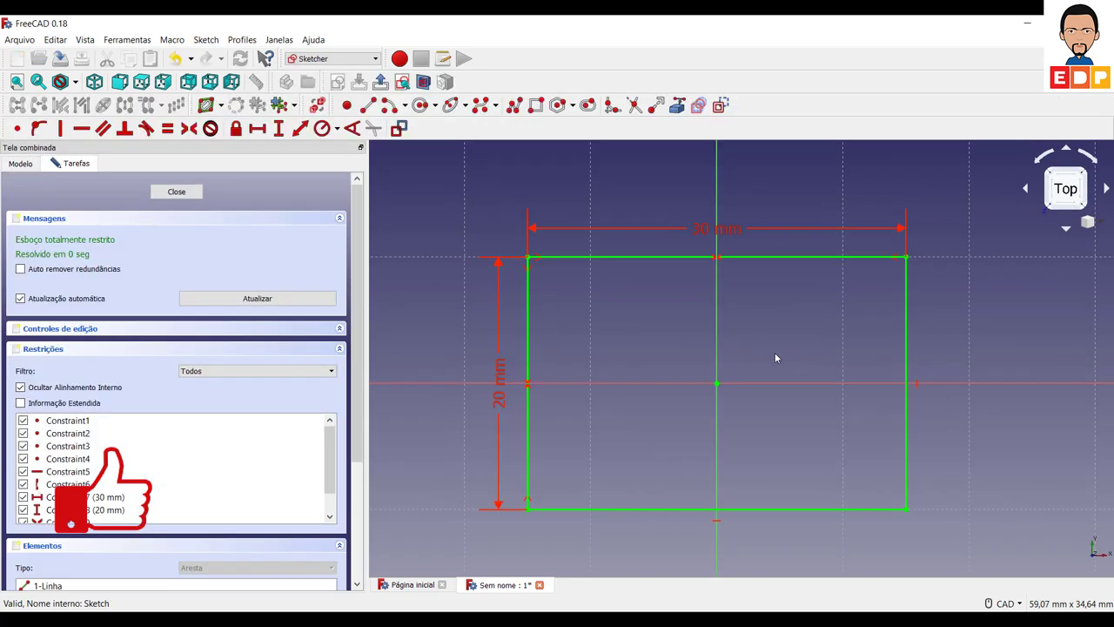
{"action": "left_click", "coordinate": [177, 191]}
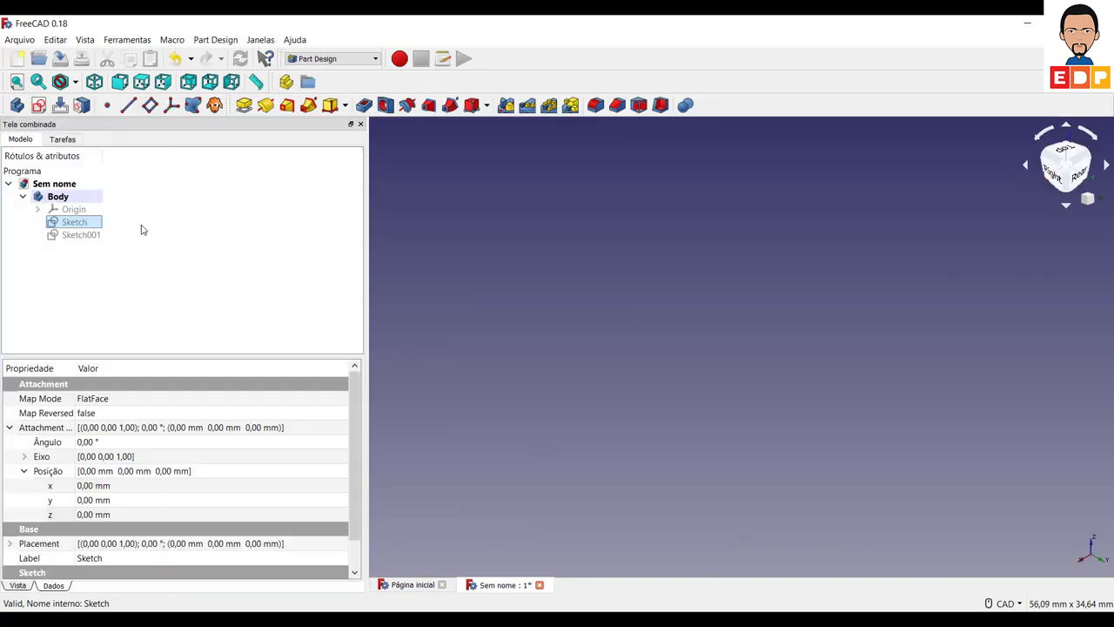
{"action": "left_click", "coordinate": [70, 235]}
{"action": "double_click", "coordinate": [70, 222]}
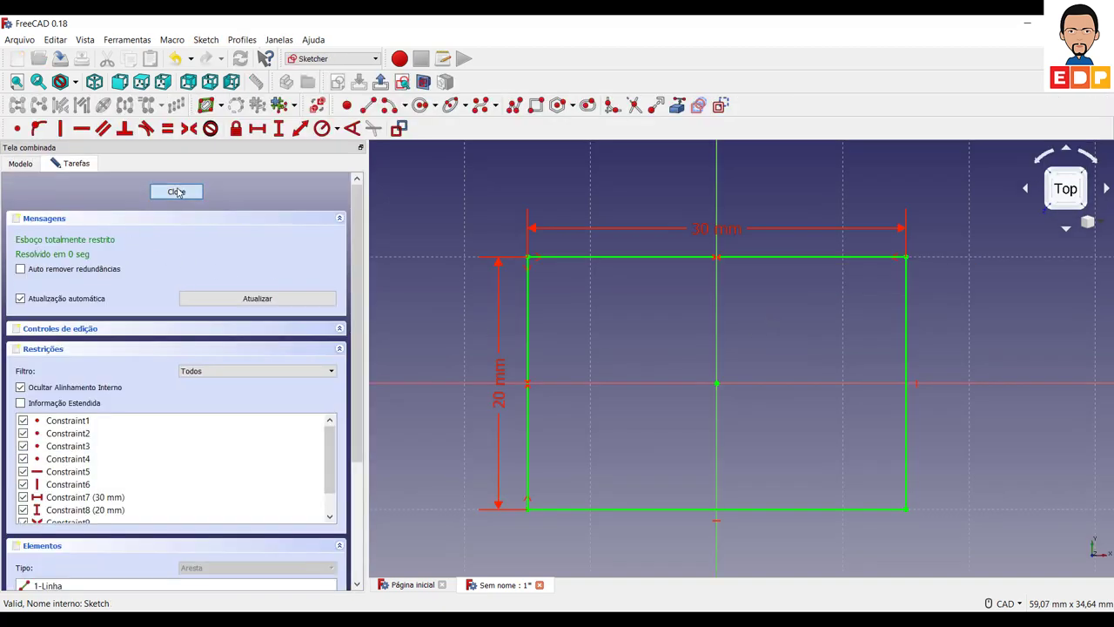
{"action": "left_click", "coordinate": [177, 191]}
{"action": "right_click", "coordinate": [65, 225]}
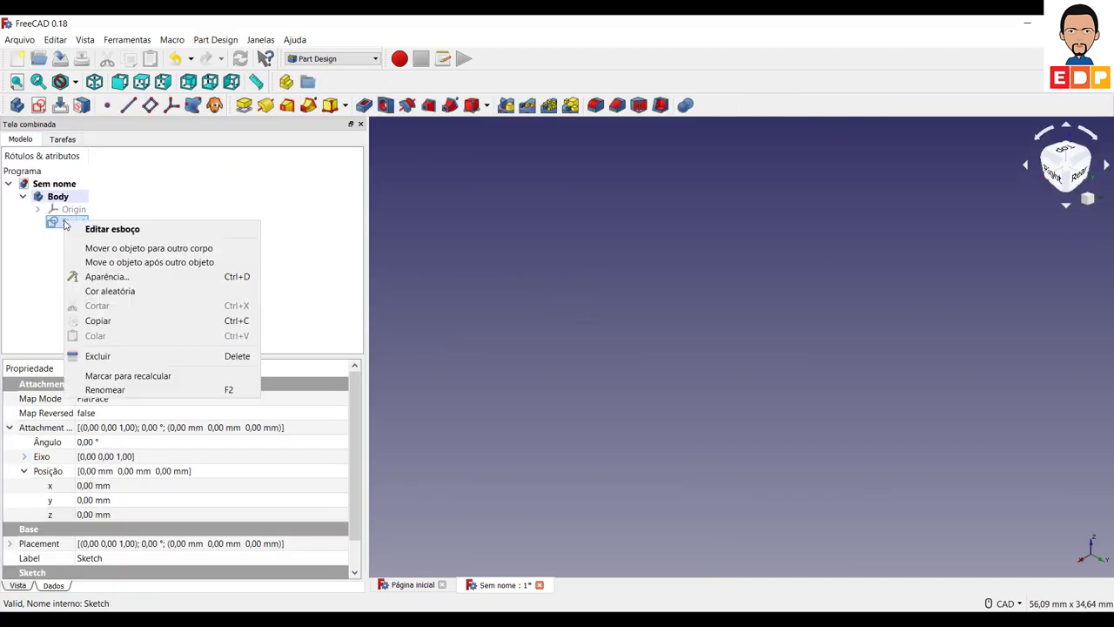
{"action": "left_click", "coordinate": [97, 356]}
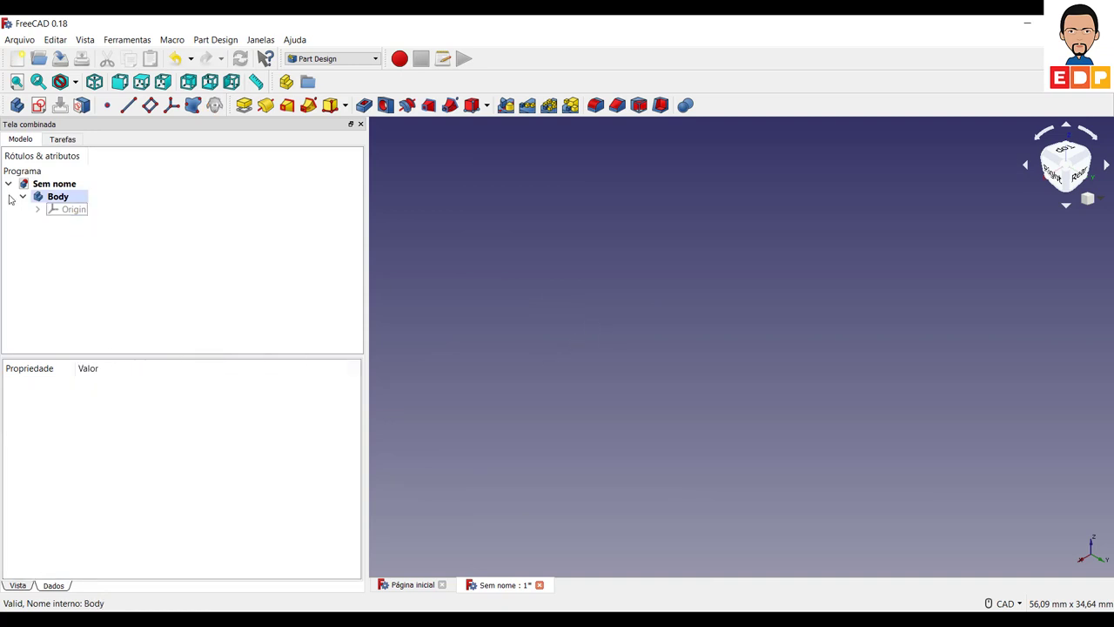
Create a new sketch on the XY plane and draw a rectangle
{"action": "left_click", "coordinate": [38, 106]}
{"action": "left_click", "coordinate": [87, 218]}
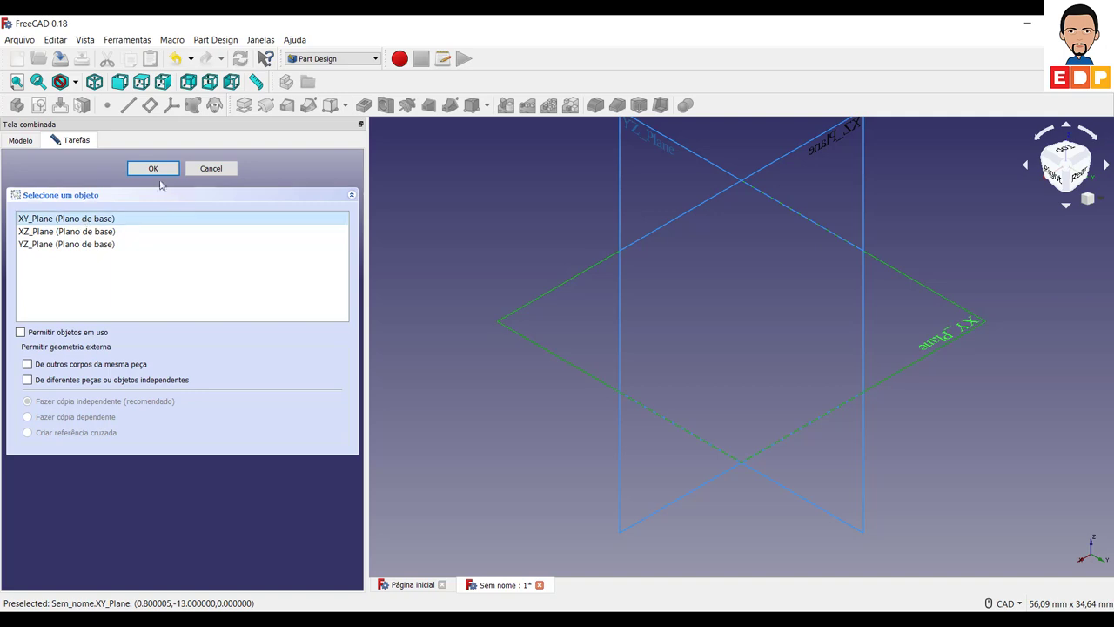
{"action": "left_click", "coordinate": [155, 169]}
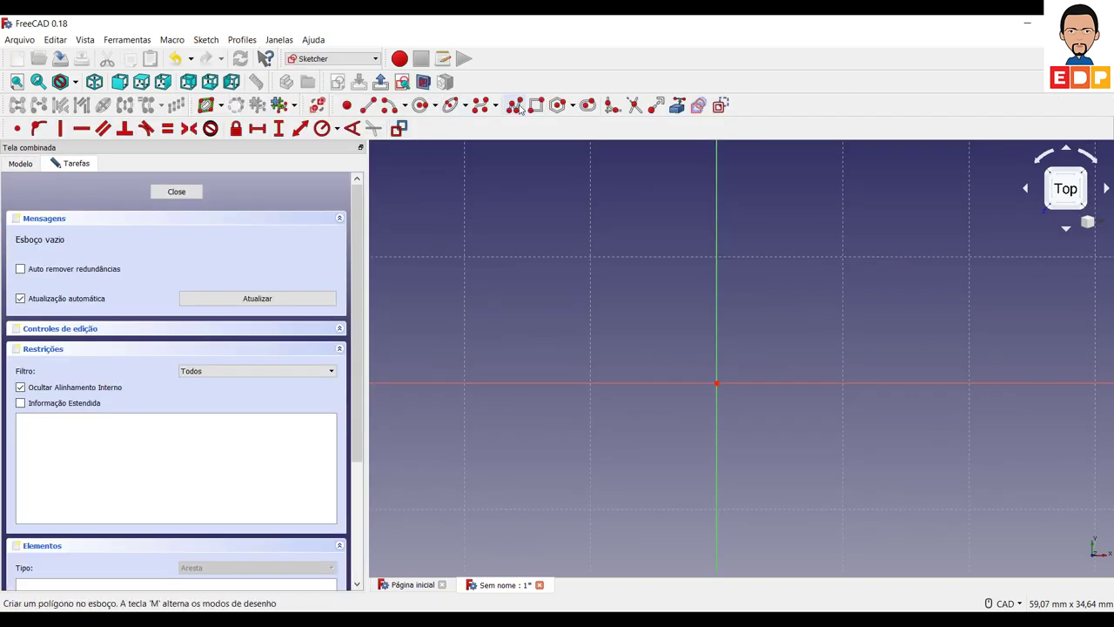
{"action": "left_click", "coordinate": [536, 105]}
{"action": "left_click", "coordinate": [564, 284]}
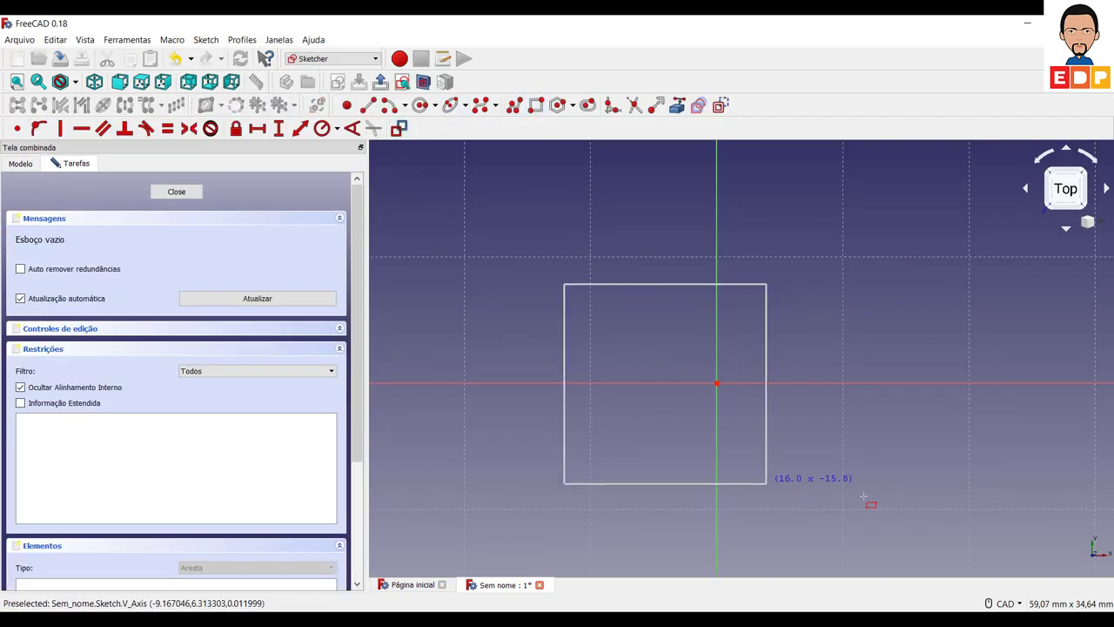
{"action": "left_click", "coordinate": [899, 503]}
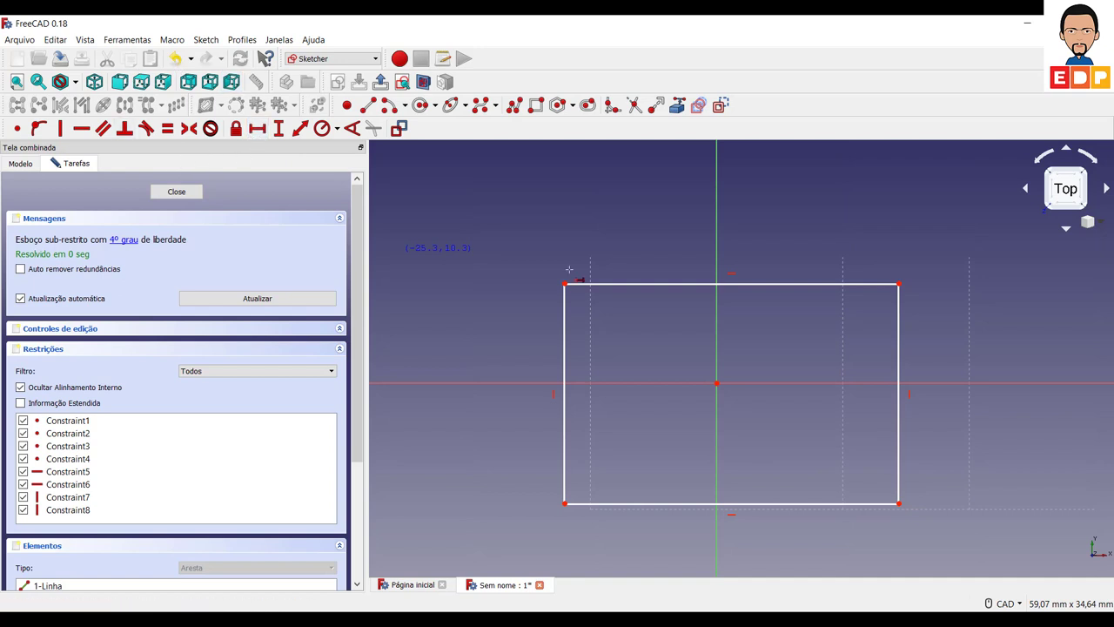
Give the rectangle a 30 mm horizontal and 20 mm vertical length
{"action": "left_click", "coordinate": [633, 284]}
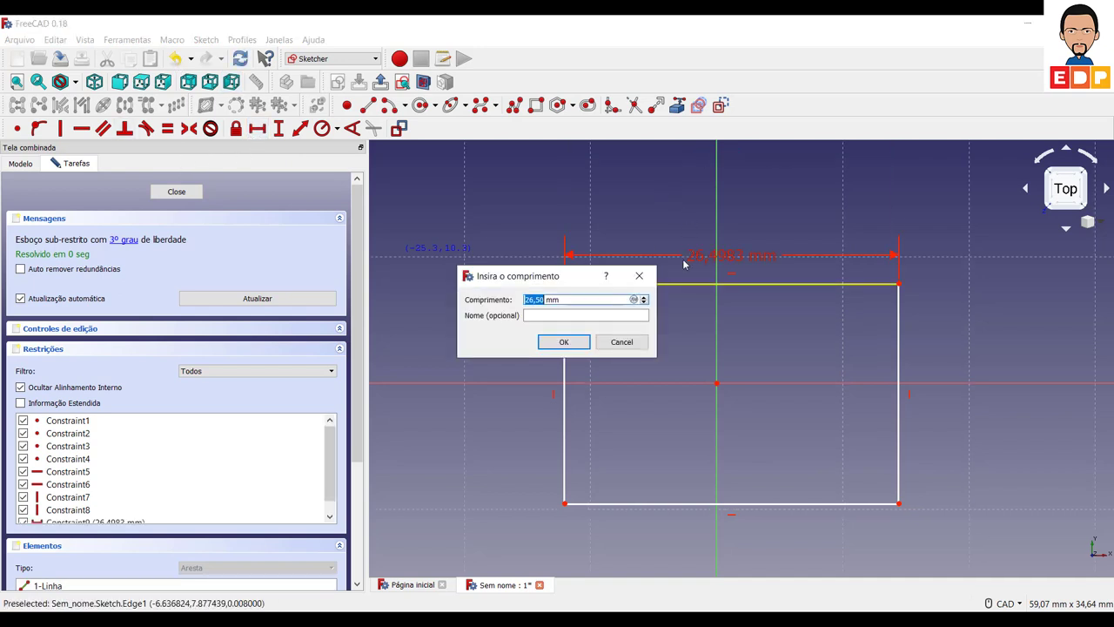
{"action": "type", "text": "30"}
{"action": "key", "text": "Return"}
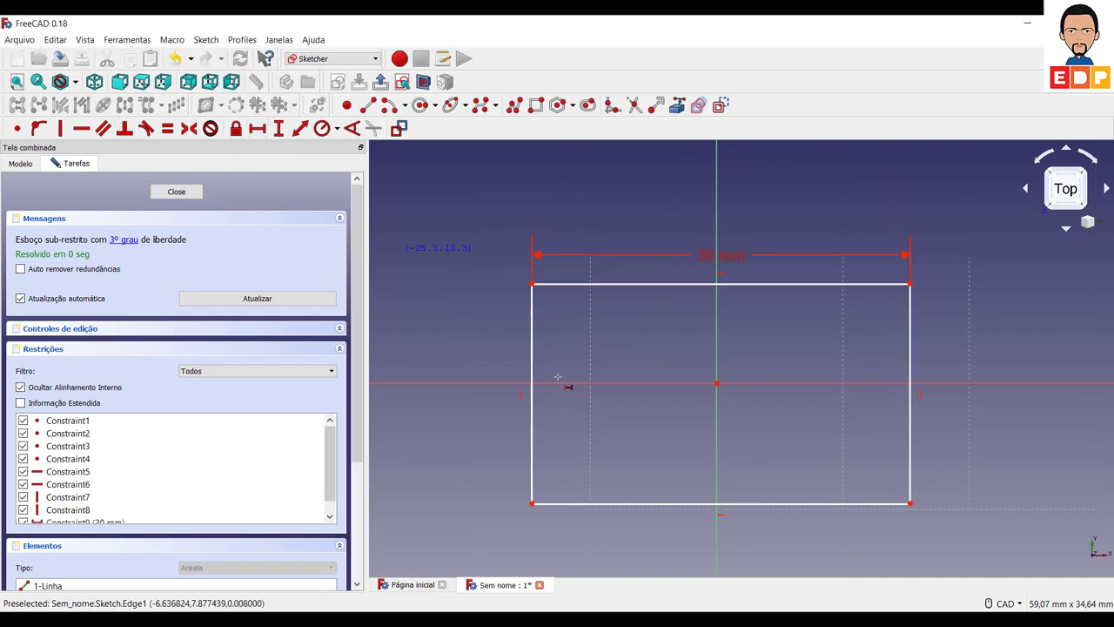
{"action": "left_click", "coordinate": [278, 128]}
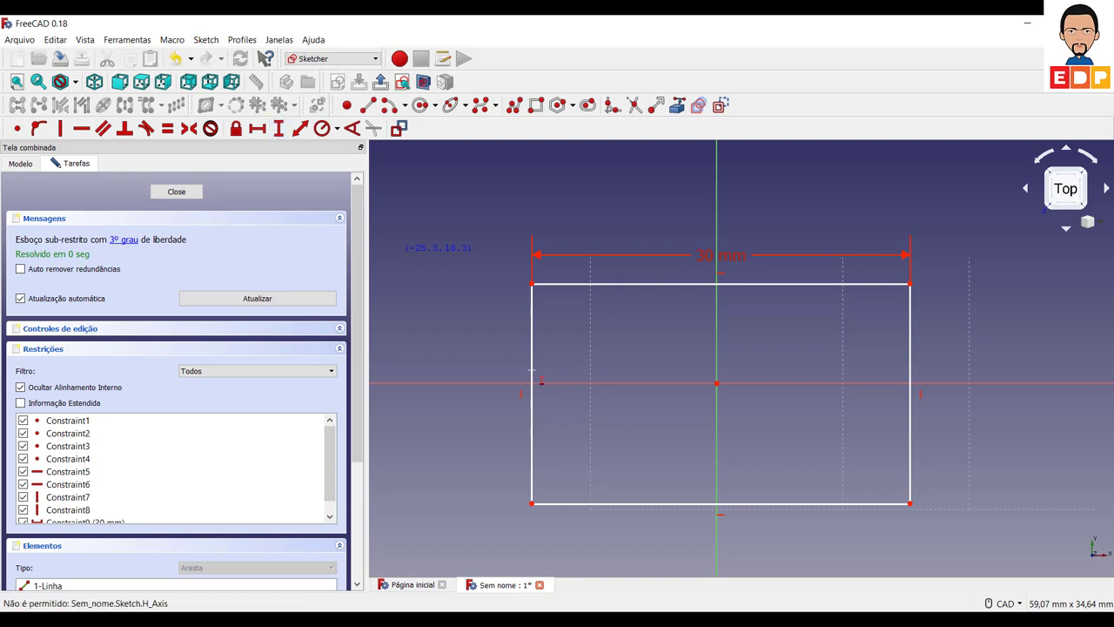
{"action": "left_click", "coordinate": [531, 356]}
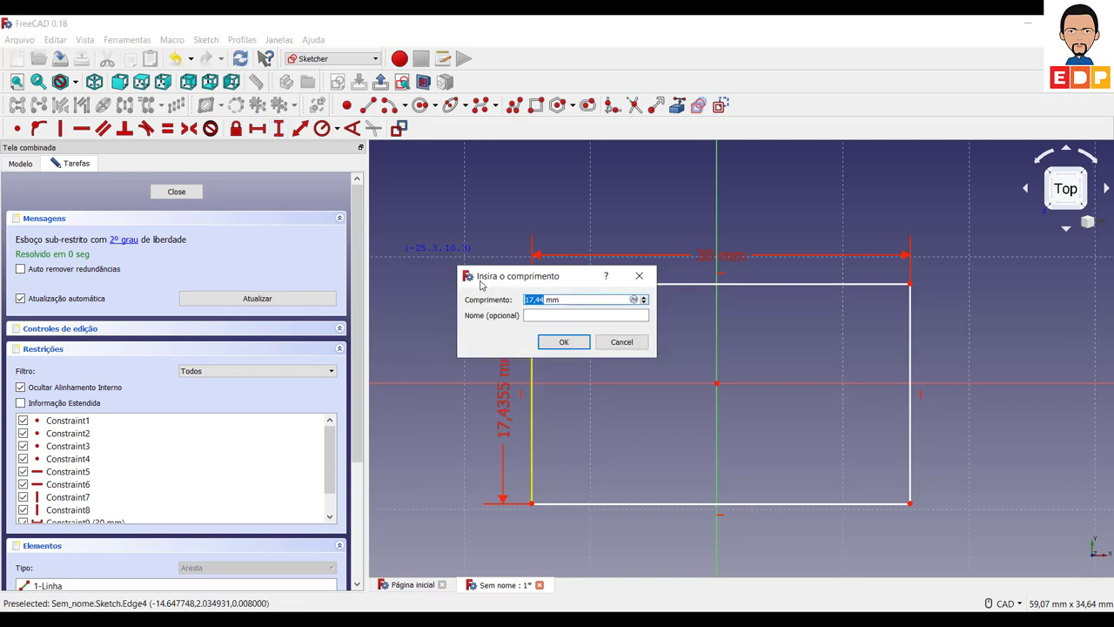
{"action": "type", "text": "20"}
{"action": "key", "text": "Return"}
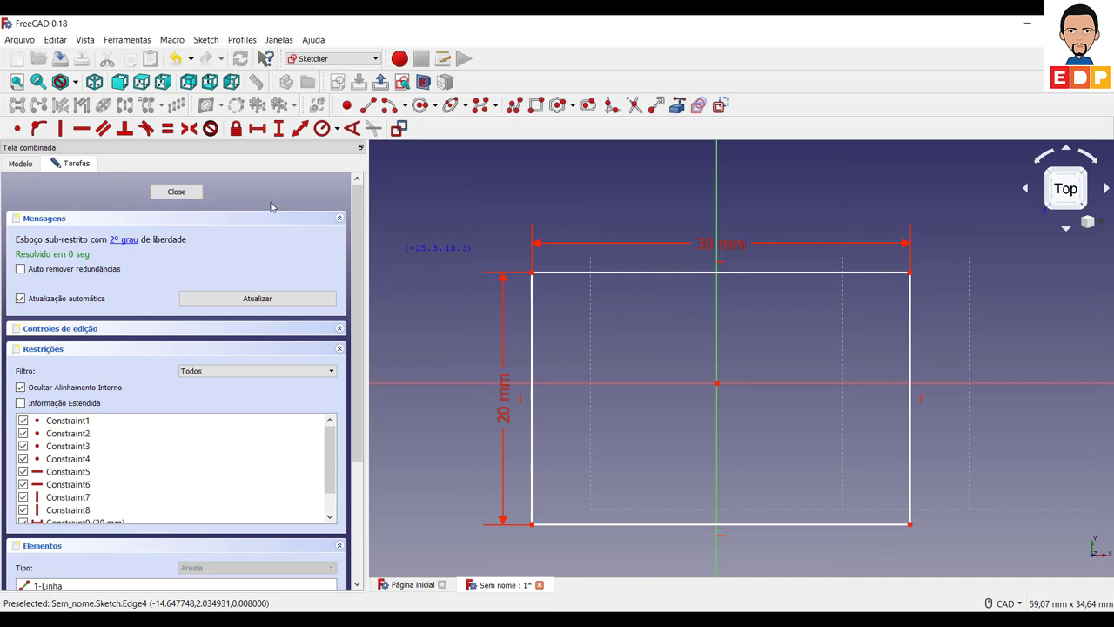
Centre it symmetrically on both axes, removing redundant Constraint5 and Constraint7, then close the sketch
{"action": "left_click", "coordinate": [532, 272]}
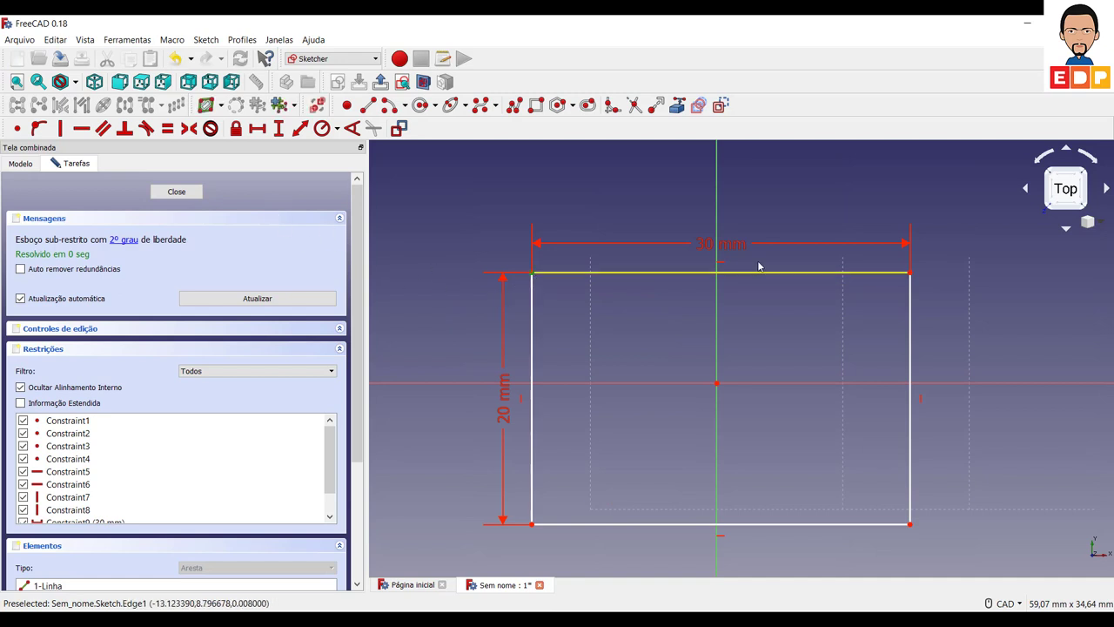
{"action": "left_click", "coordinate": [910, 273]}
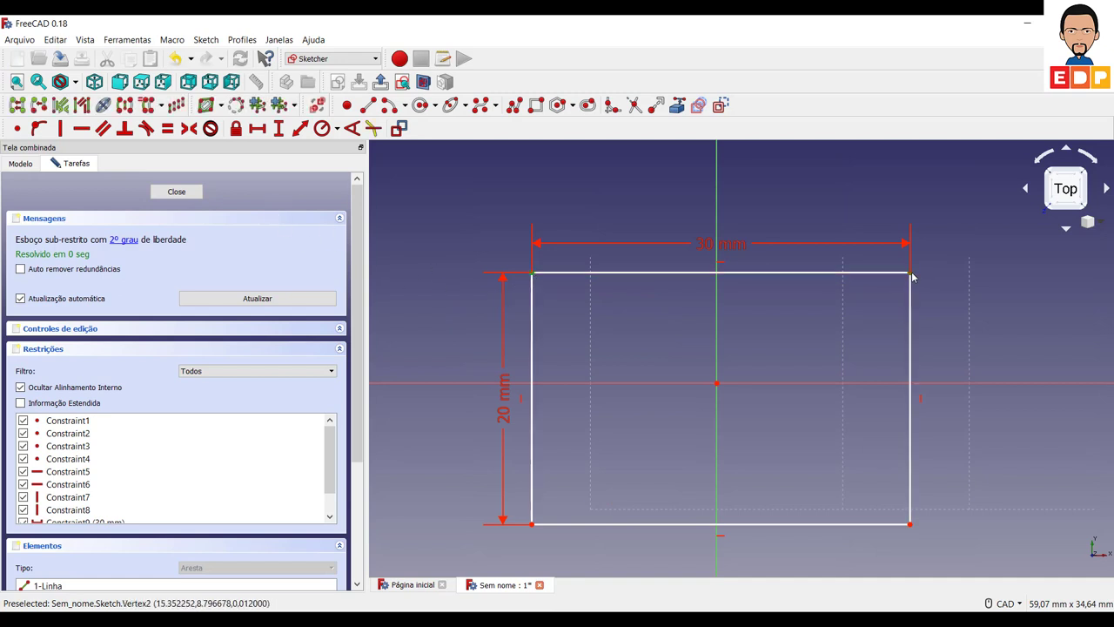
{"action": "left_click", "coordinate": [717, 214]}
{"action": "left_click", "coordinate": [189, 128]}
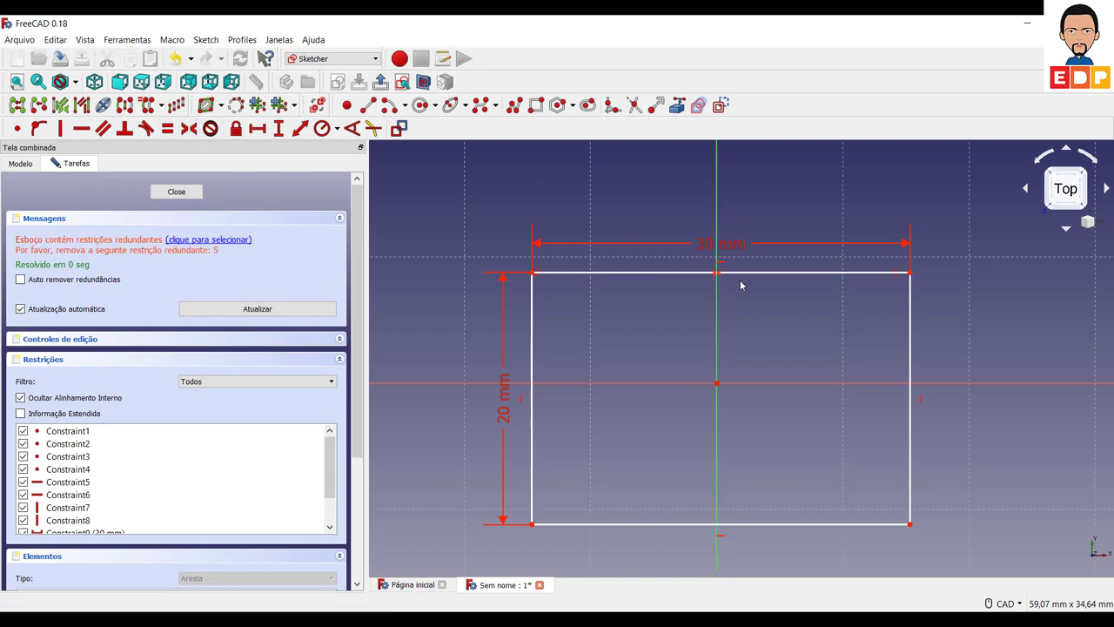
{"action": "left_click", "coordinate": [83, 484]}
{"action": "key", "text": "Delete"}
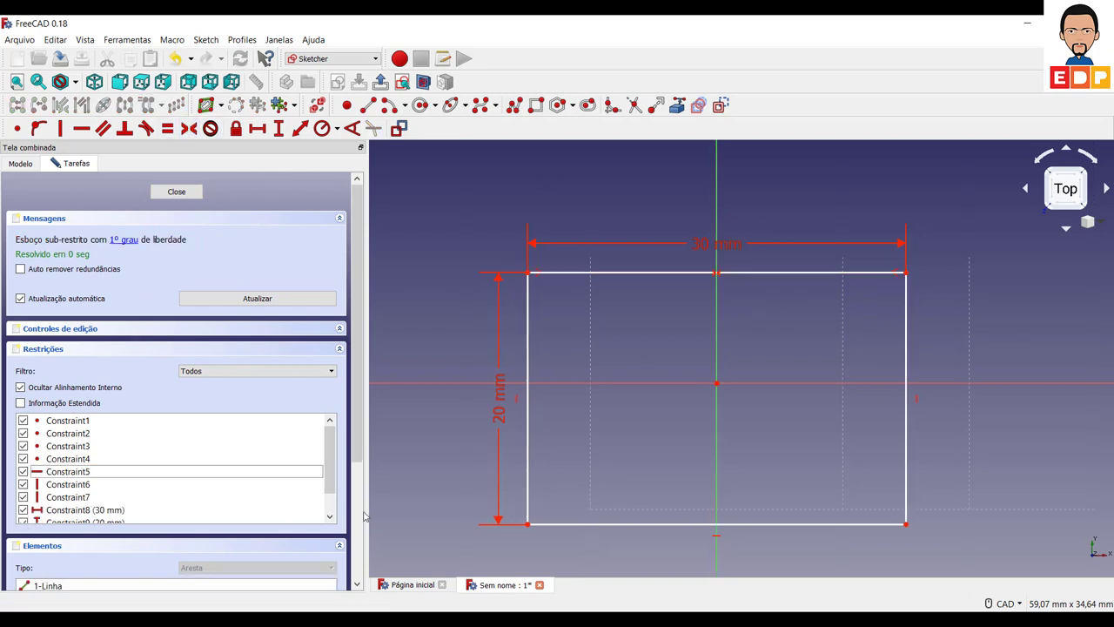
{"action": "left_click", "coordinate": [528, 524]}
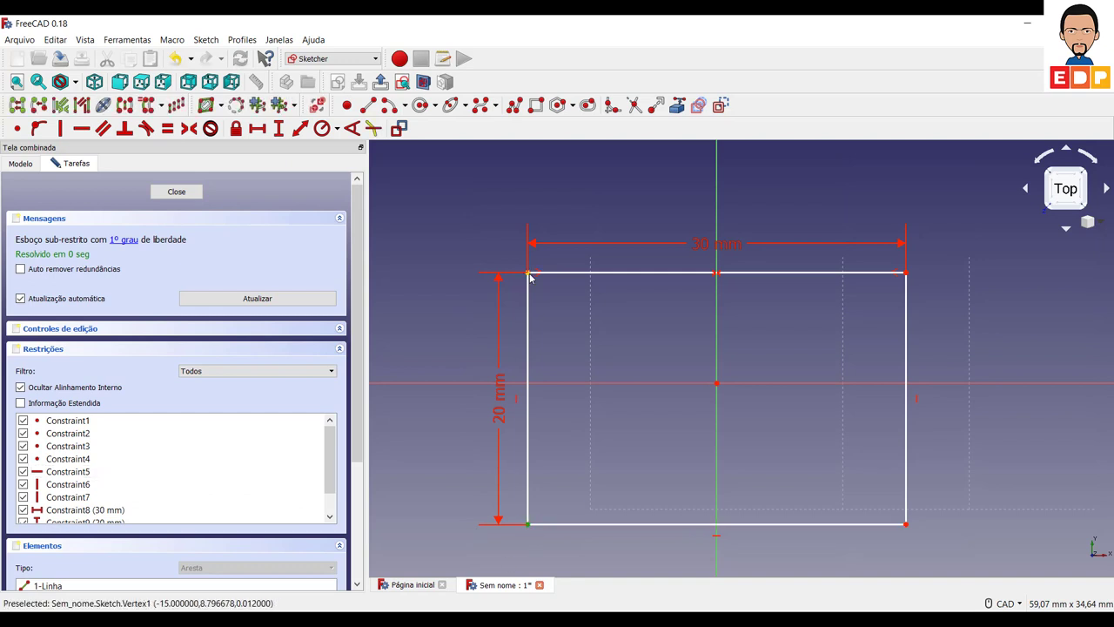
{"action": "left_click", "coordinate": [428, 383]}
{"action": "left_click", "coordinate": [188, 128]}
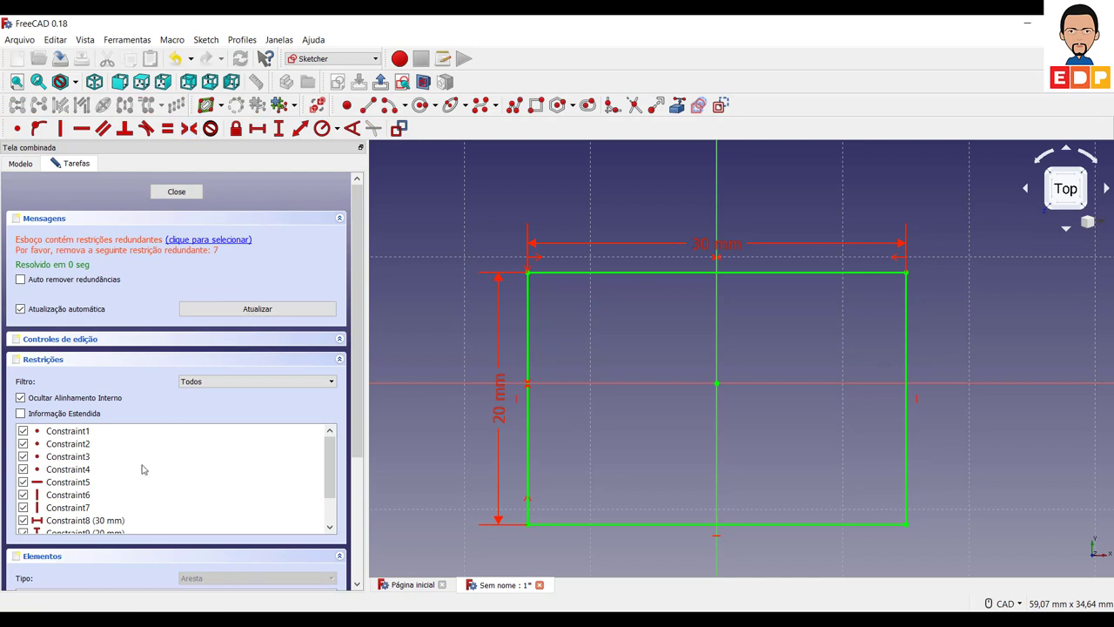
{"action": "left_click", "coordinate": [75, 508]}
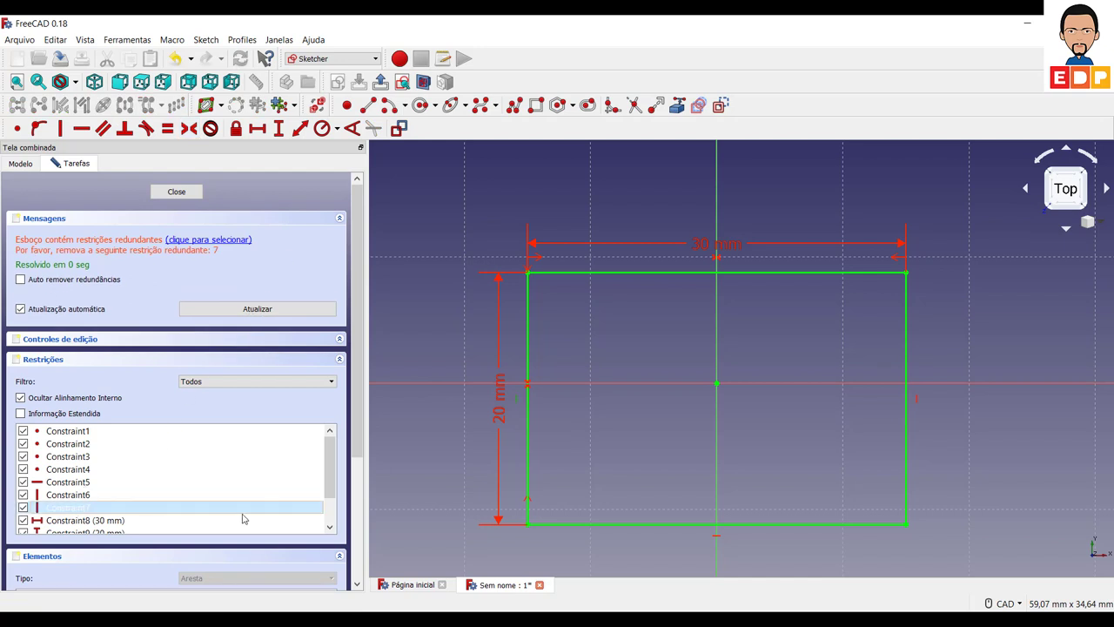
{"action": "key", "text": "Delete"}
{"action": "left_click", "coordinate": [173, 195]}
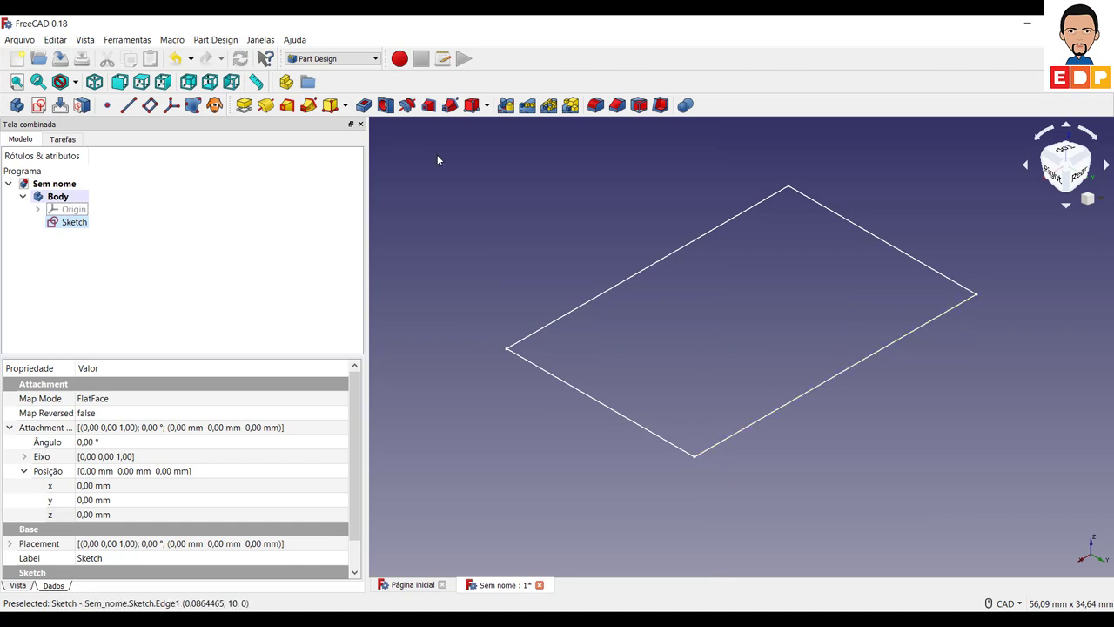
Create another XY-plane sketch and draw a smaller rectangle inside the first one
{"action": "left_click", "coordinate": [40, 105]}
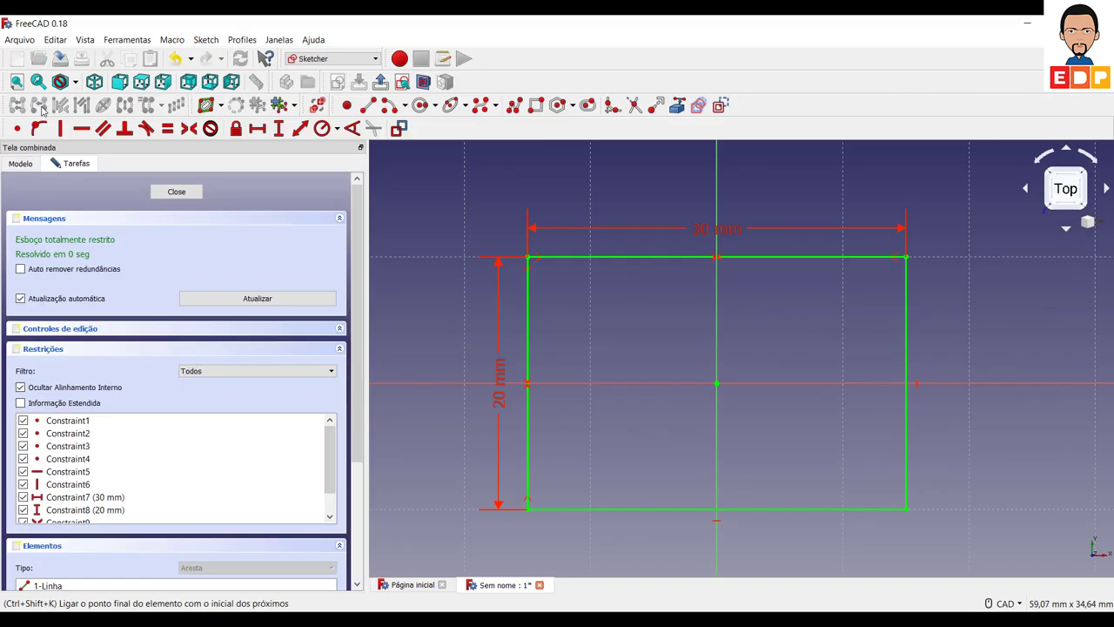
{"action": "left_click", "coordinate": [185, 194]}
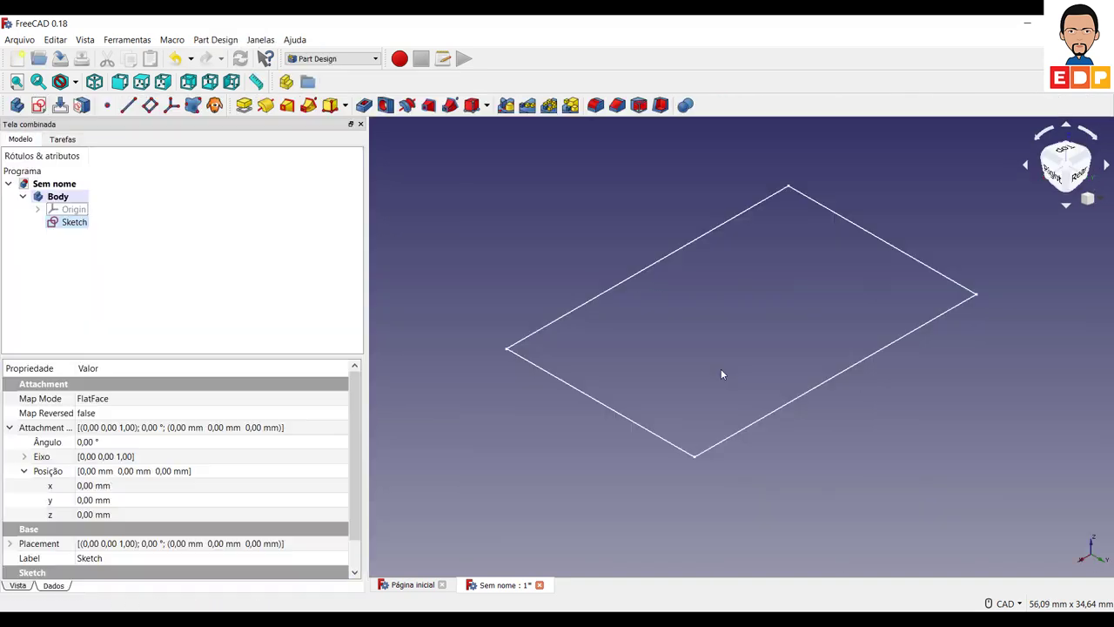
{"action": "left_click", "coordinate": [39, 106]}
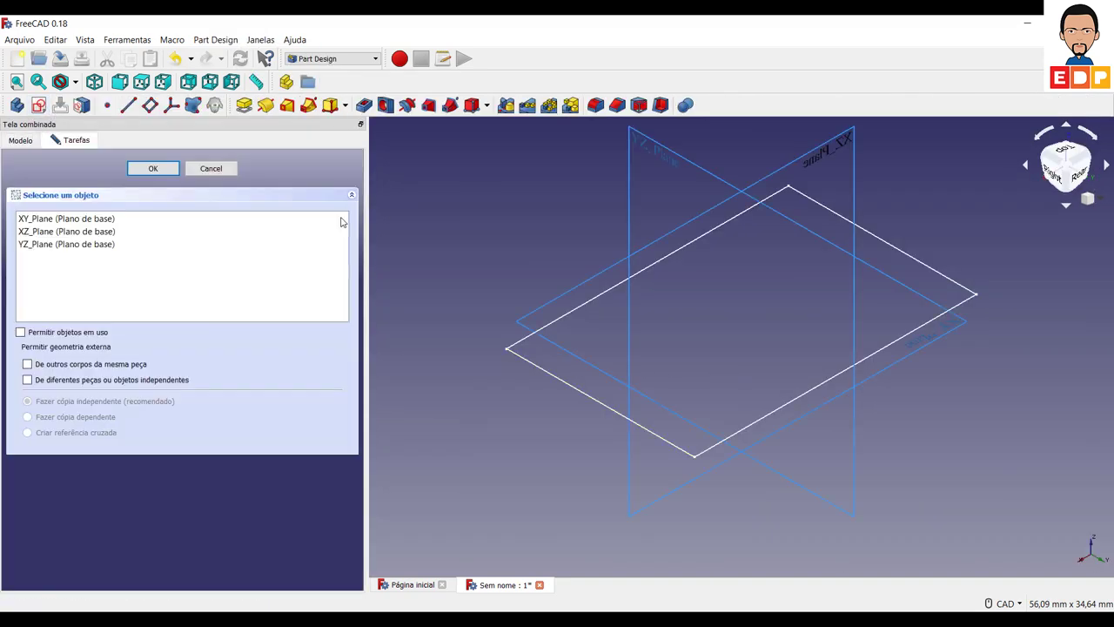
{"action": "left_click", "coordinate": [104, 220]}
{"action": "left_click", "coordinate": [889, 370]}
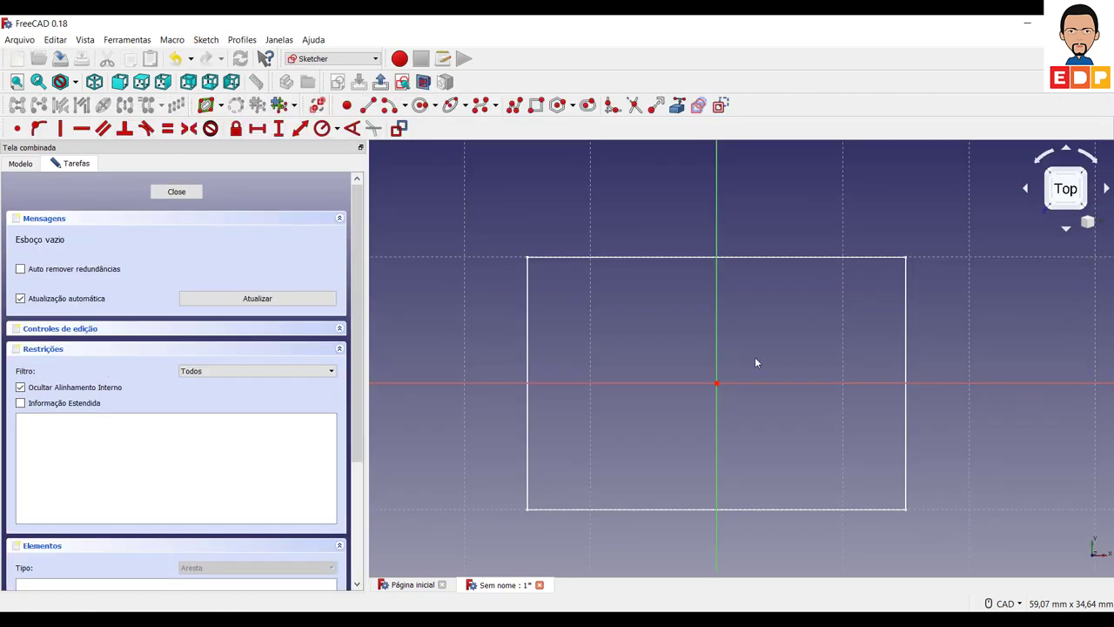
{"action": "left_click", "coordinate": [537, 105]}
{"action": "left_click", "coordinate": [607, 320]}
{"action": "left_click", "coordinate": [817, 442]}
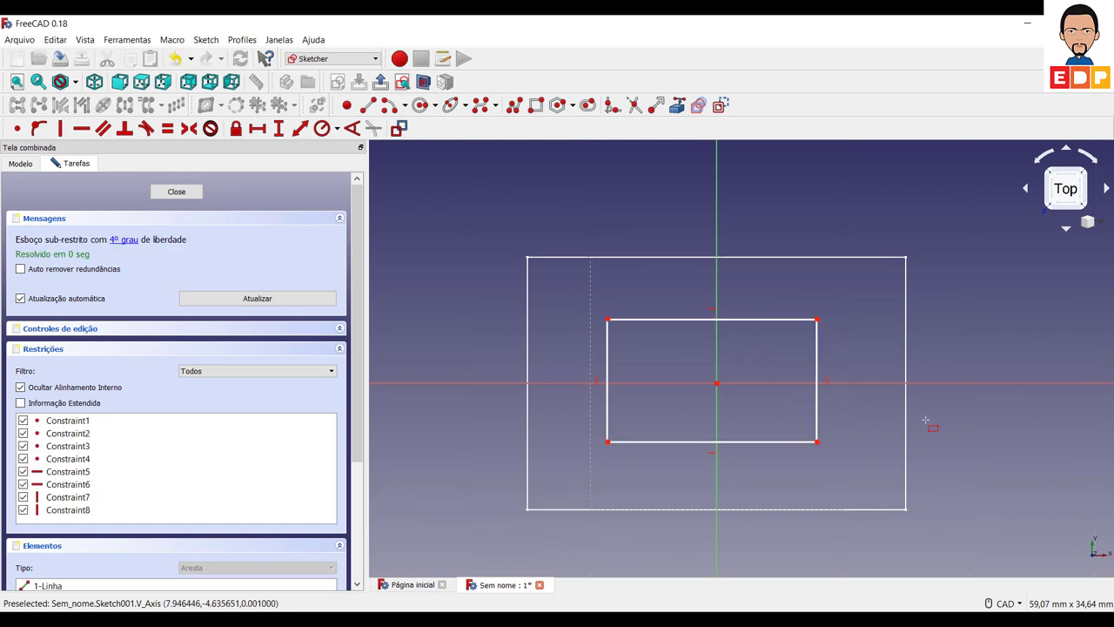
{"action": "right_click", "coordinate": [937, 370]}
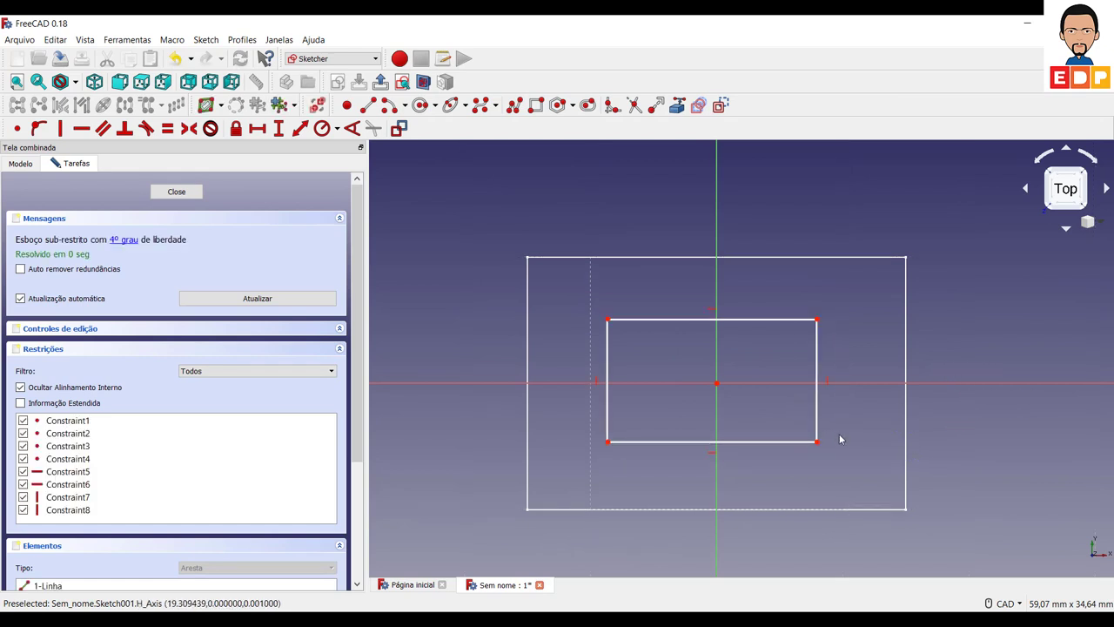
Dimension the inner rectangle 15 mm wide and 12 mm tall
{"action": "left_click", "coordinate": [779, 442]}
{"action": "left_click", "coordinate": [257, 129]}
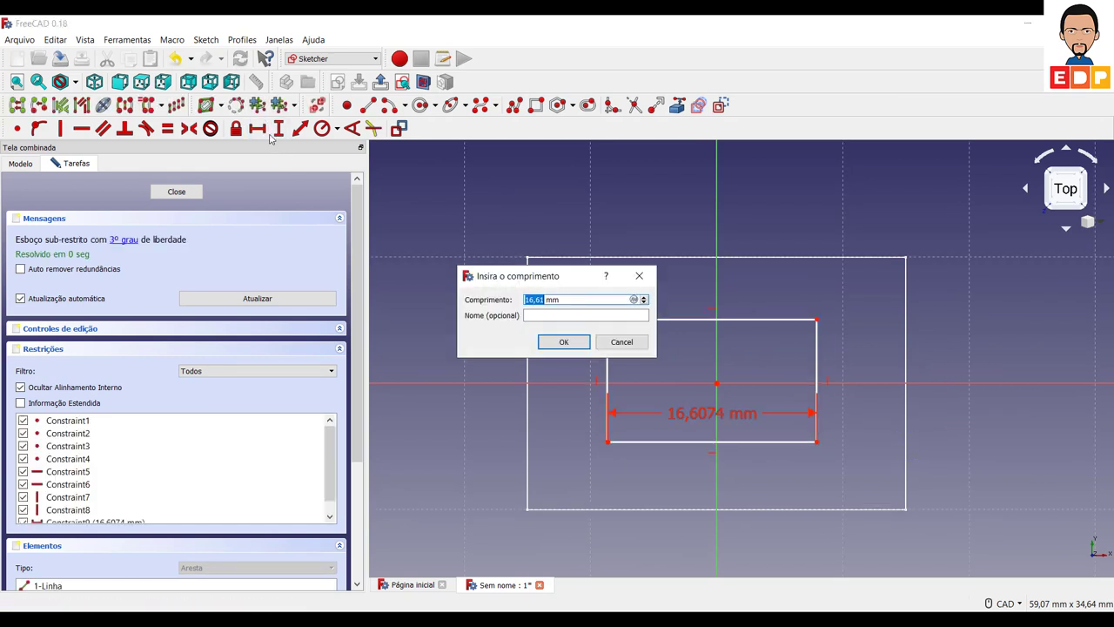
{"action": "type", "text": "15"}
{"action": "key", "text": "Return"}
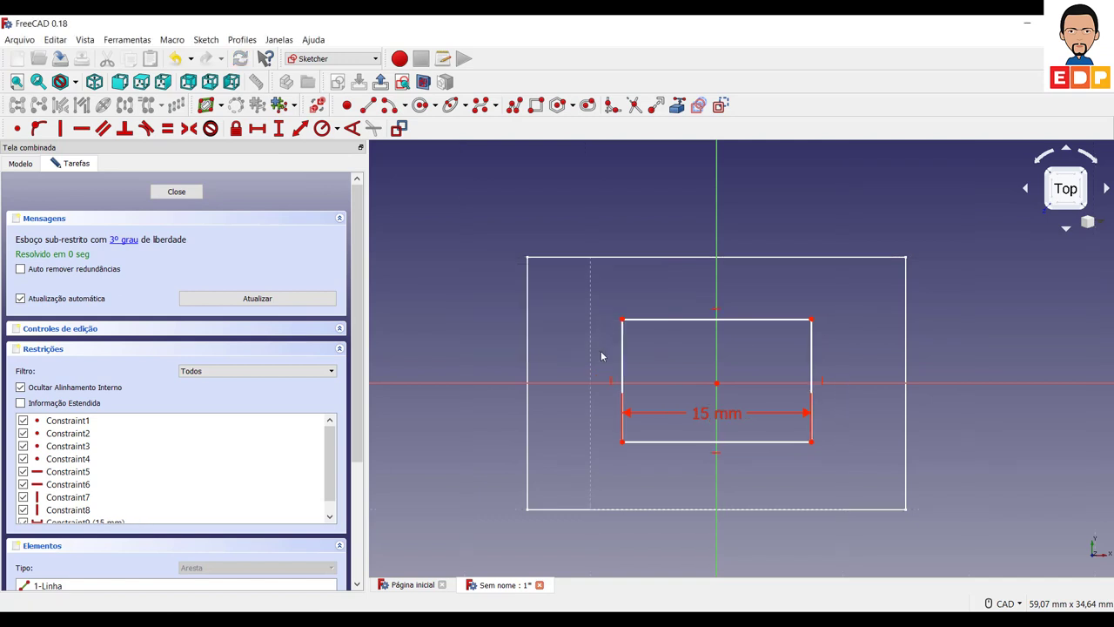
{"action": "left_click", "coordinate": [811, 362]}
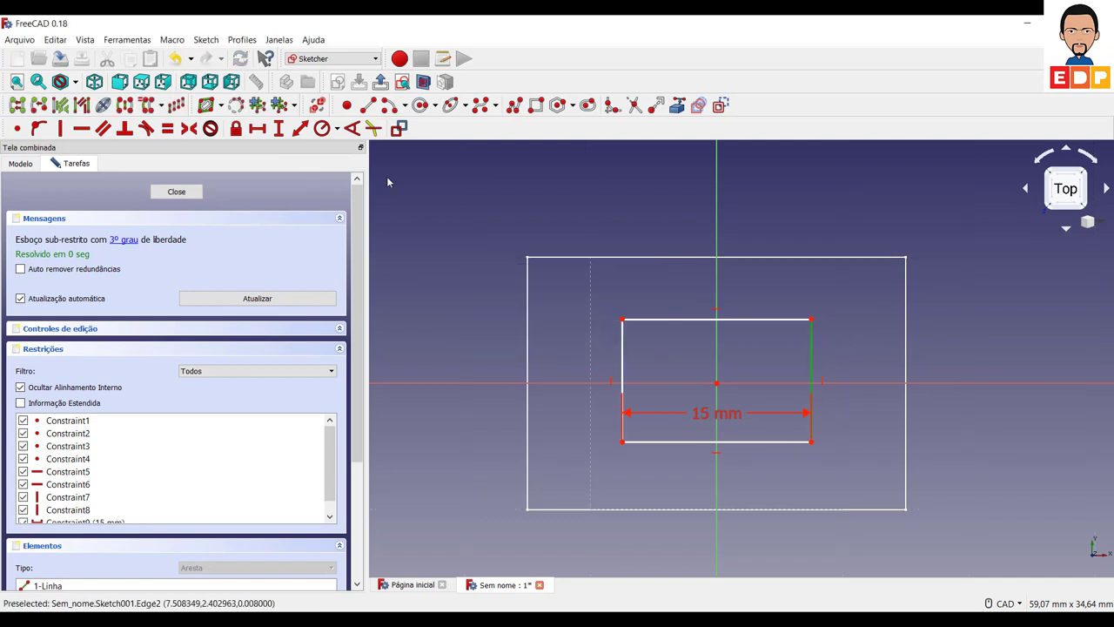
{"action": "left_click", "coordinate": [279, 128]}
{"action": "type", "text": "12"}
{"action": "key", "text": "Return"}
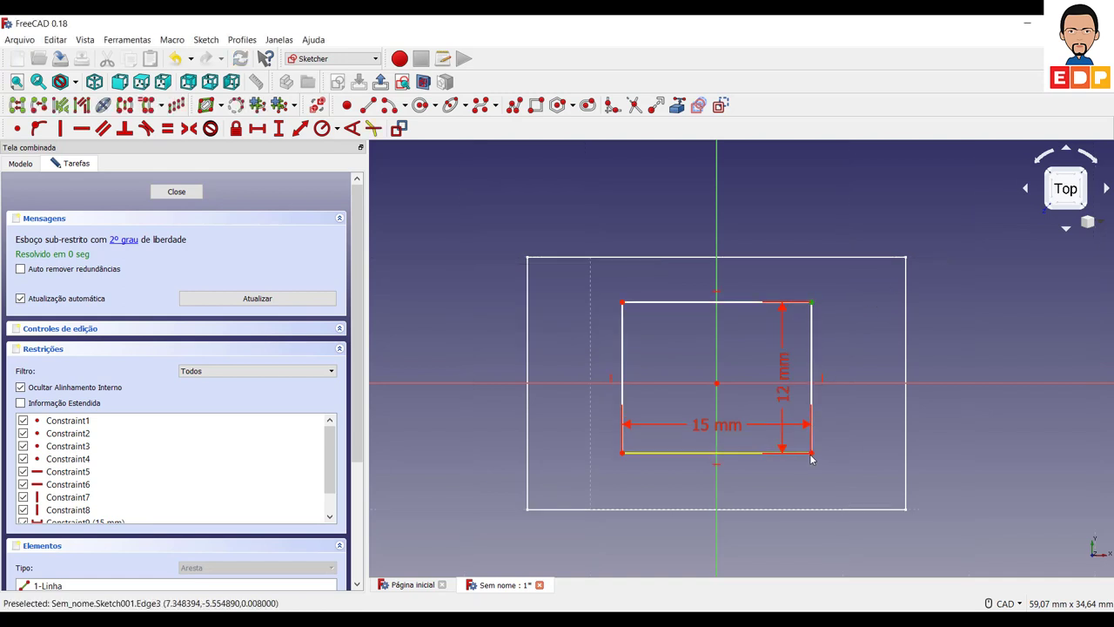
Centre it on both axes, deleting redundant Constraint7 and Constraint5, and close the sketch
{"action": "left_click", "coordinate": [881, 382]}
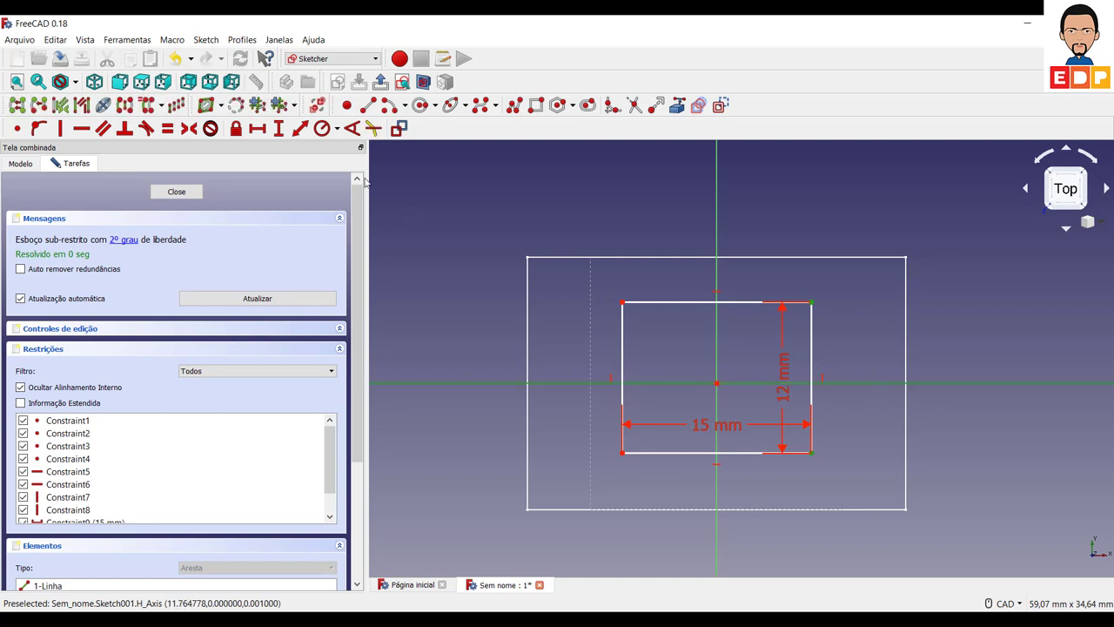
{"action": "left_click", "coordinate": [186, 130]}
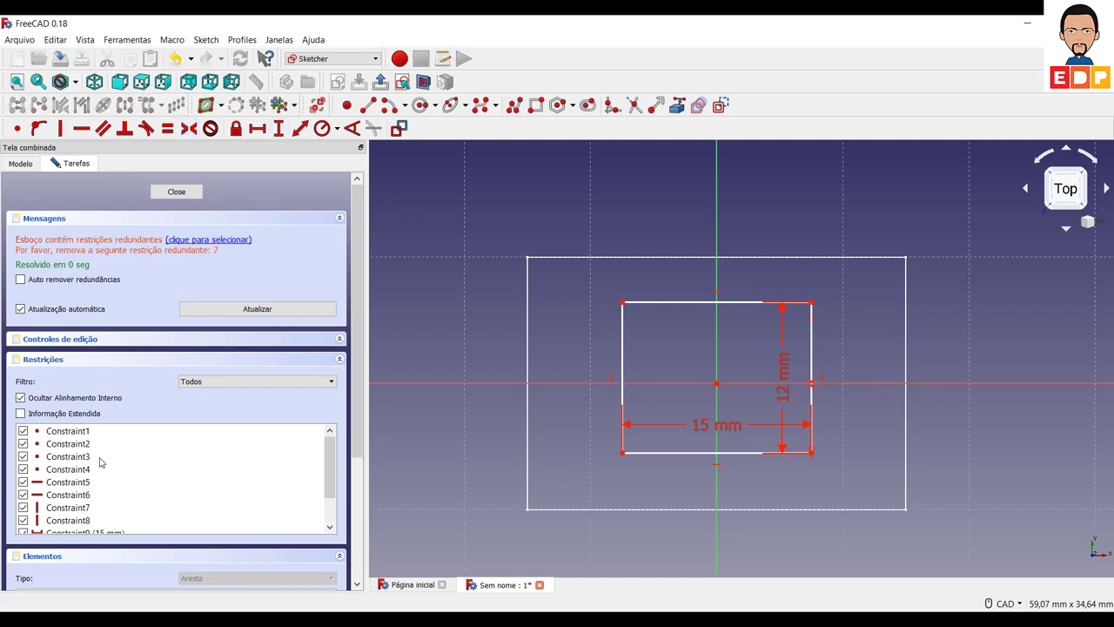
{"action": "left_click", "coordinate": [80, 510]}
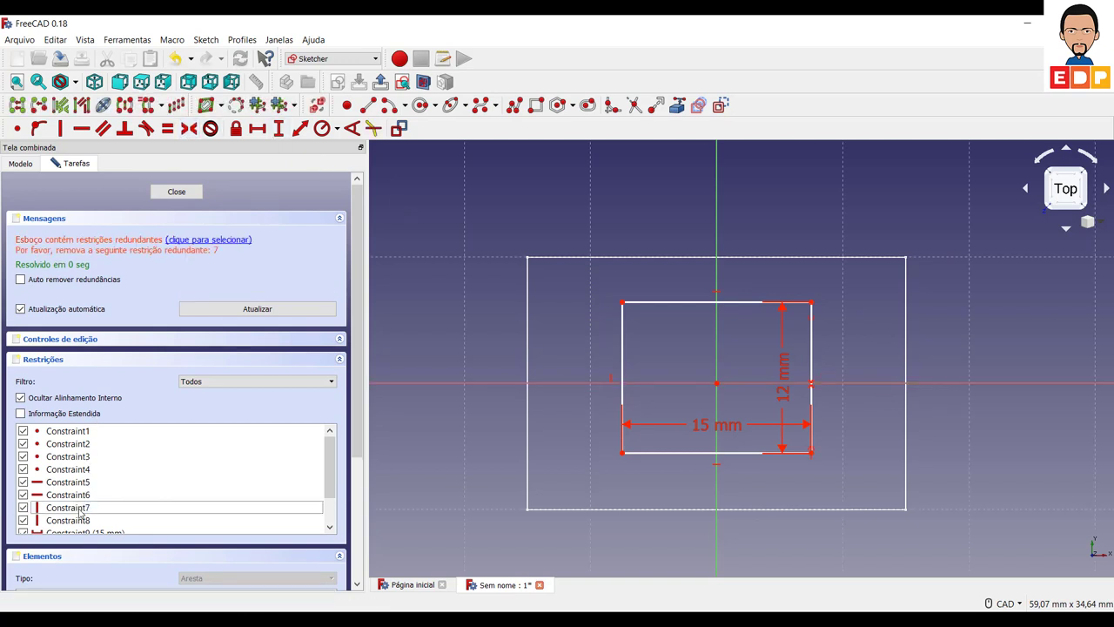
{"action": "key", "text": "Delete"}
{"action": "left_click", "coordinate": [623, 308]}
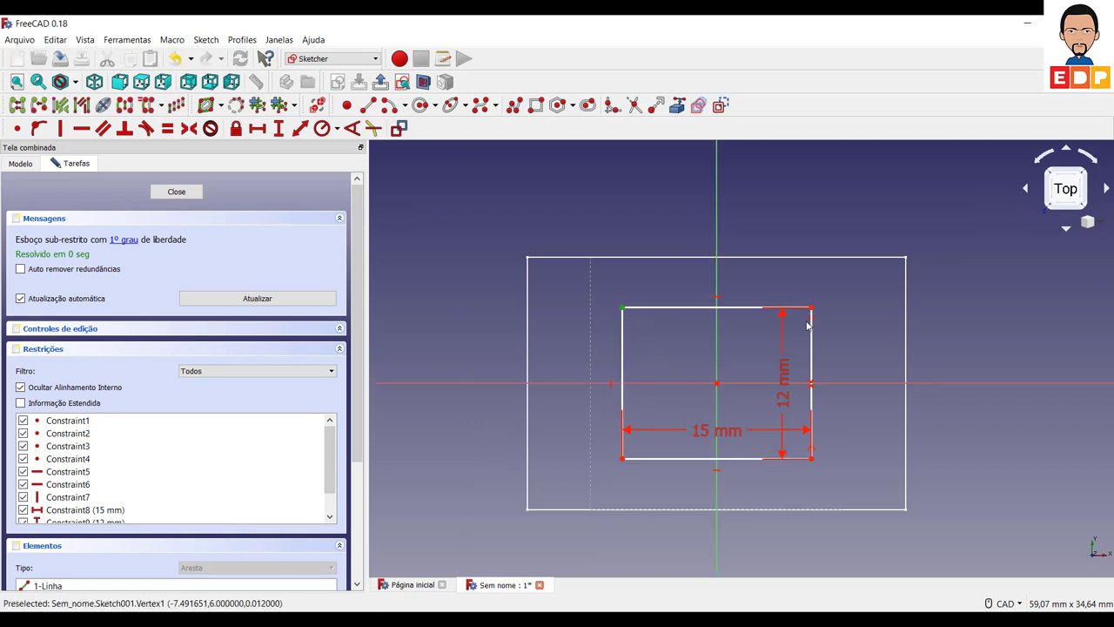
{"action": "left_click", "coordinate": [811, 310]}
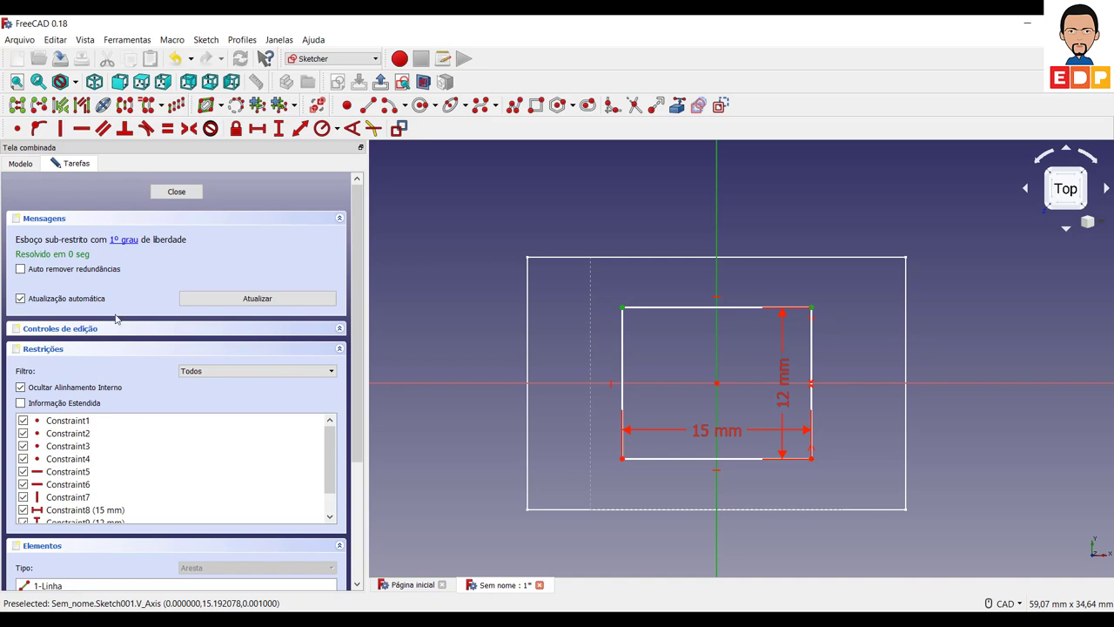
{"action": "left_click", "coordinate": [189, 128]}
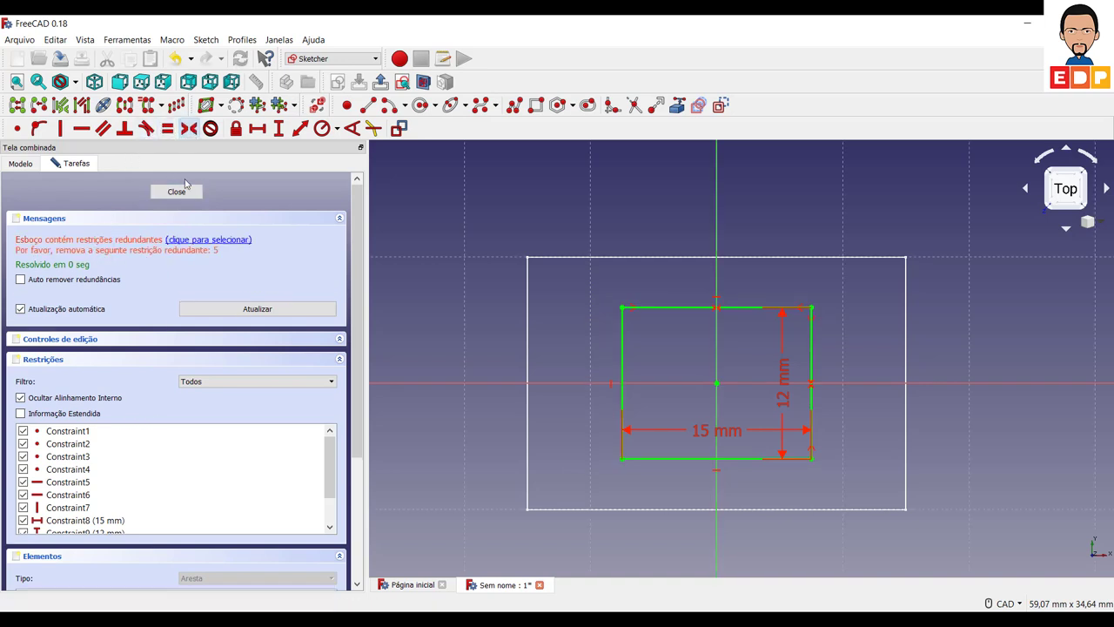
{"action": "left_click", "coordinate": [70, 484]}
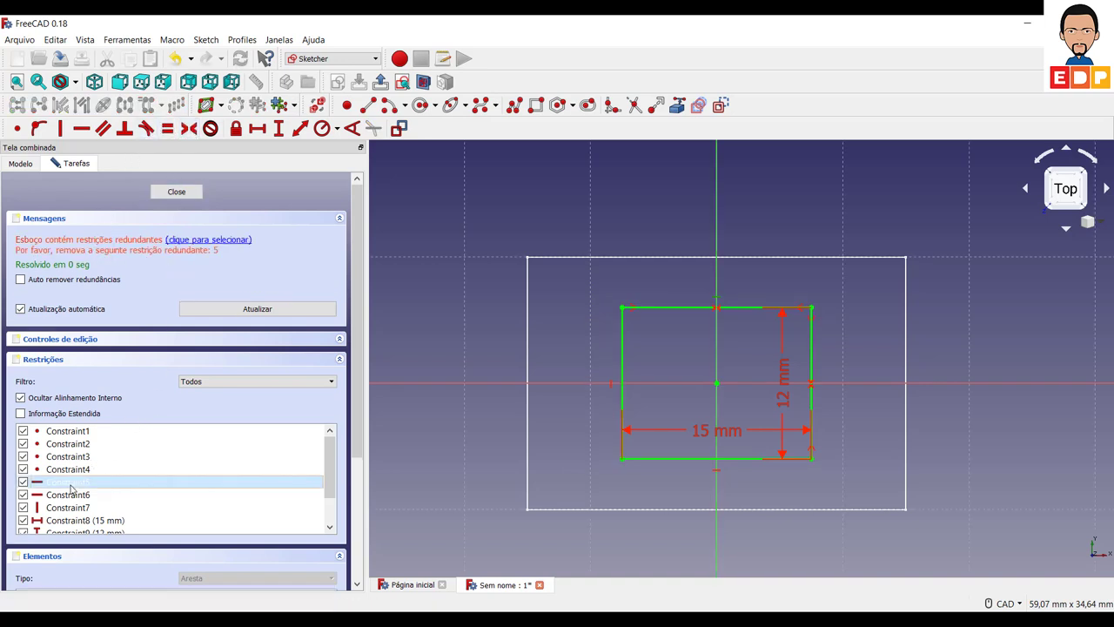
{"action": "key", "text": "Delete"}
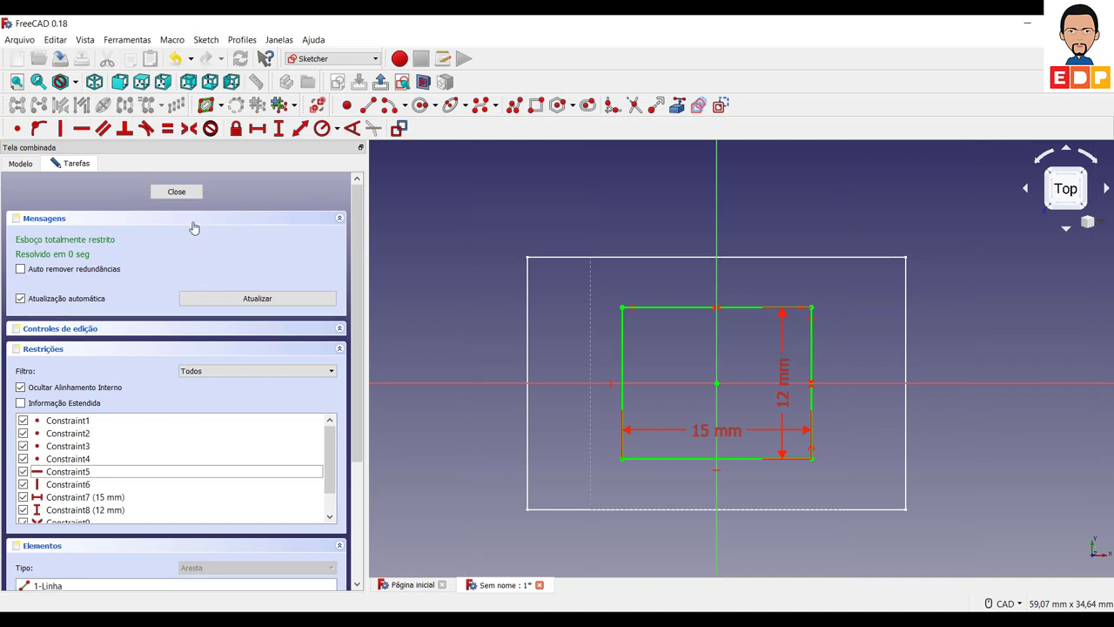
{"action": "left_click", "coordinate": [177, 191]}
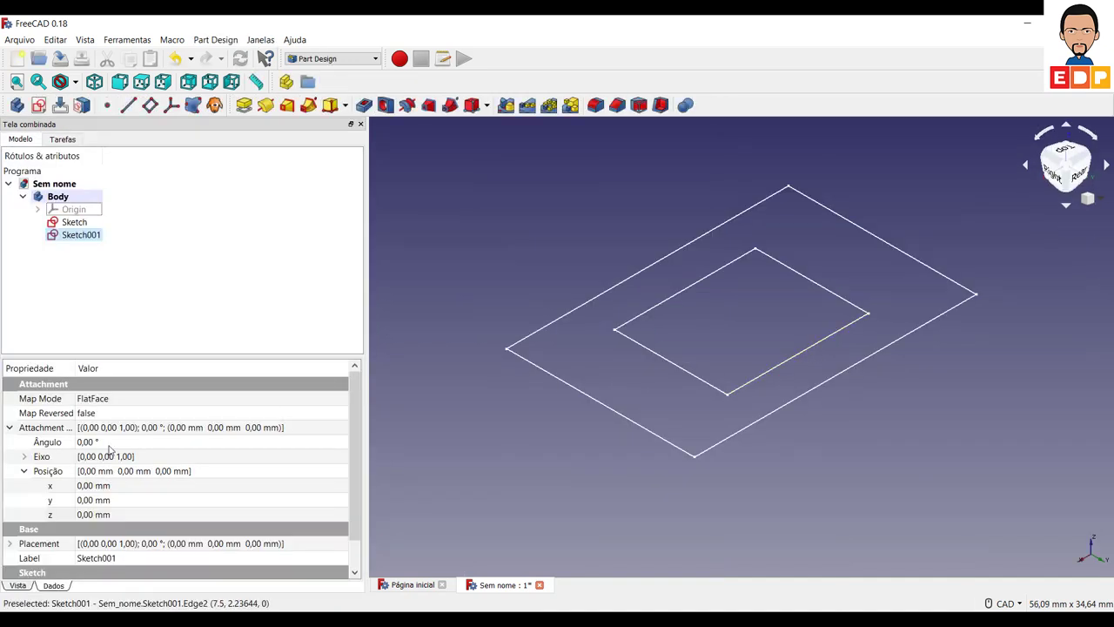
Set Sketch001's attachment z offset to 10 mm, then reselect the base Sketch
{"action": "left_click", "coordinate": [10, 427]}
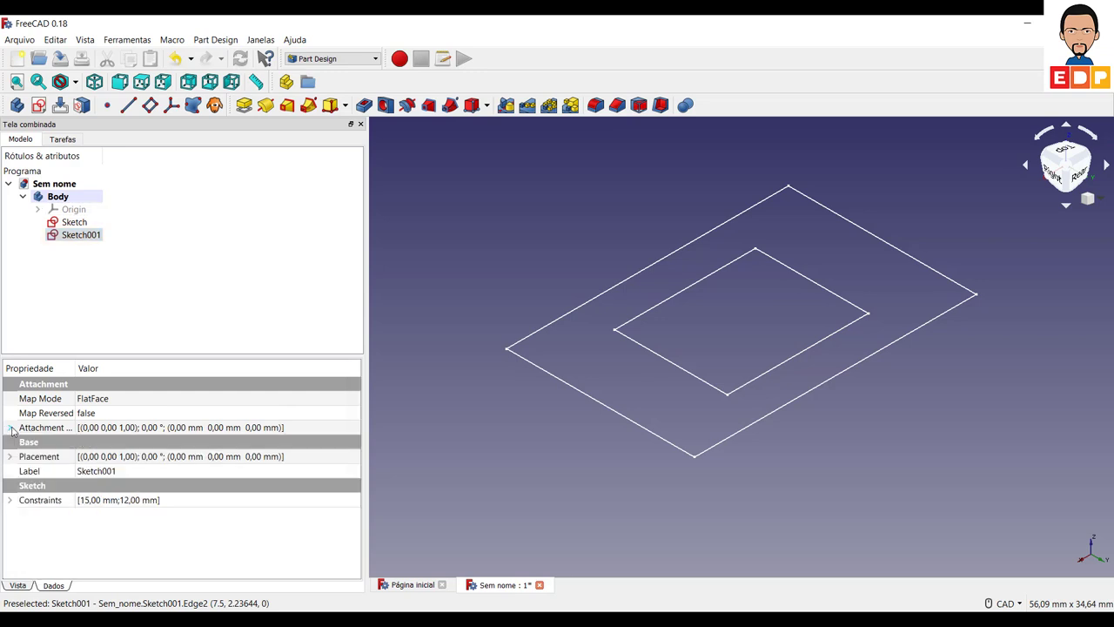
{"action": "left_click", "coordinate": [9, 428]}
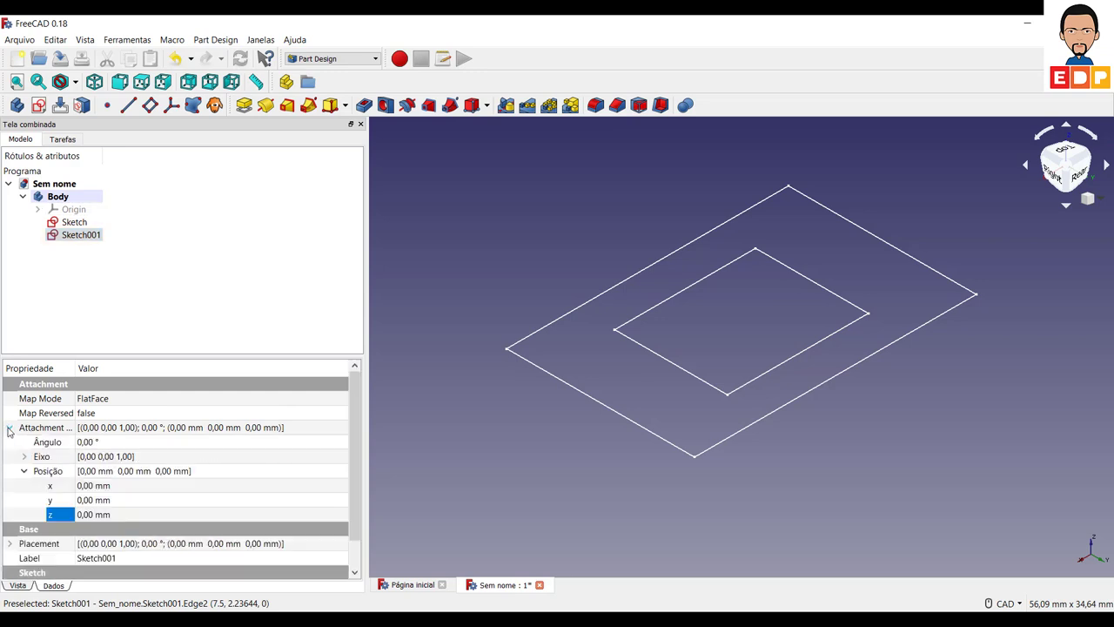
{"action": "left_click", "coordinate": [92, 518]}
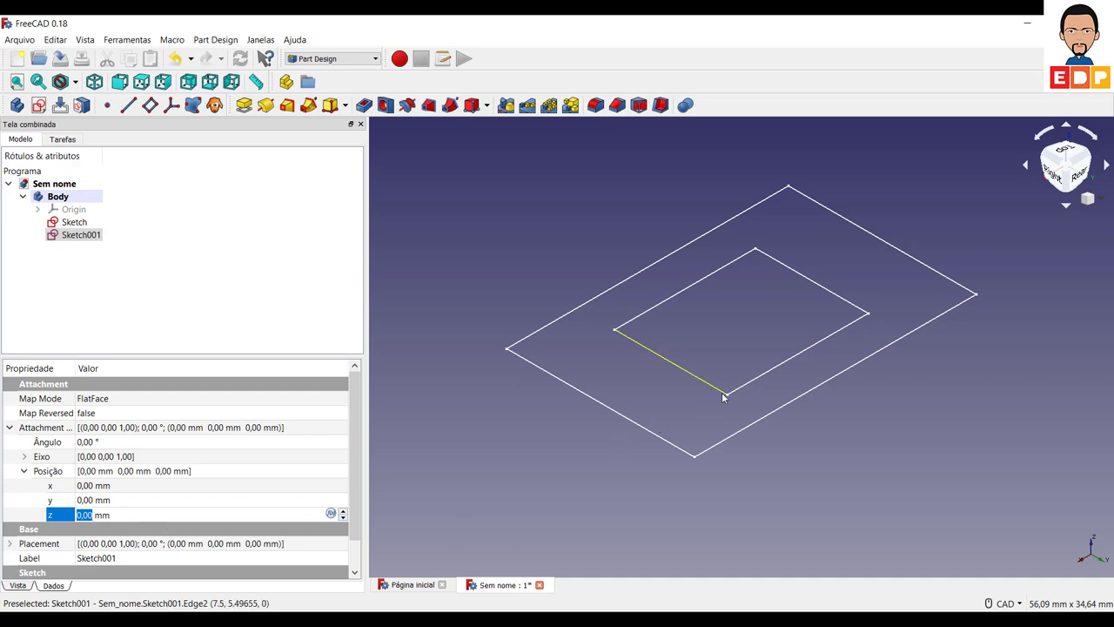
{"action": "type", "text": "10"}
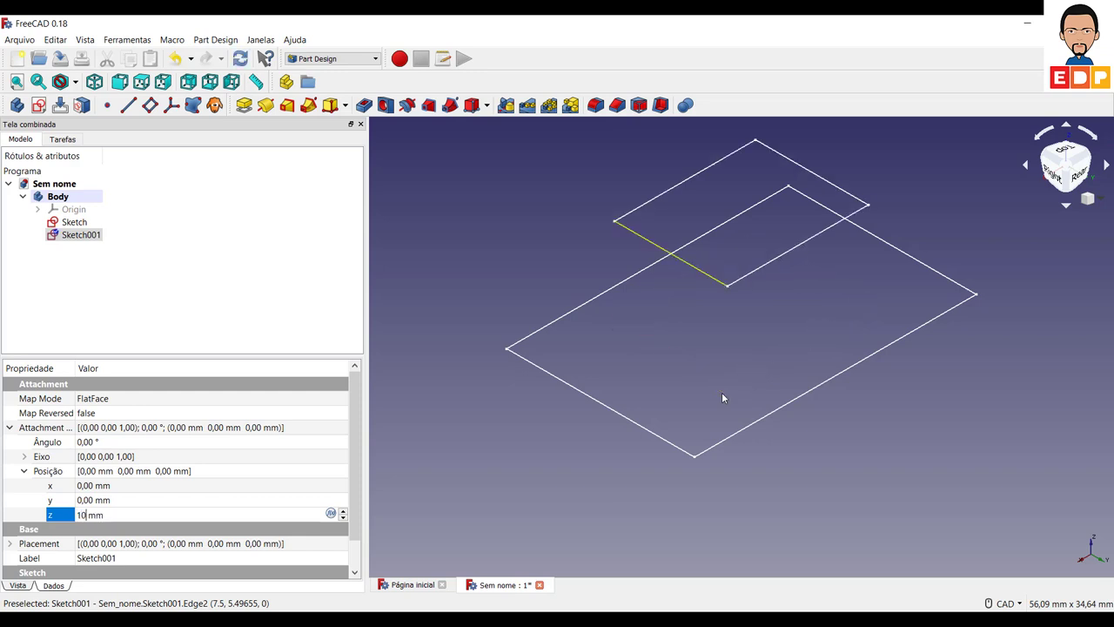
{"action": "key", "text": "Return"}
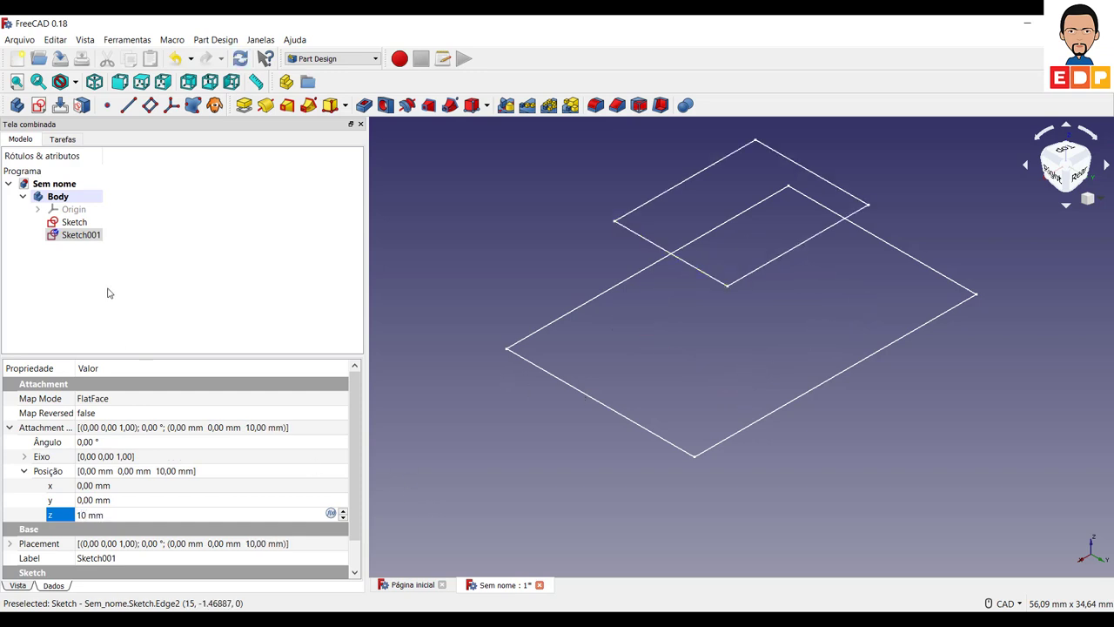
{"action": "left_click", "coordinate": [890, 456]}
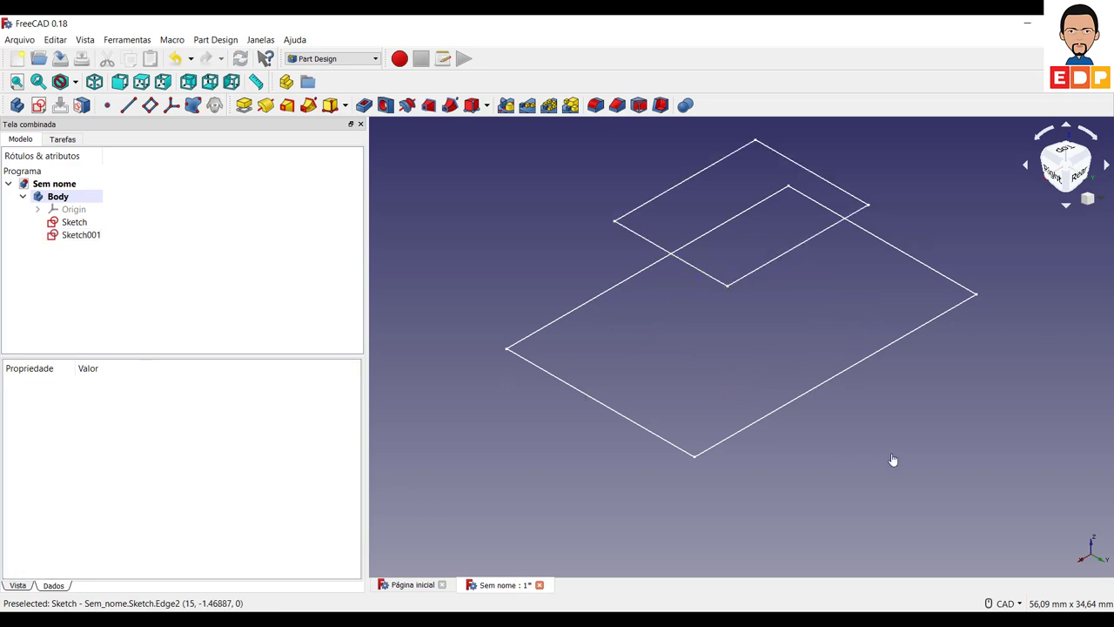
{"action": "left_click", "coordinate": [75, 223]}
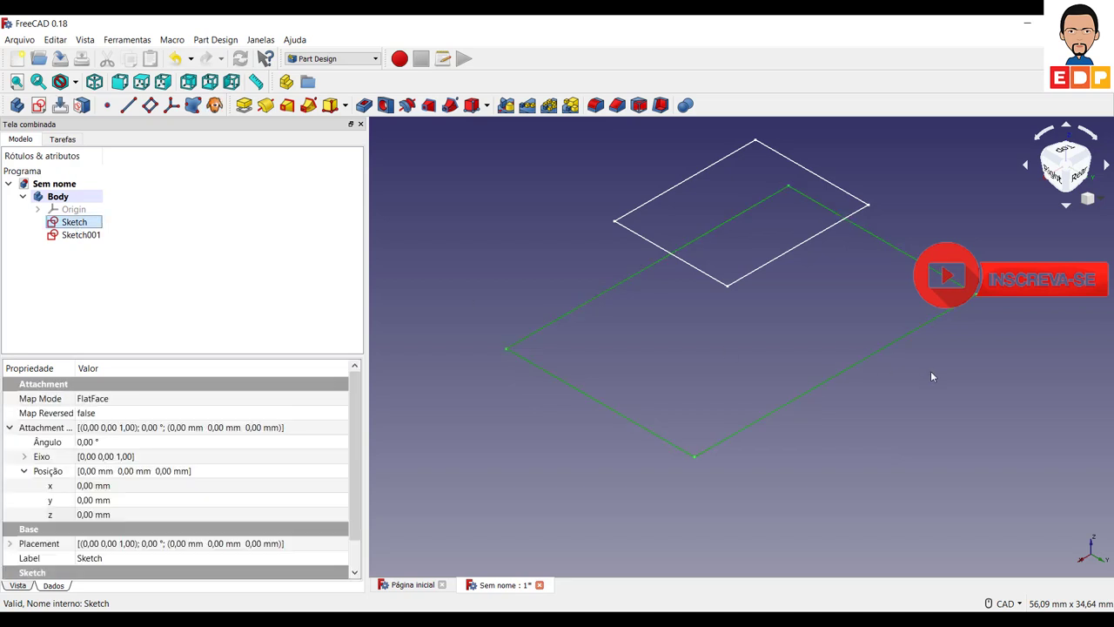
Create an Additive Loft from the base Sketch with Sketch001 as its section
{"action": "left_click", "coordinate": [293, 111]}
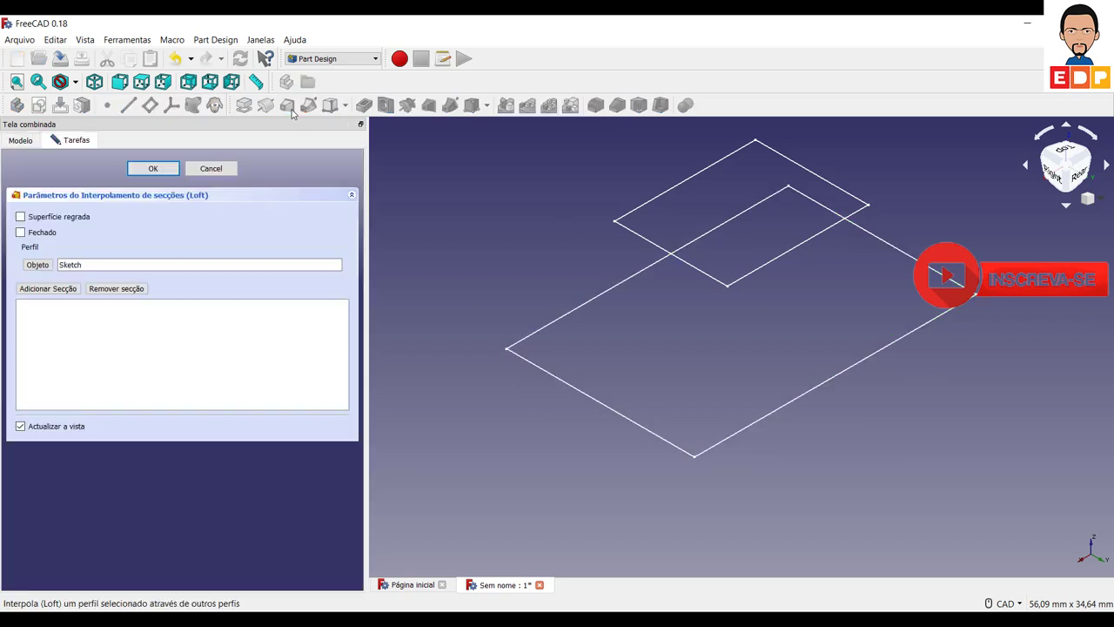
{"action": "left_click", "coordinate": [33, 295]}
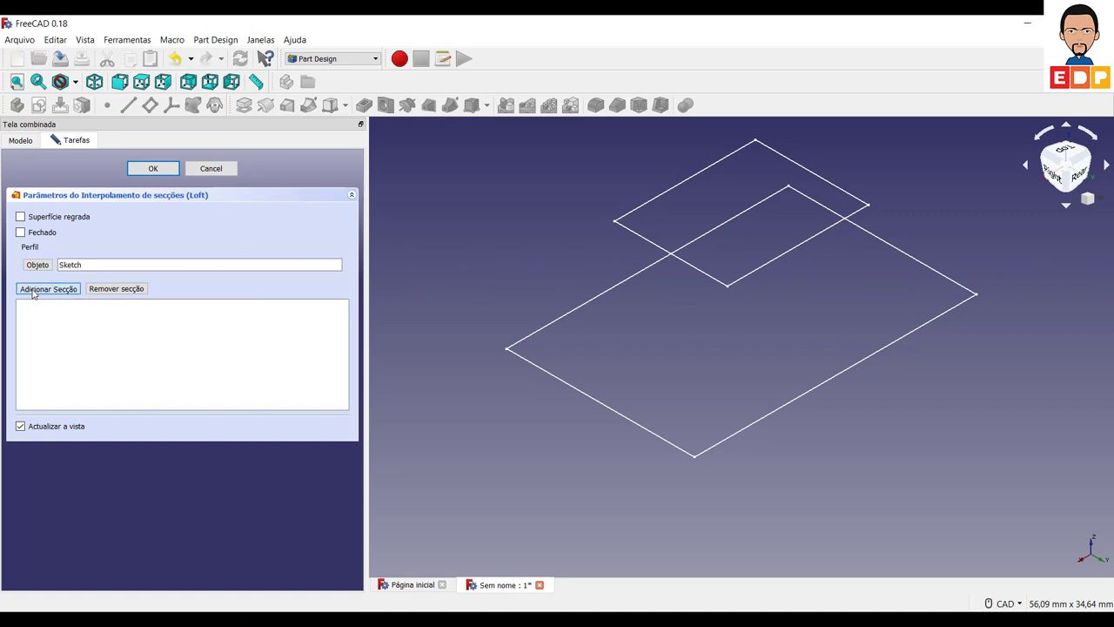
{"action": "left_click", "coordinate": [813, 239]}
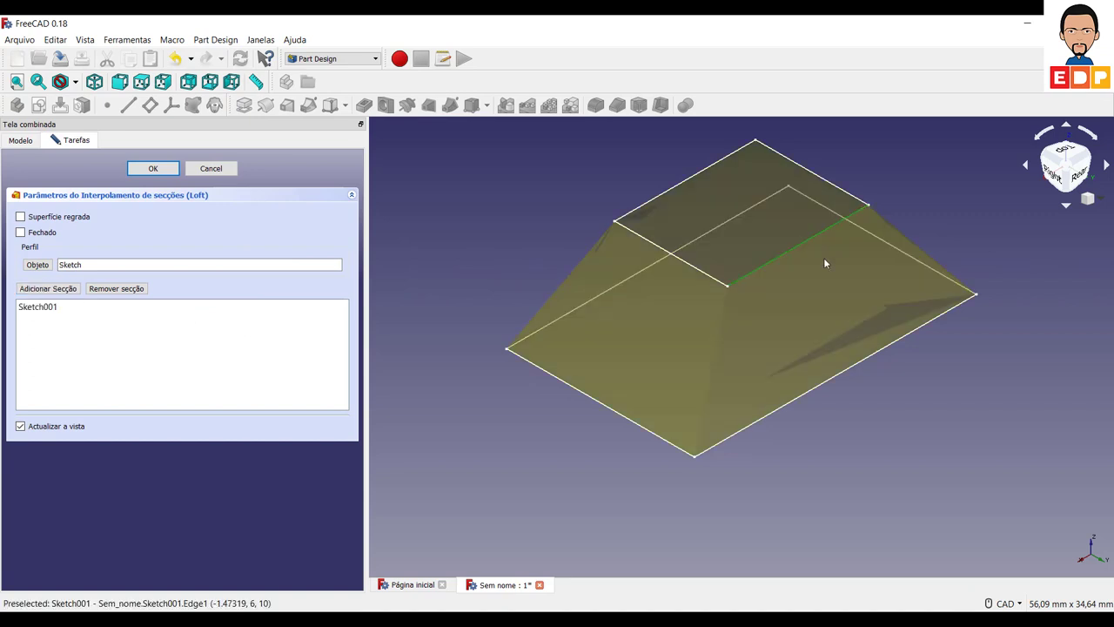
{"action": "left_click", "coordinate": [145, 179]}
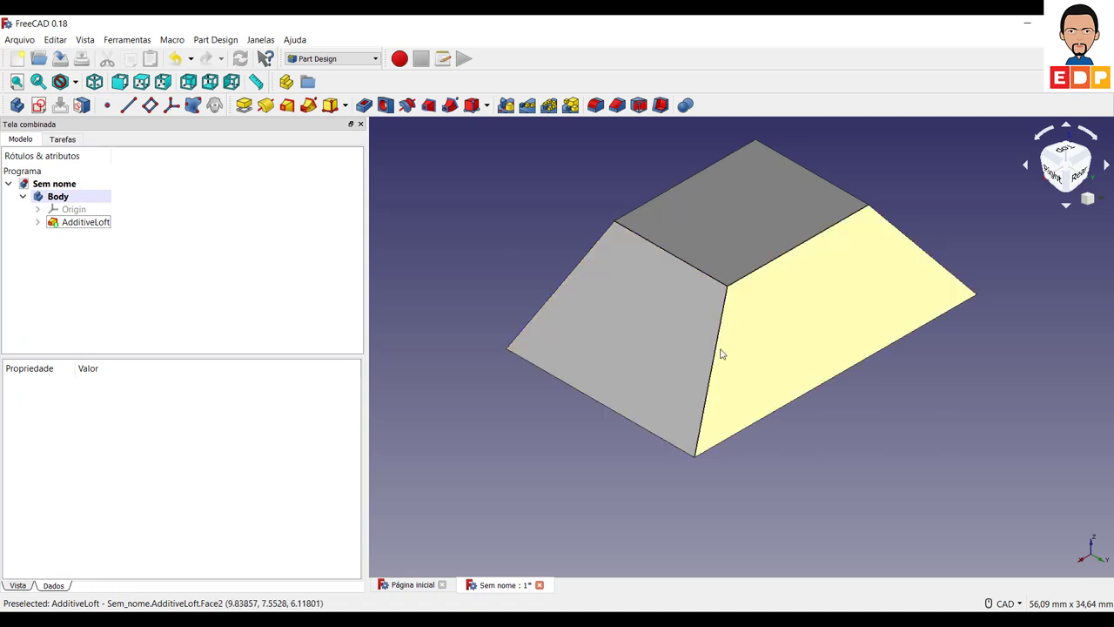
Open Sketch001 from the loft and delete its 15 × 12 mm rectangle
{"action": "left_click", "coordinate": [38, 223]}
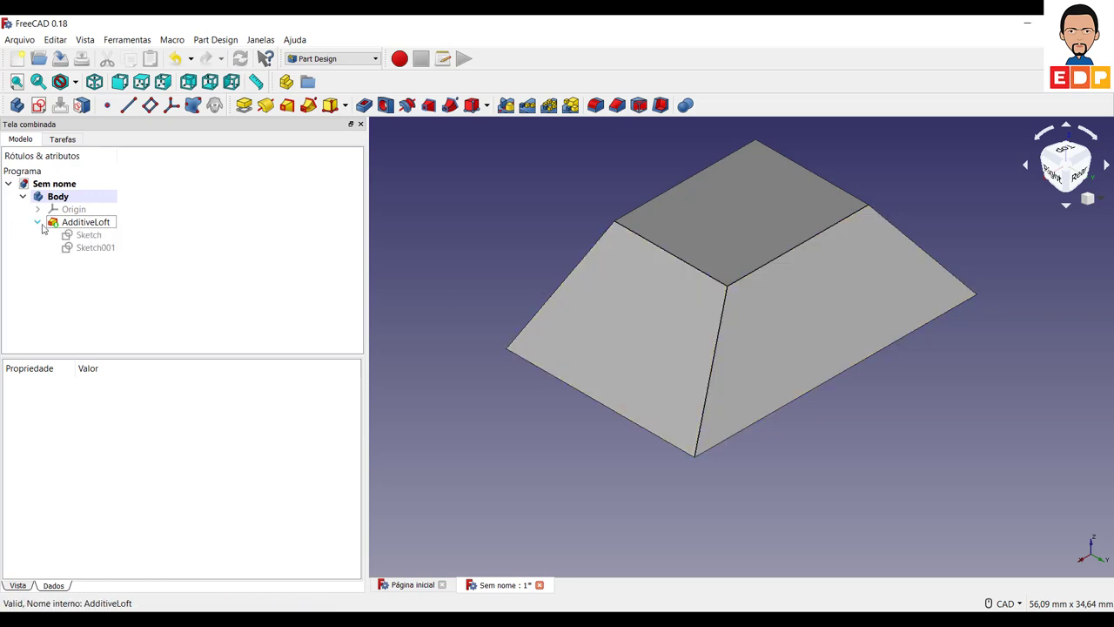
{"action": "double_click", "coordinate": [91, 248]}
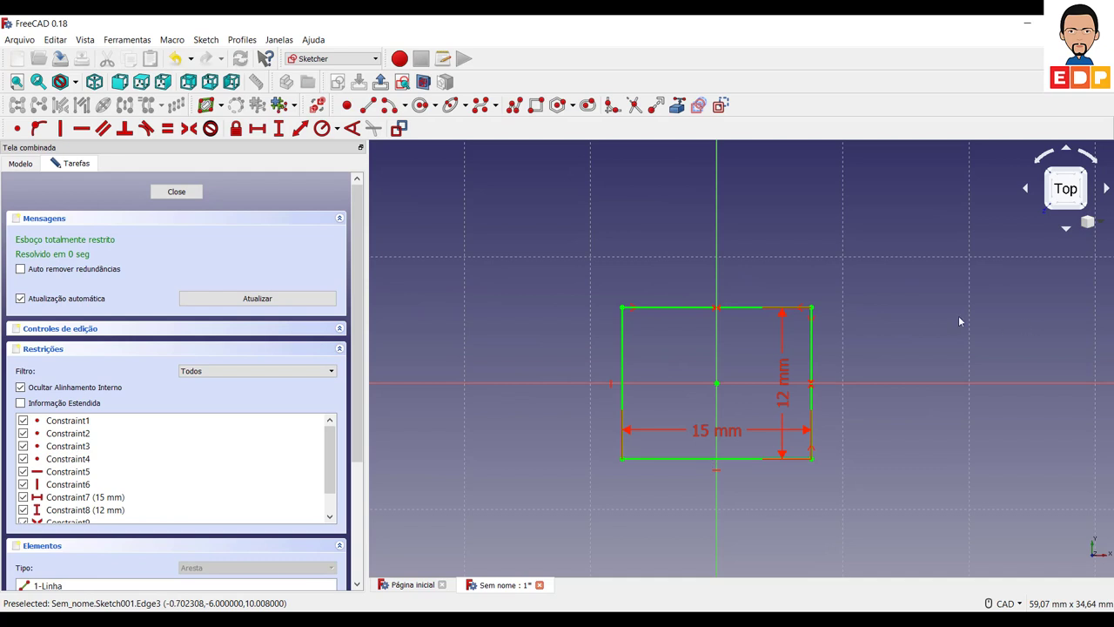
{"action": "mouse_move", "coordinate": [873, 219]}
{"action": "left_mouse_down"}
{"action": "mouse_move", "coordinate": [718, 515]}
{"action": "mouse_move", "coordinate": [530, 526]}
{"action": "left_mouse_up"}
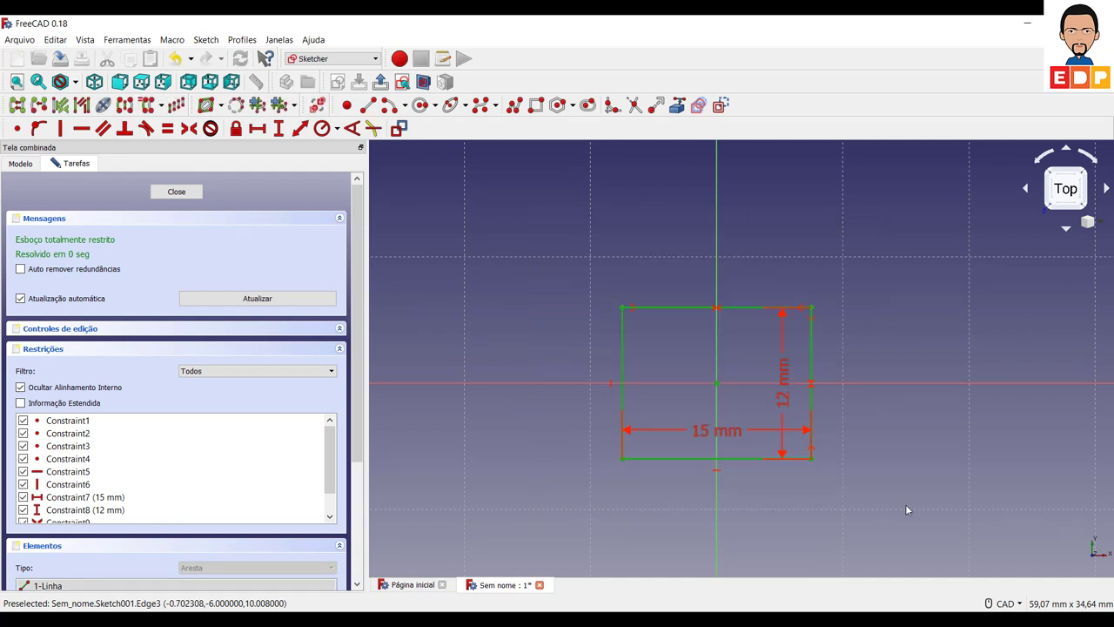
{"action": "key", "text": "Delete"}
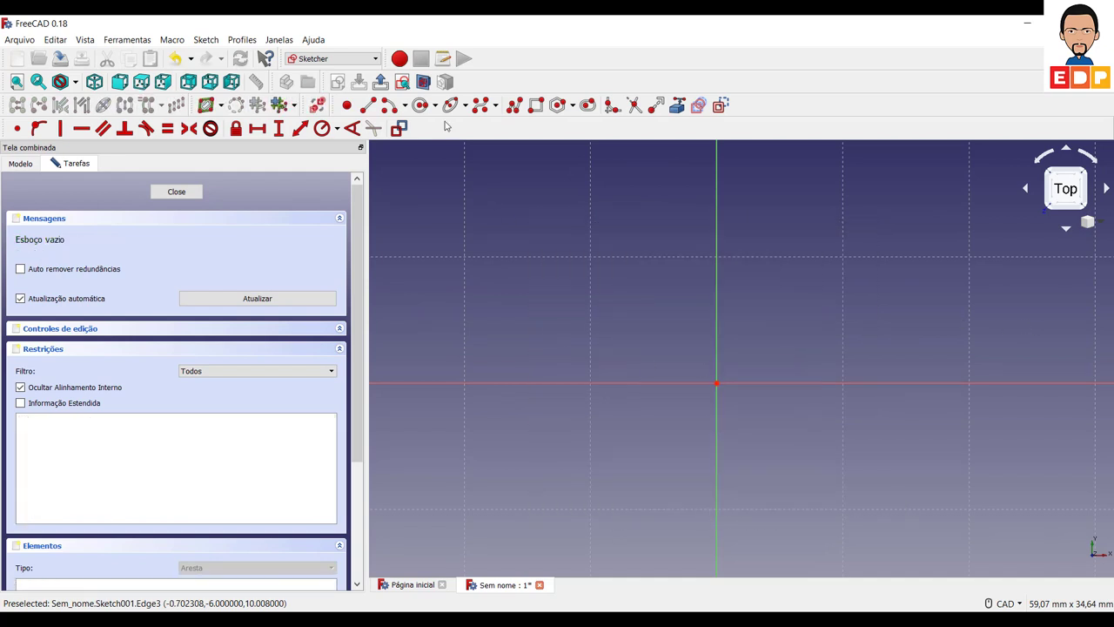
Draw a circle centred on the origin, constrain its radius to 7.5 mm, and close the sketch
{"action": "left_click", "coordinate": [421, 105]}
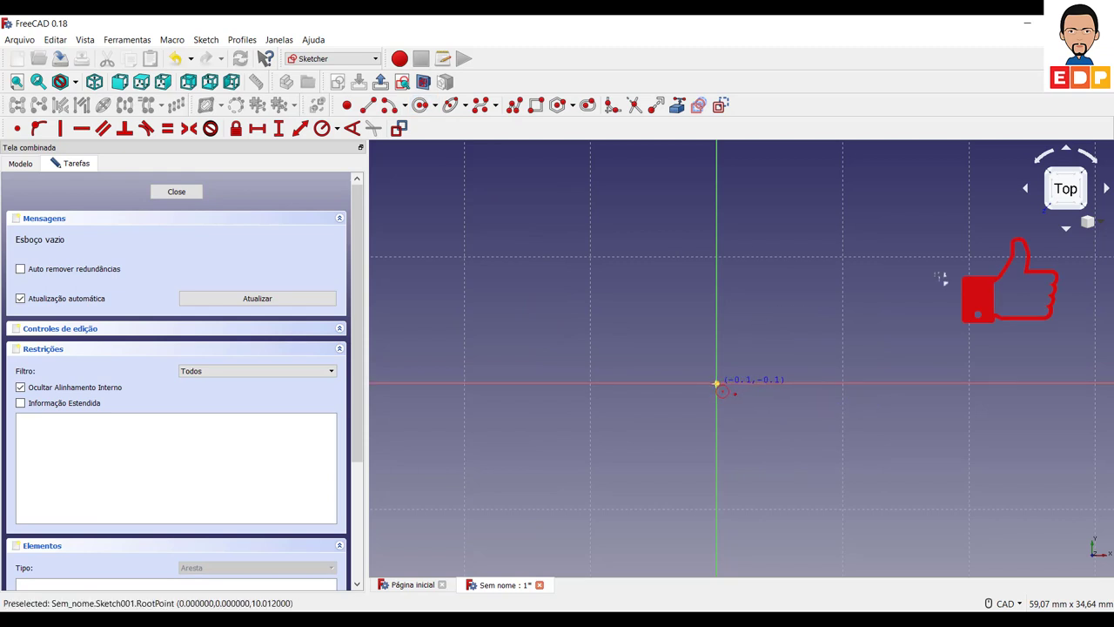
{"action": "left_click", "coordinate": [749, 370]}
{"action": "left_click", "coordinate": [800, 340]}
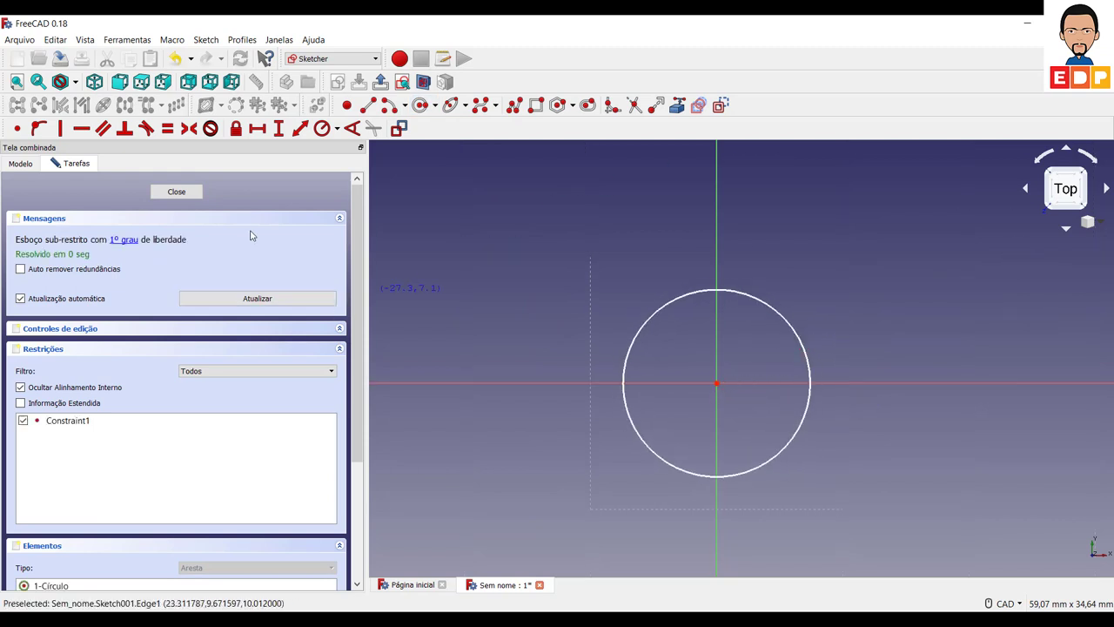
{"action": "left_click", "coordinate": [326, 131]}
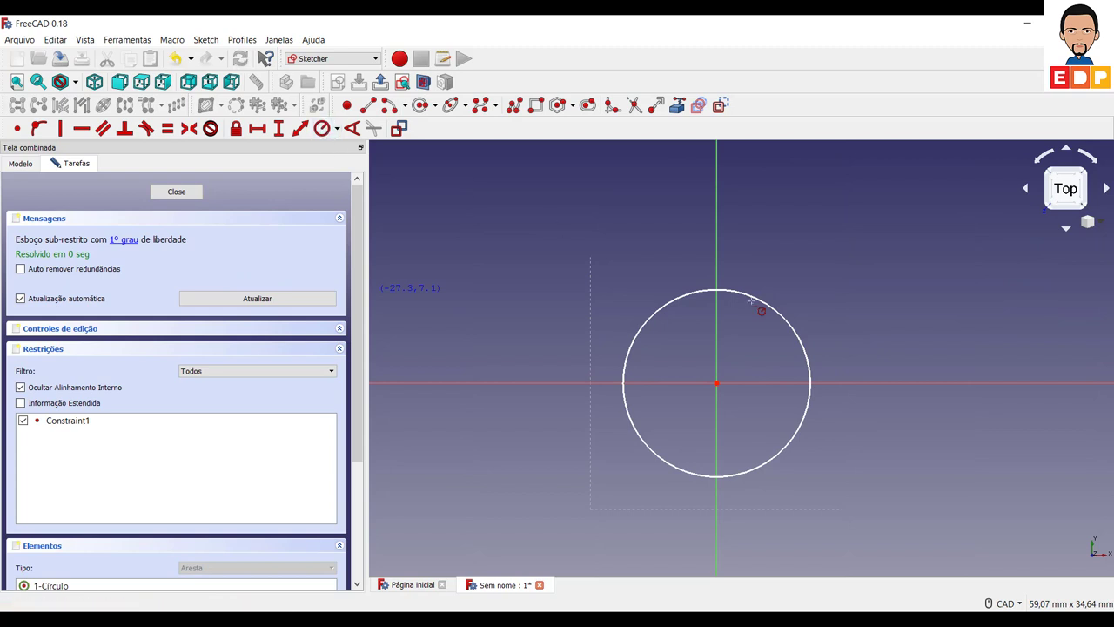
{"action": "left_click", "coordinate": [699, 292]}
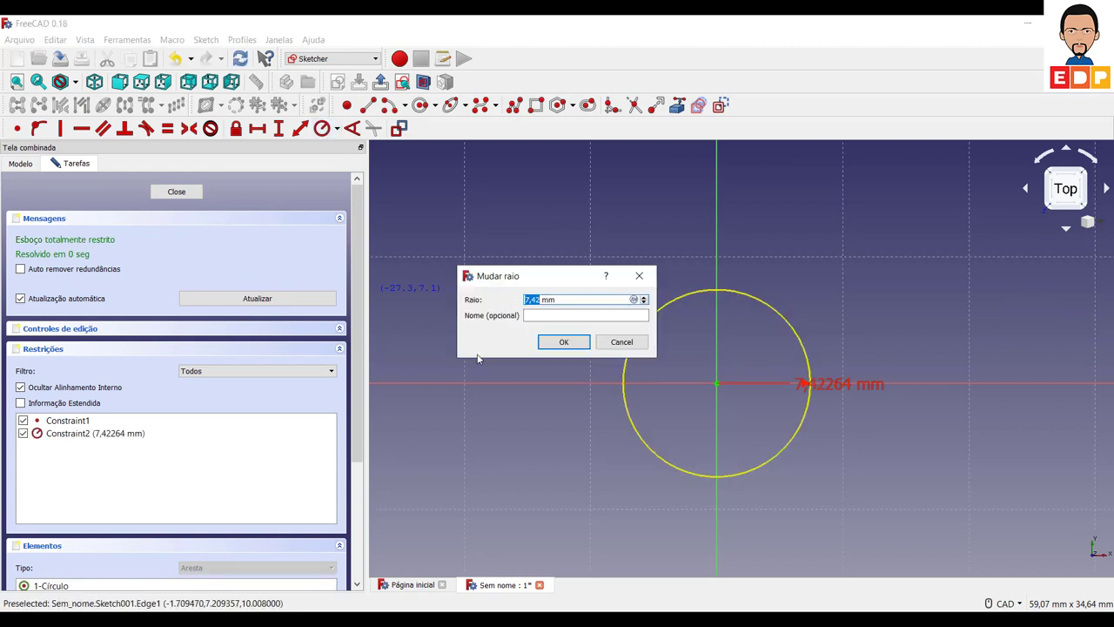
{"action": "type", "text": "7"}
{"action": "key", "text": "Return"}
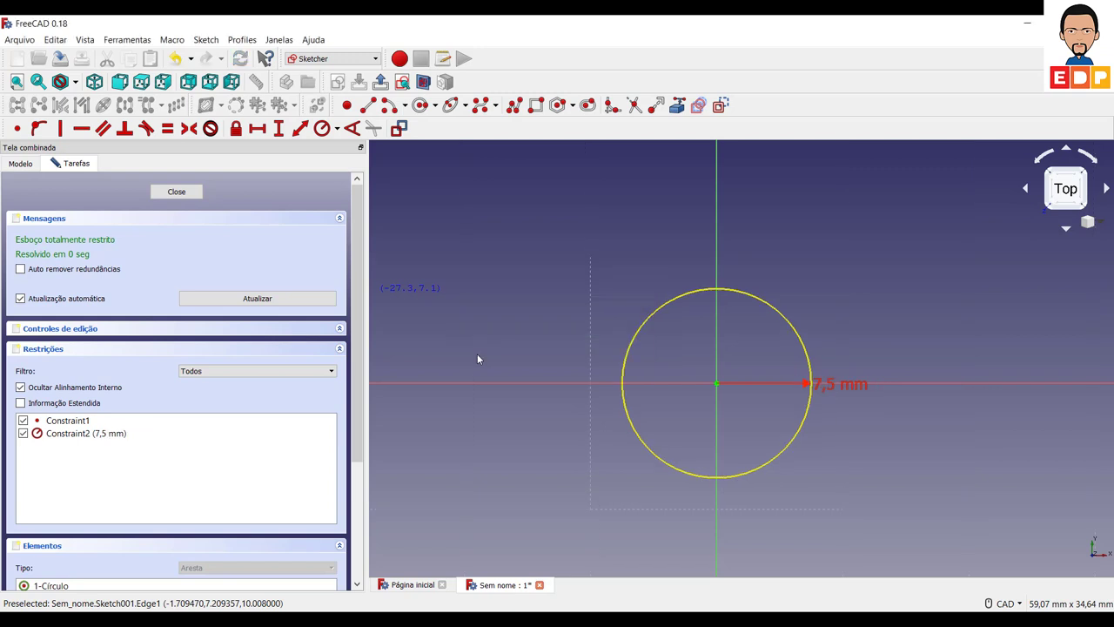
{"action": "left_click", "coordinate": [179, 192]}
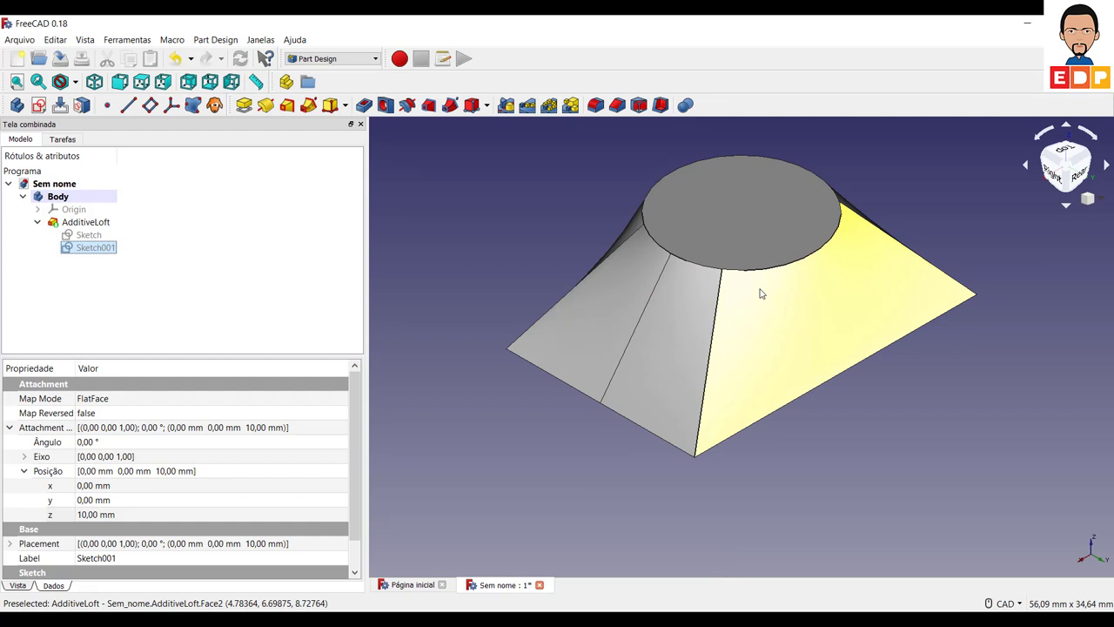
Start a sketch on the loft's circular top face and draw a circle at the origin
{"action": "left_click", "coordinate": [694, 252]}
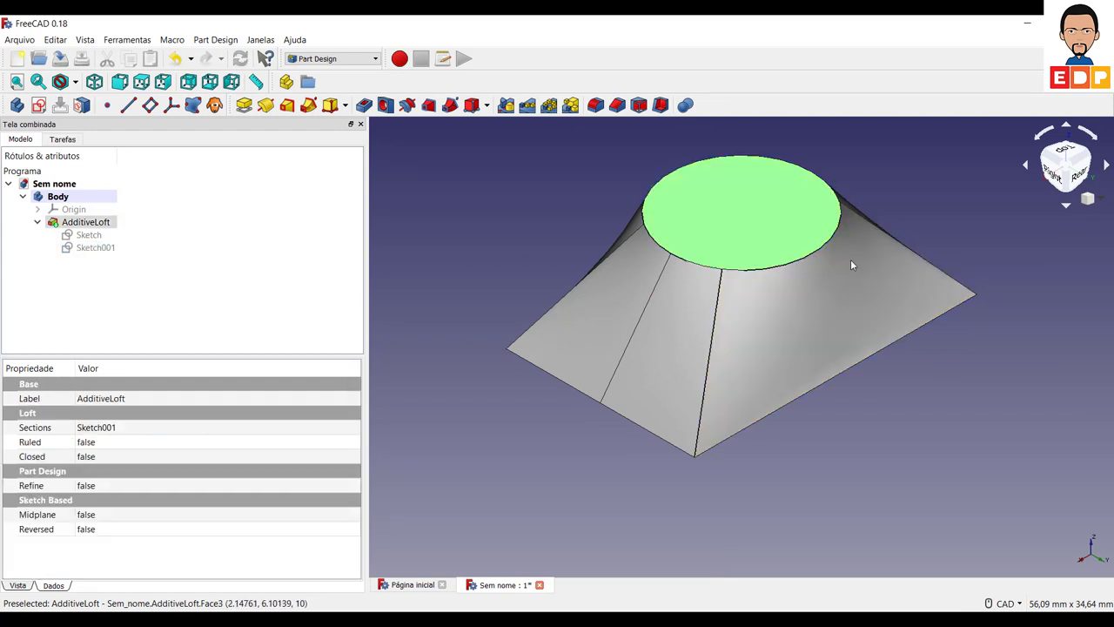
{"action": "left_click", "coordinate": [40, 105]}
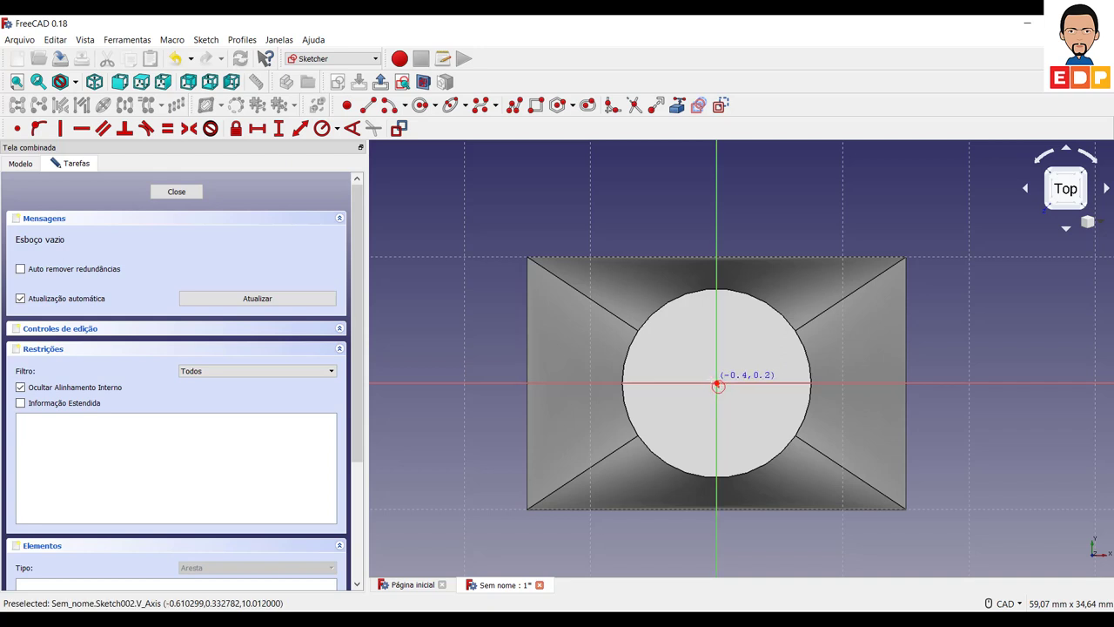
{"action": "left_click", "coordinate": [717, 383]}
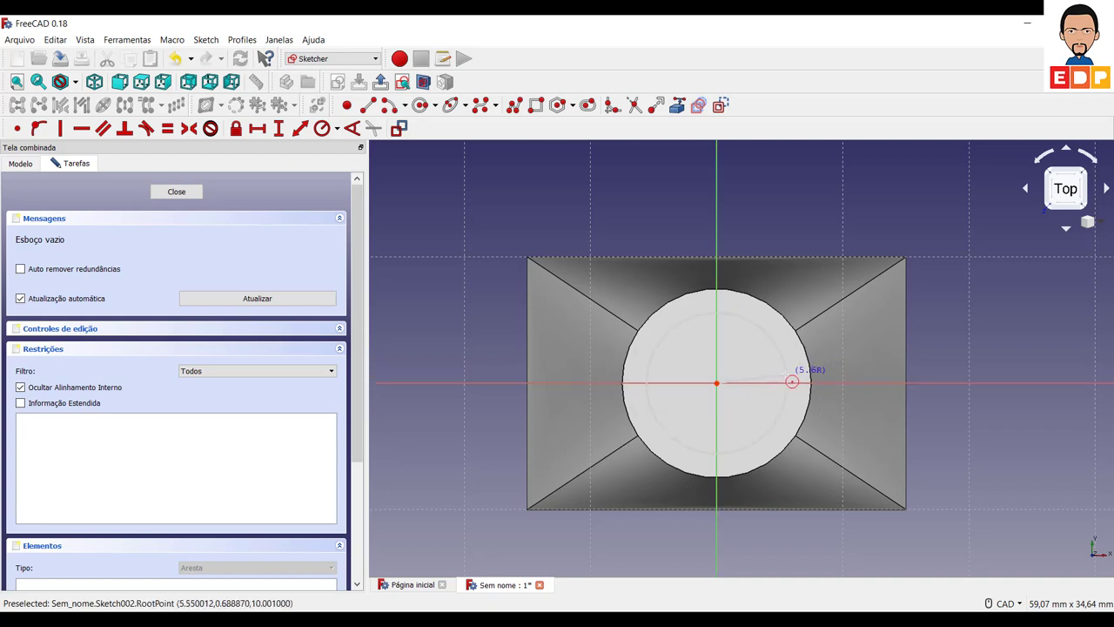
{"action": "left_click", "coordinate": [770, 381]}
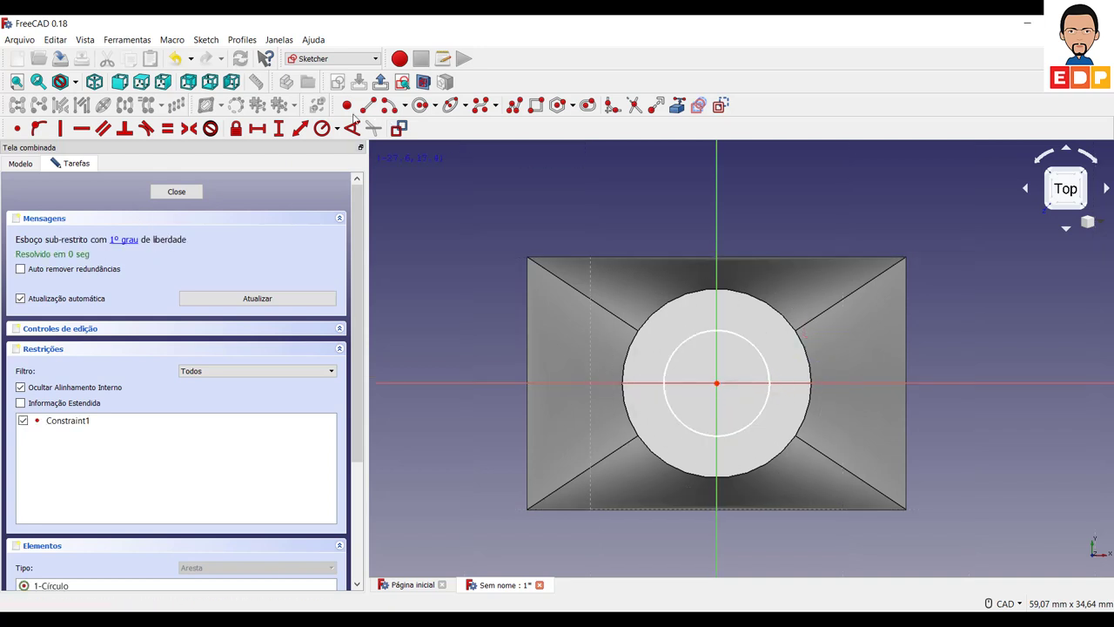
Constrain the hole circle's radius to 5 mm and close the sketch
{"action": "left_click", "coordinate": [323, 128]}
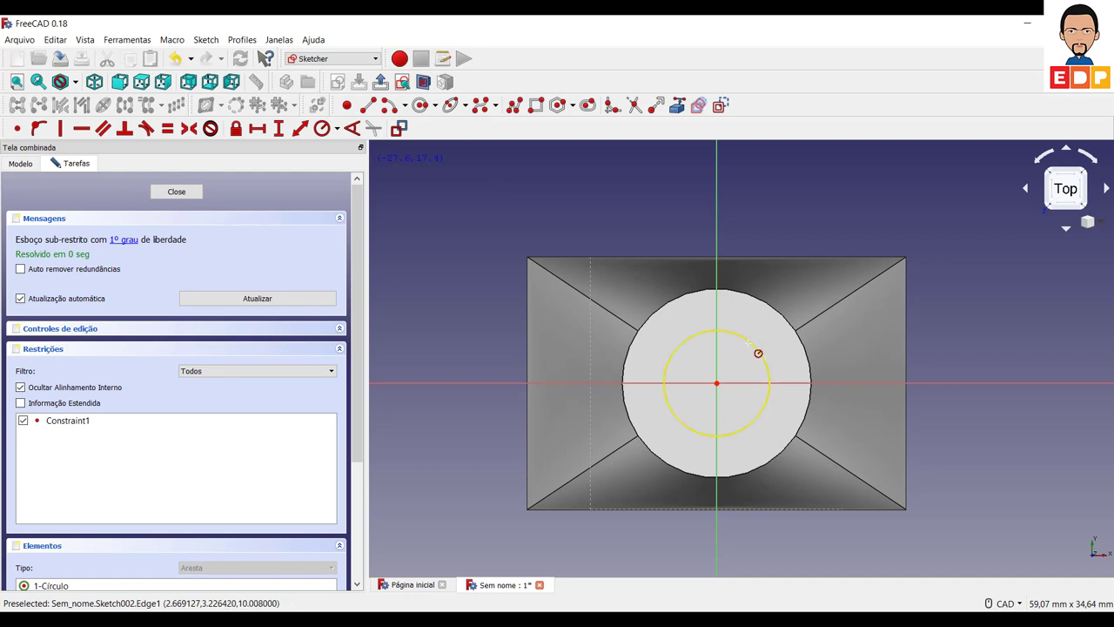
{"action": "left_click", "coordinate": [754, 349]}
{"action": "type", "text": "5"}
{"action": "key", "text": "Return"}
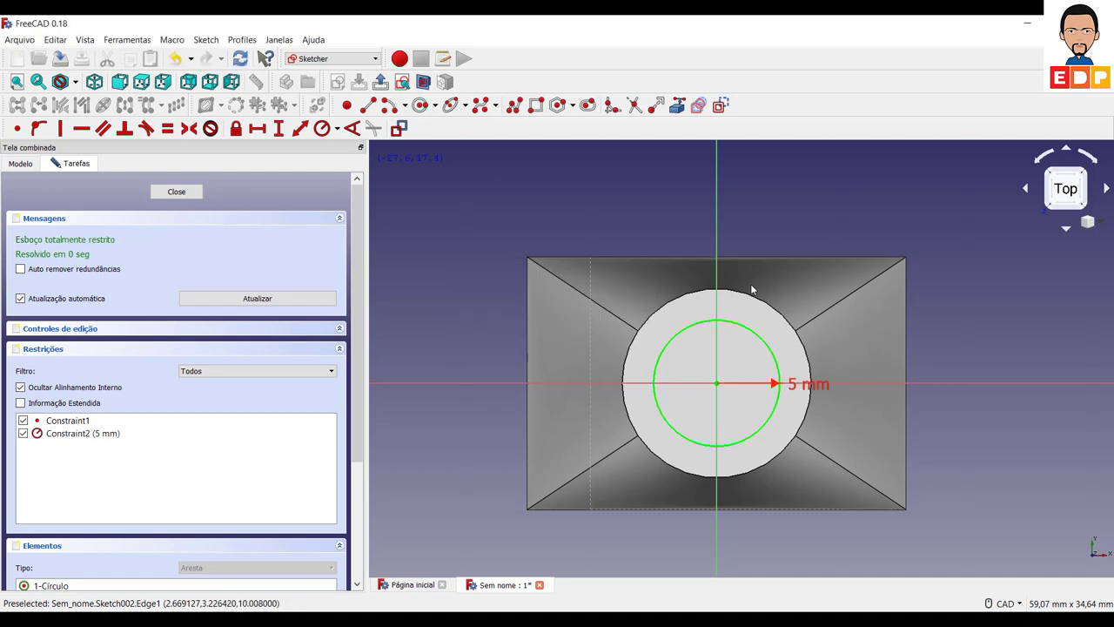
{"action": "left_click", "coordinate": [171, 192]}
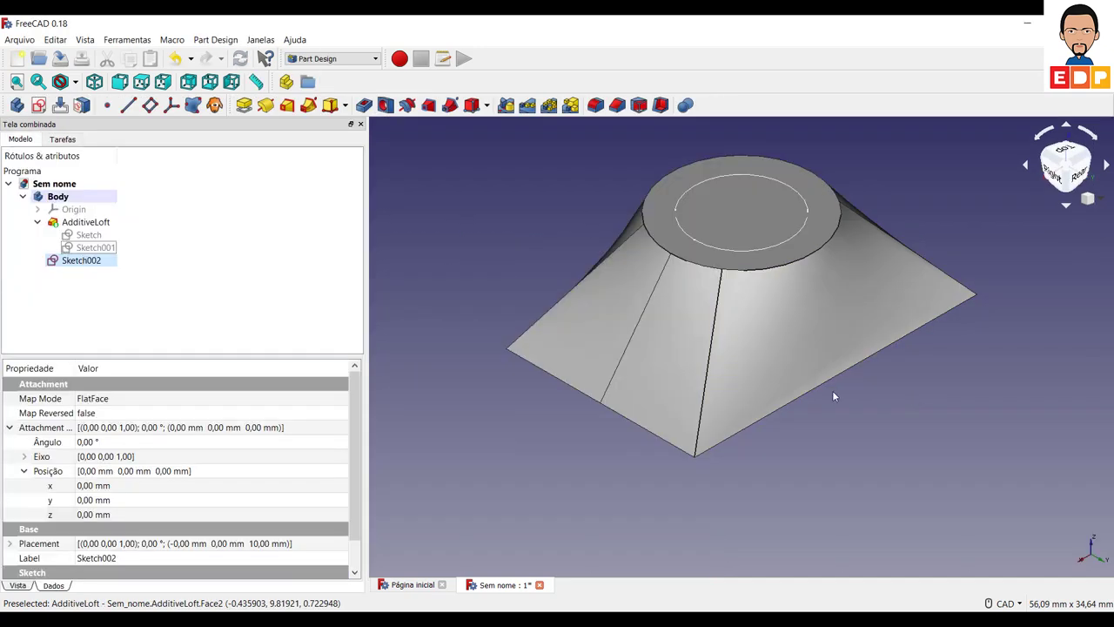
Pocket Sketch002 with type Through all, checking the hole from the Top view
{"action": "left_click", "coordinate": [363, 106]}
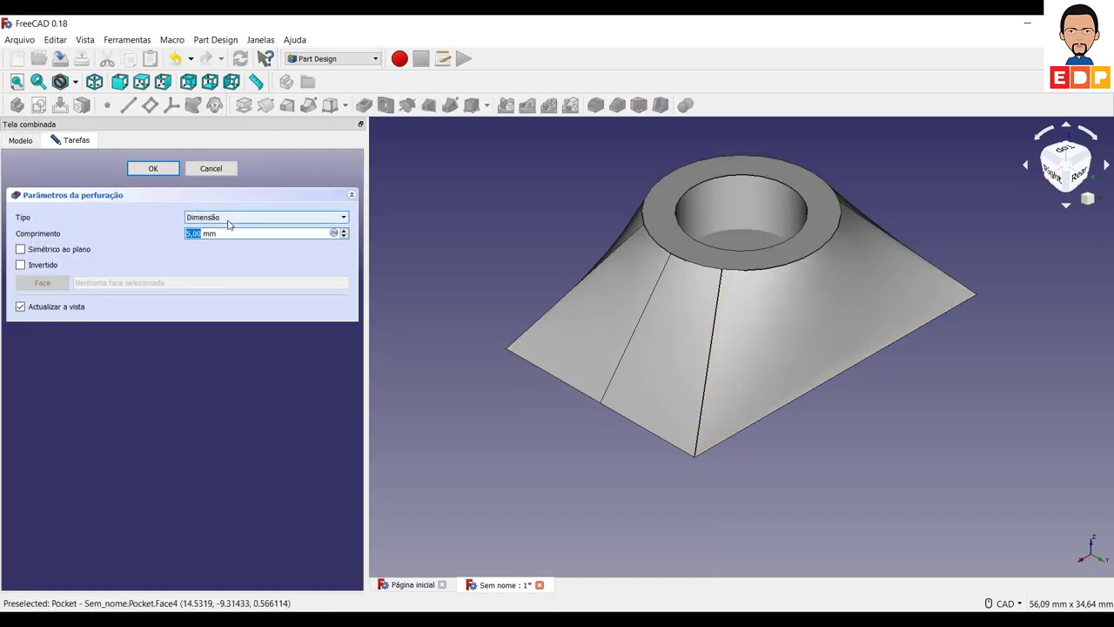
{"action": "left_click", "coordinate": [266, 217]}
{"action": "left_click", "coordinate": [252, 237]}
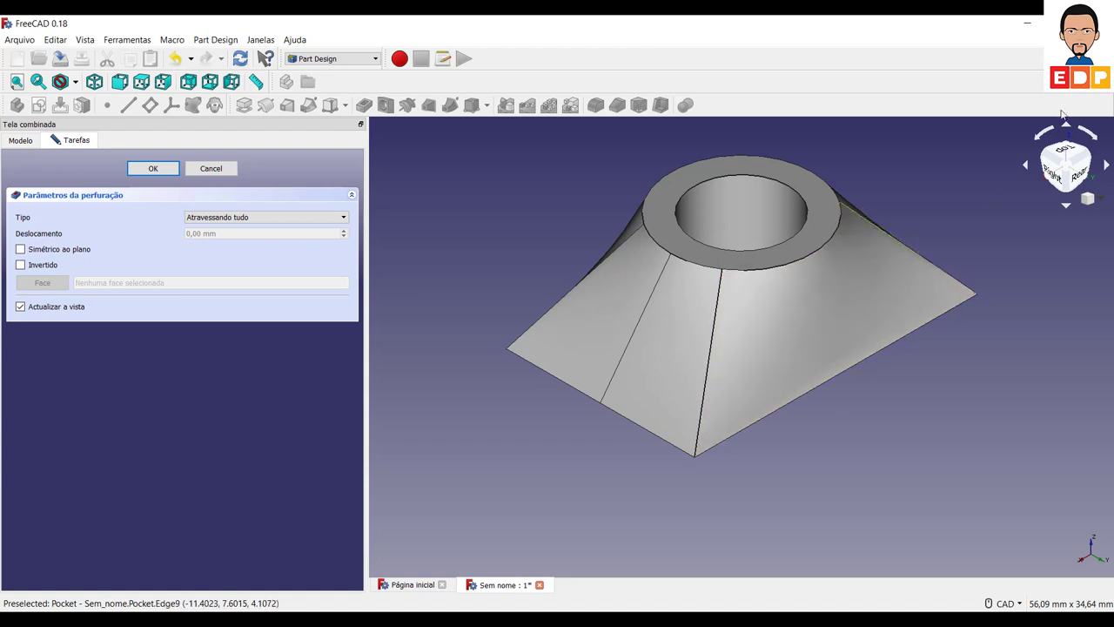
{"action": "left_click", "coordinate": [1066, 154]}
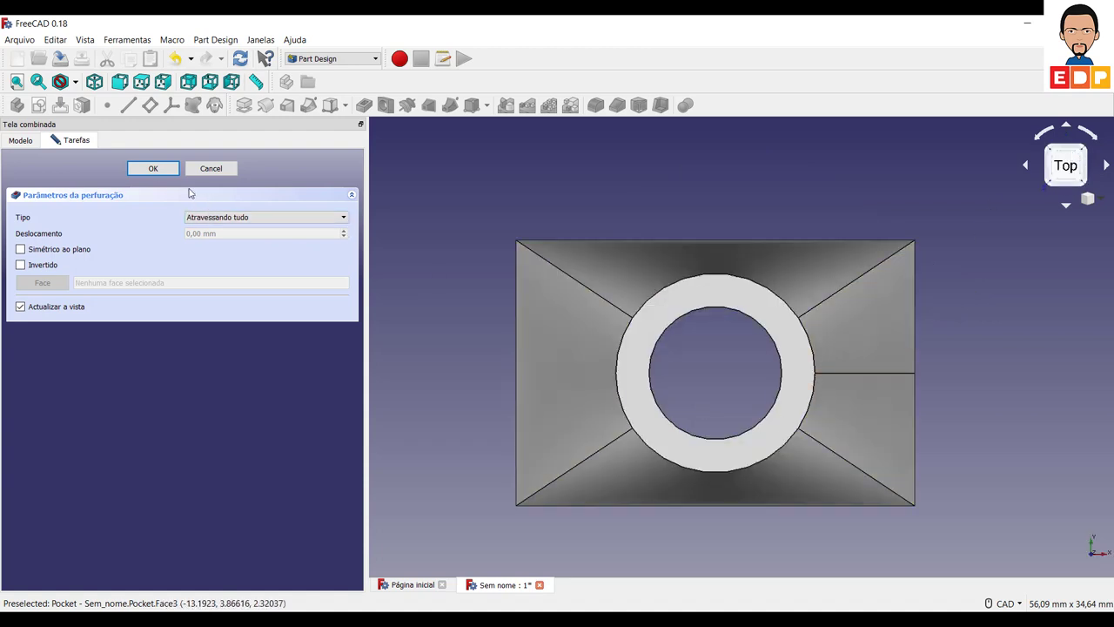
{"action": "left_click", "coordinate": [153, 168]}
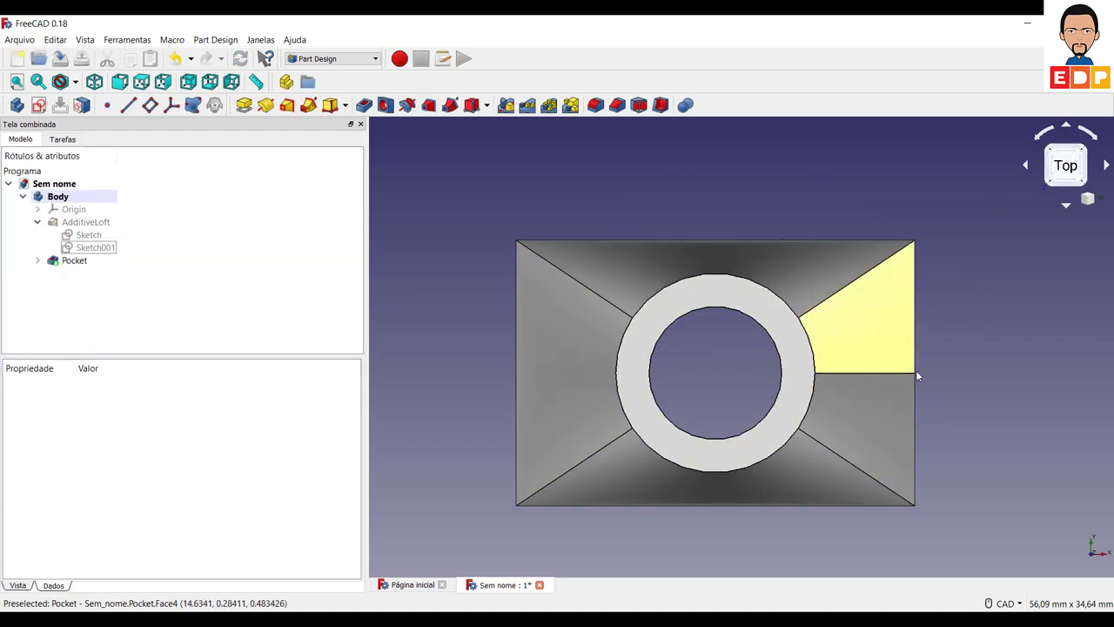
{"action": "left_click", "coordinate": [1086, 151]}
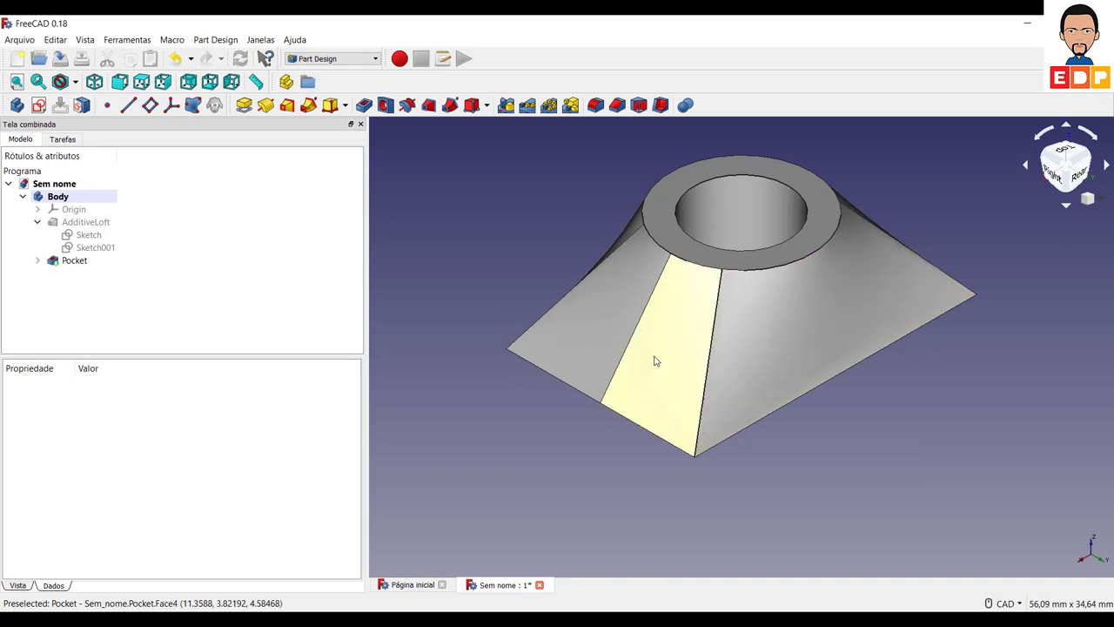
{"action": "left_click", "coordinate": [621, 349]}
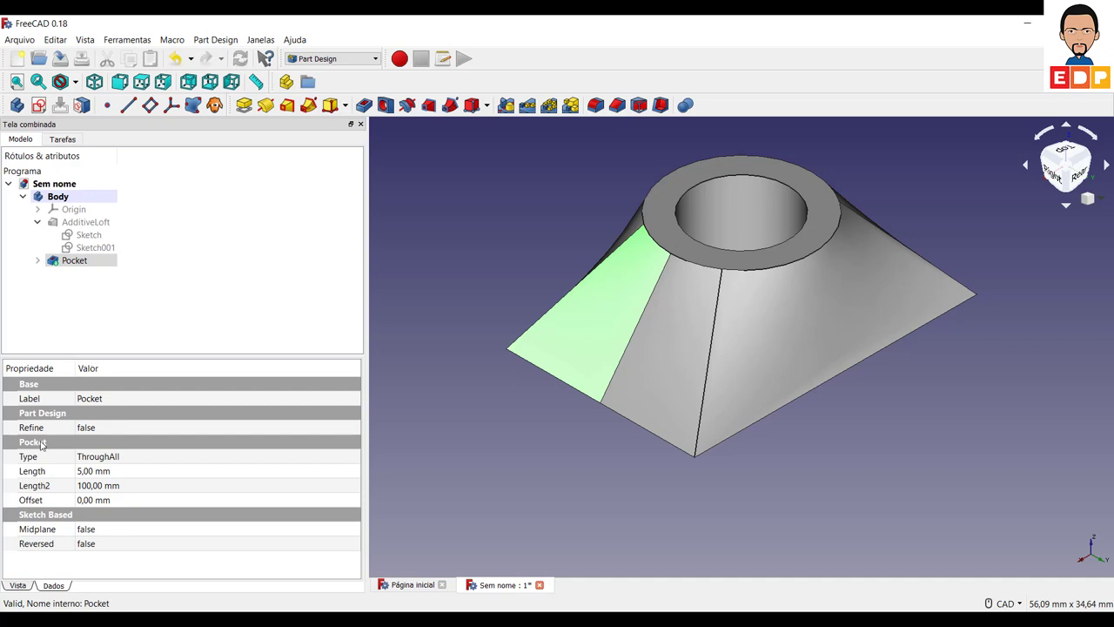
Change the Pocket's Refine property from false to true
{"action": "left_click", "coordinate": [90, 428]}
{"action": "left_click", "coordinate": [91, 430]}
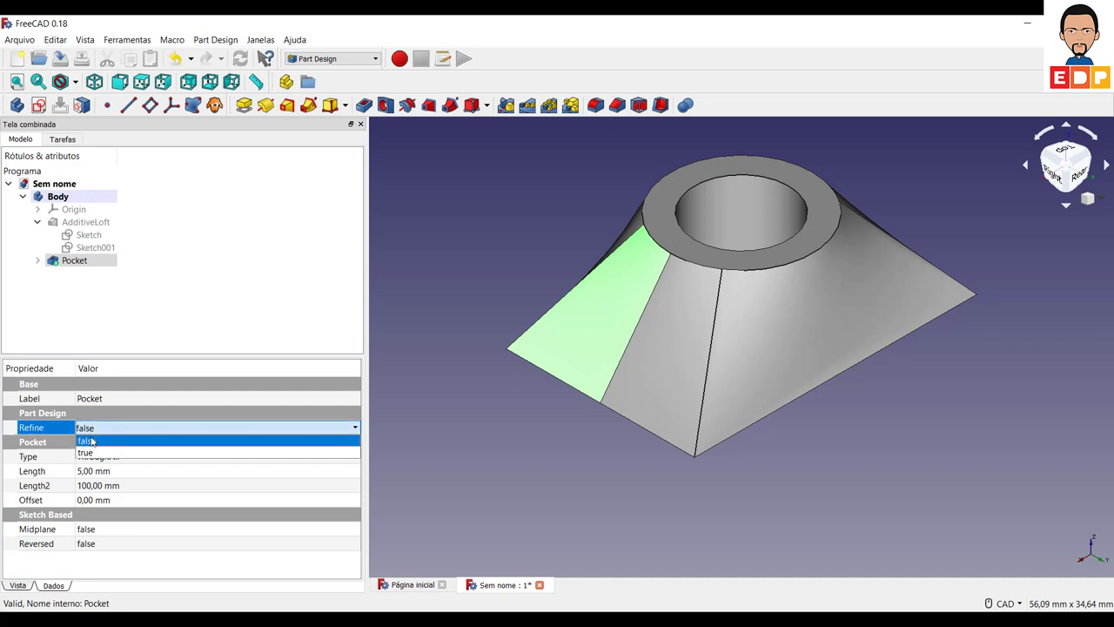
{"action": "left_click", "coordinate": [91, 442]}
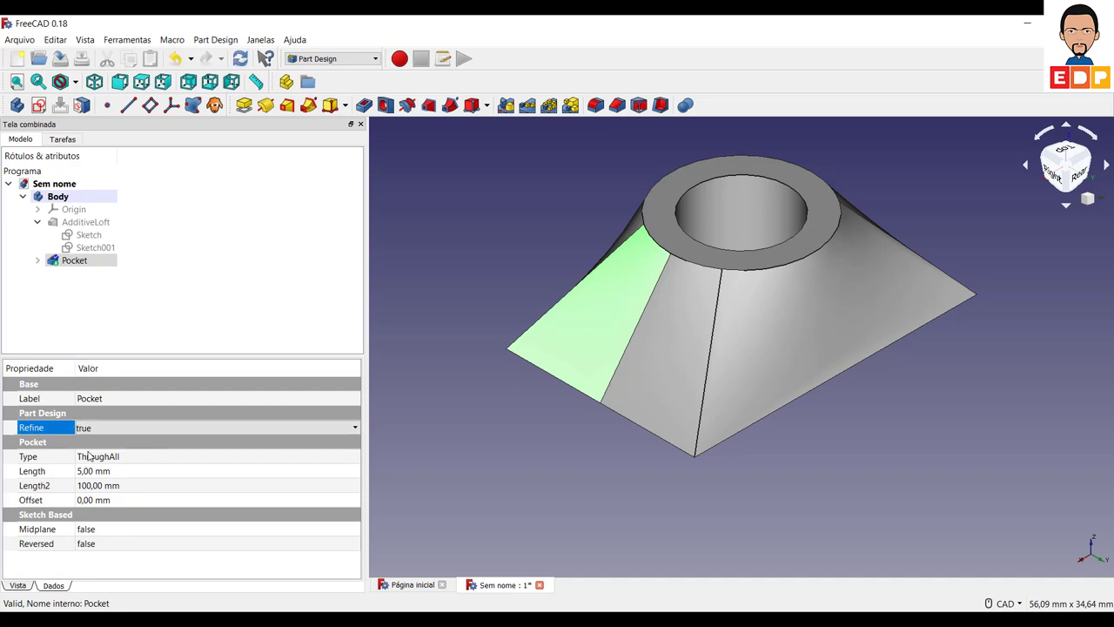
Reselect the whole Pocket feature and confirm Refine remains true
{"action": "left_click", "coordinate": [570, 475]}
{"action": "left_click", "coordinate": [646, 364]}
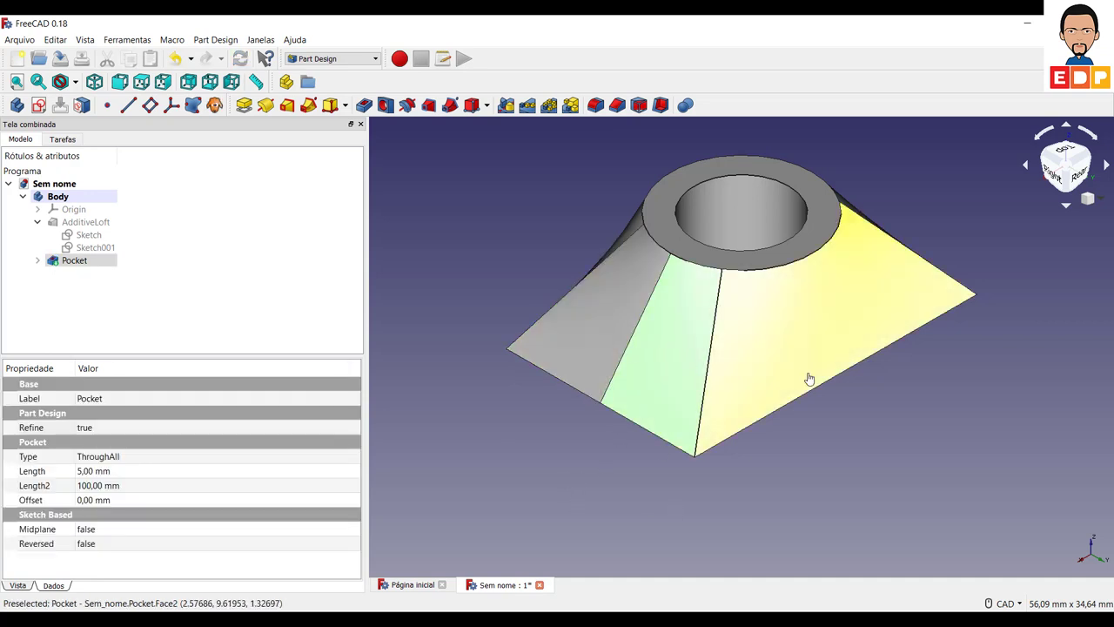
{"action": "left_click", "coordinate": [438, 334]}
{"action": "left_click", "coordinate": [84, 261]}
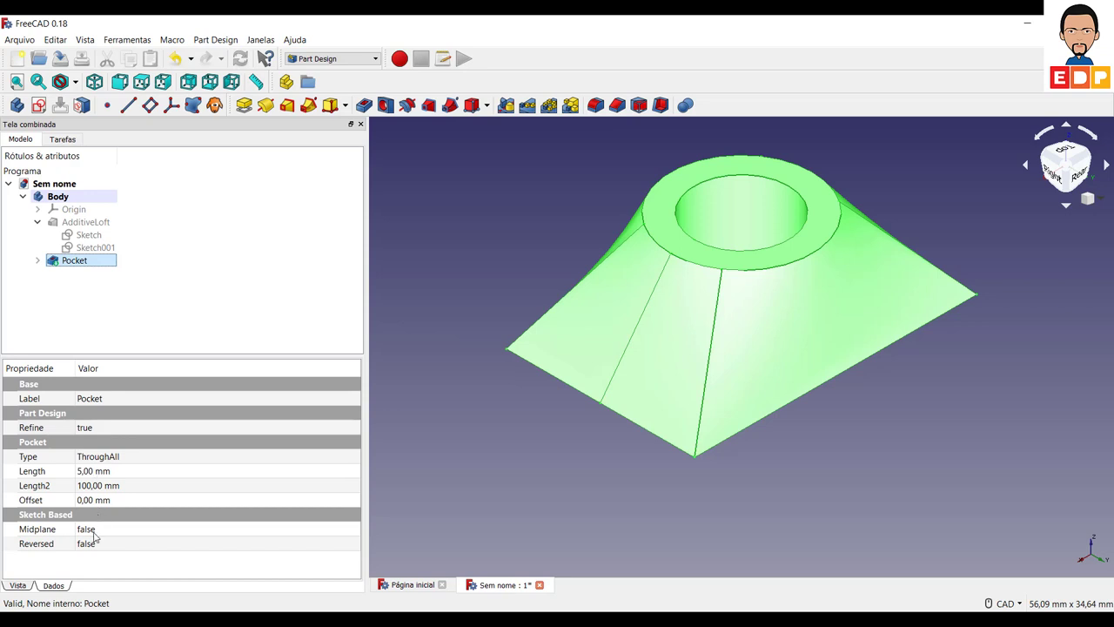
{"action": "left_click", "coordinate": [97, 426]}
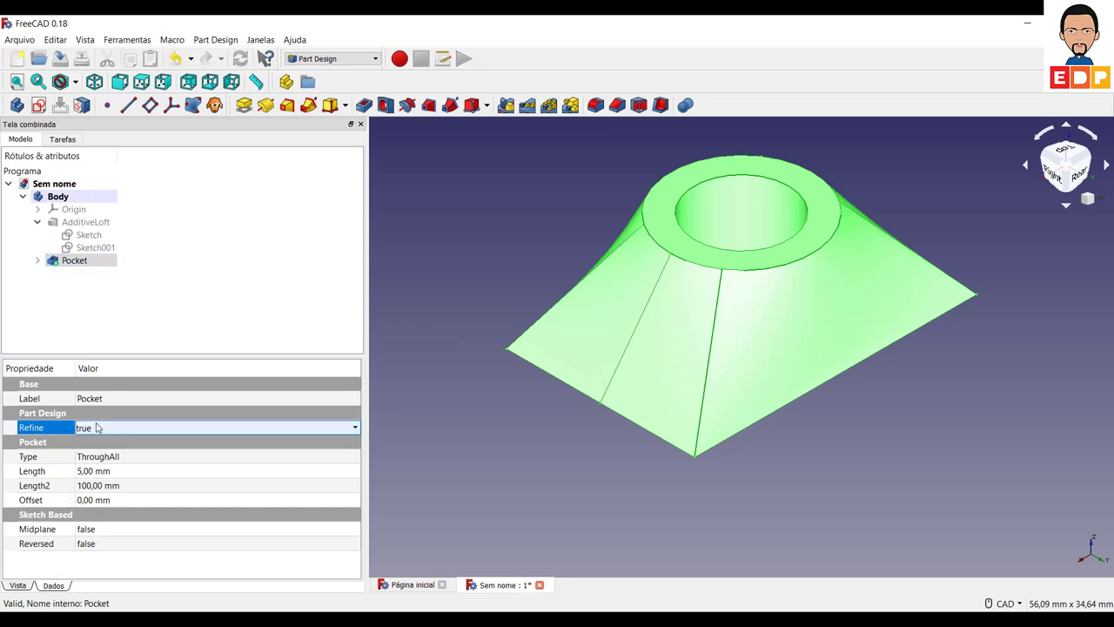
{"action": "left_click", "coordinate": [97, 426]}
{"action": "left_click", "coordinate": [87, 453]}
{"action": "left_click", "coordinate": [97, 427]}
{"action": "left_click", "coordinate": [524, 494]}
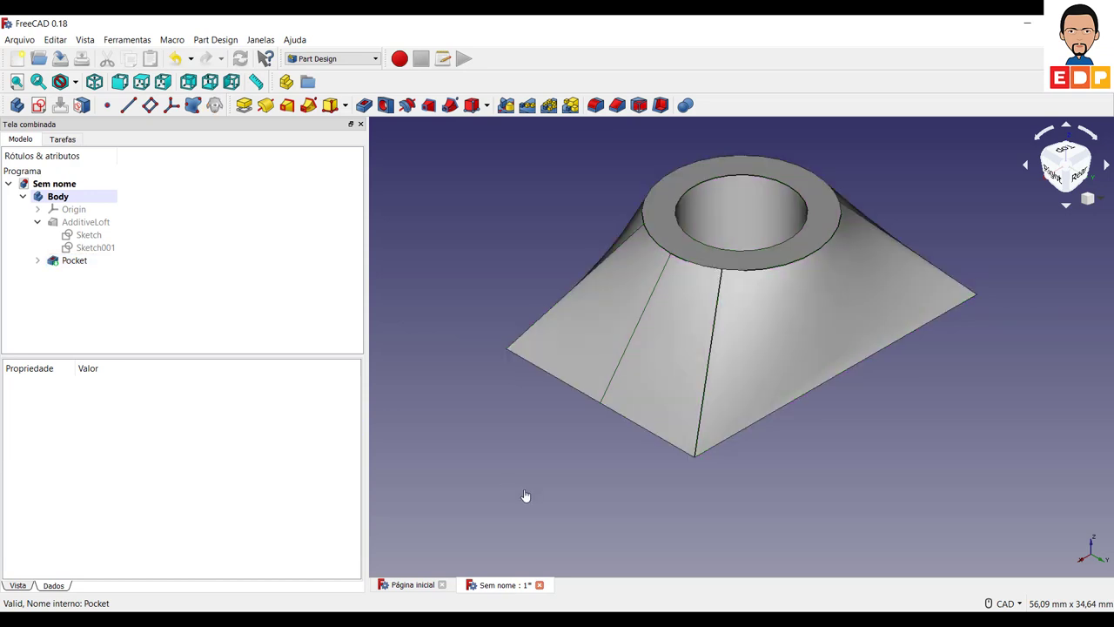